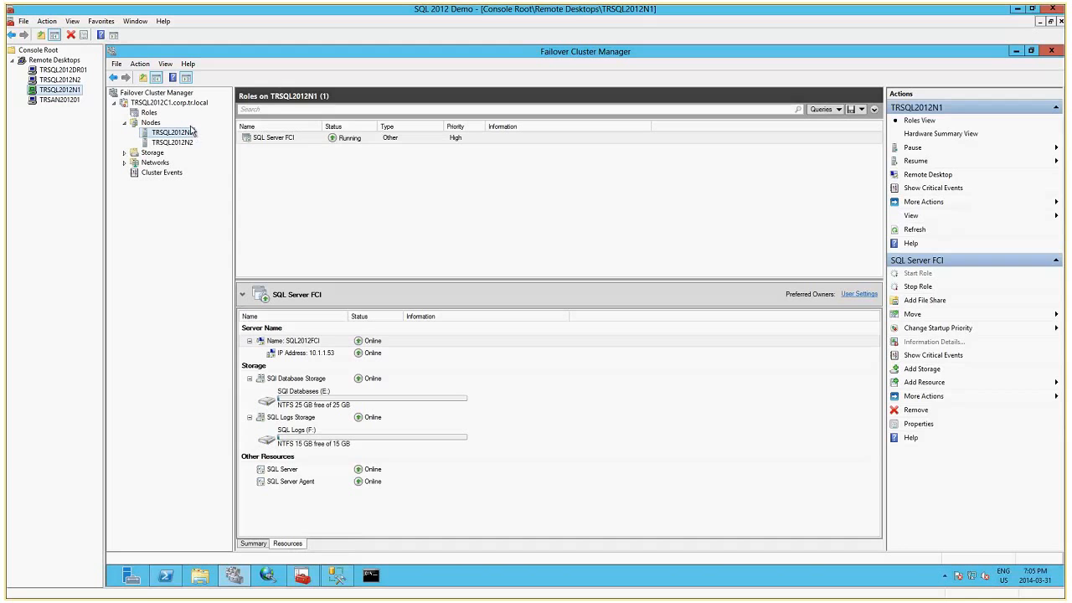
Review the TRSQL2012C1 cluster summary and the roles on node TRSQL2012N1, widening the resource Name column.
left_click(189, 103)
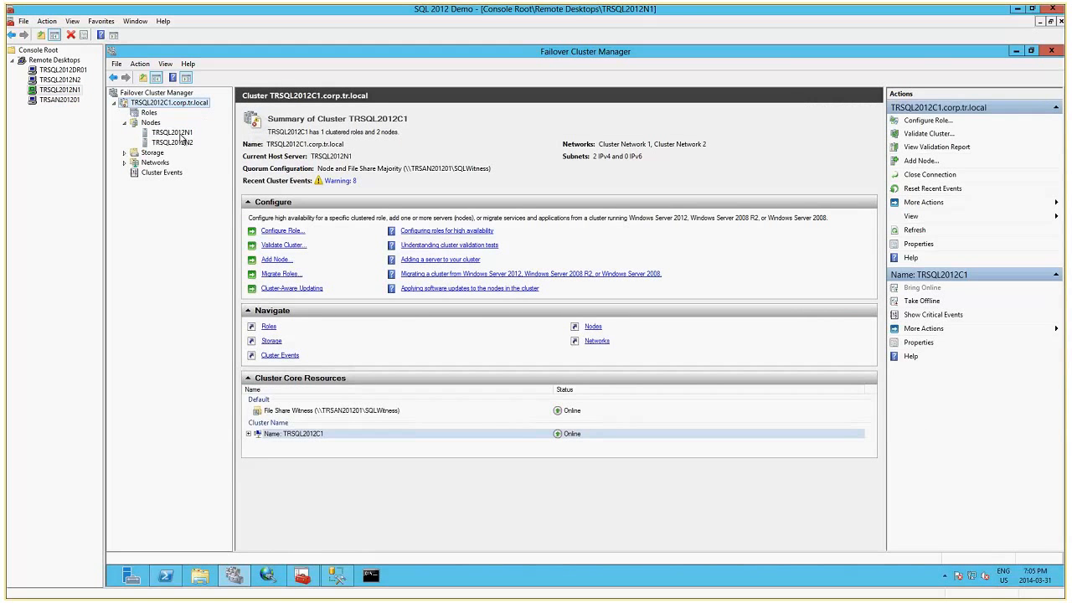
left_click(177, 133)
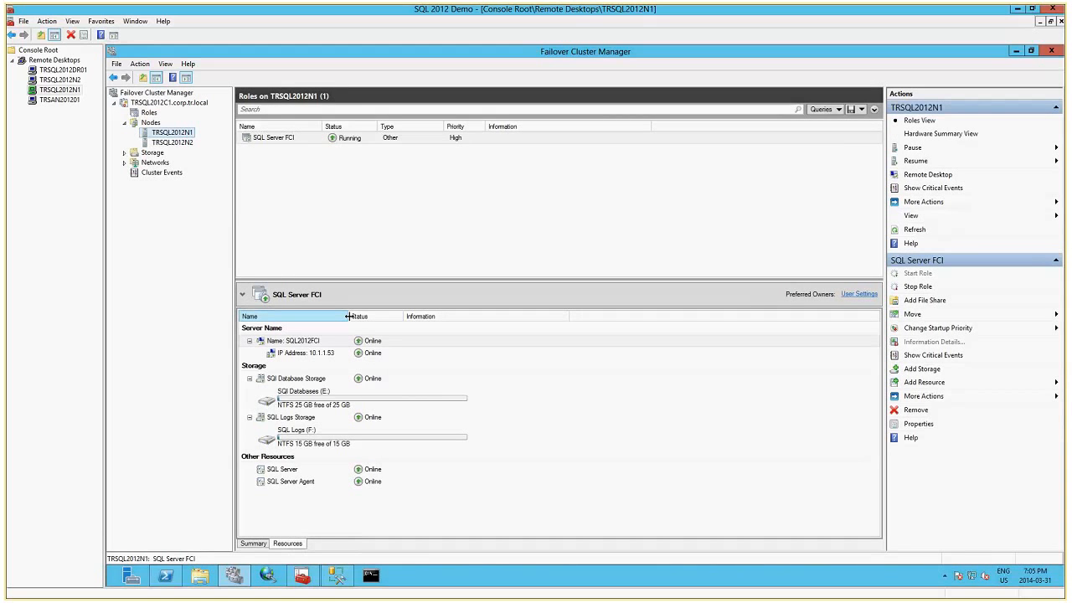
left_click_drag(348, 316, 362, 316)
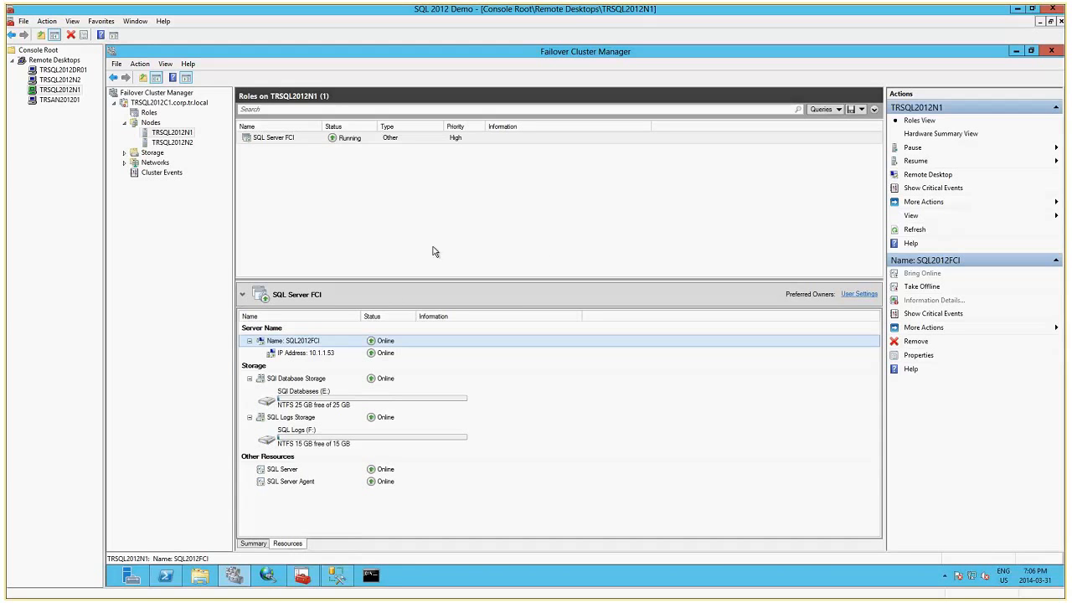
Check the AlwaysOn High Availability settings of the SQL Server (MSSQLSERVER) service on TRSQL2012N1 in SQL Server Configuration Manager, leaving them unmodified.
left_click(336, 576)
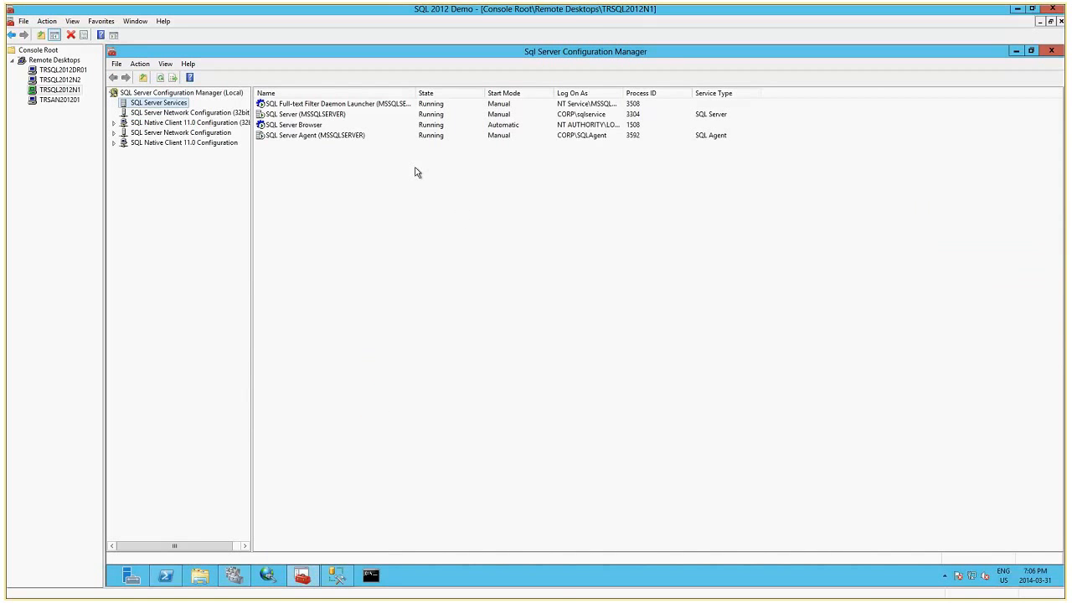
left_click(338, 115)
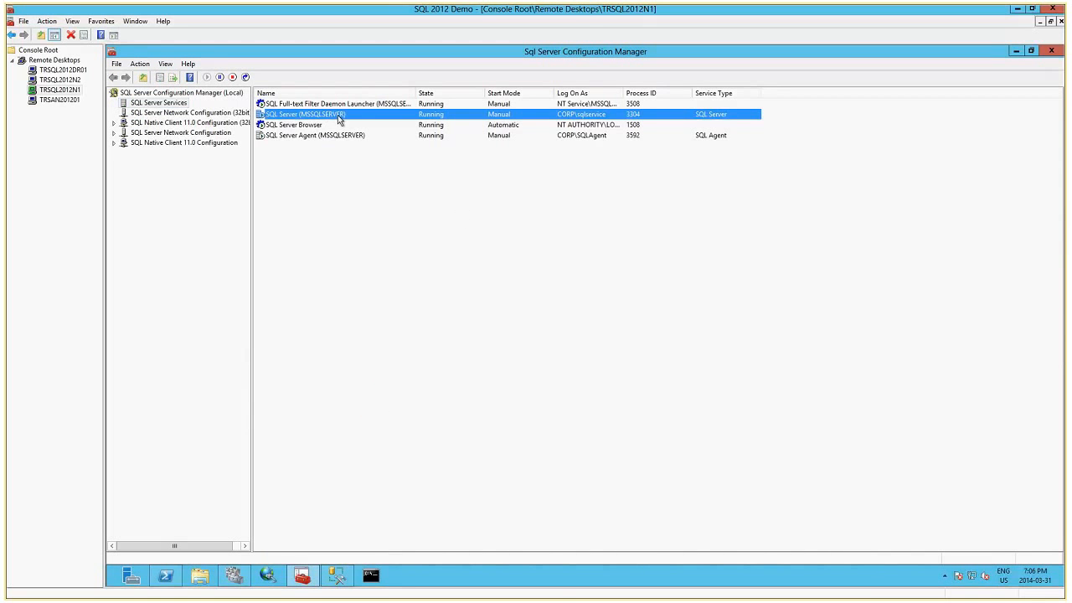
right_click(330, 116)
left_click(368, 182)
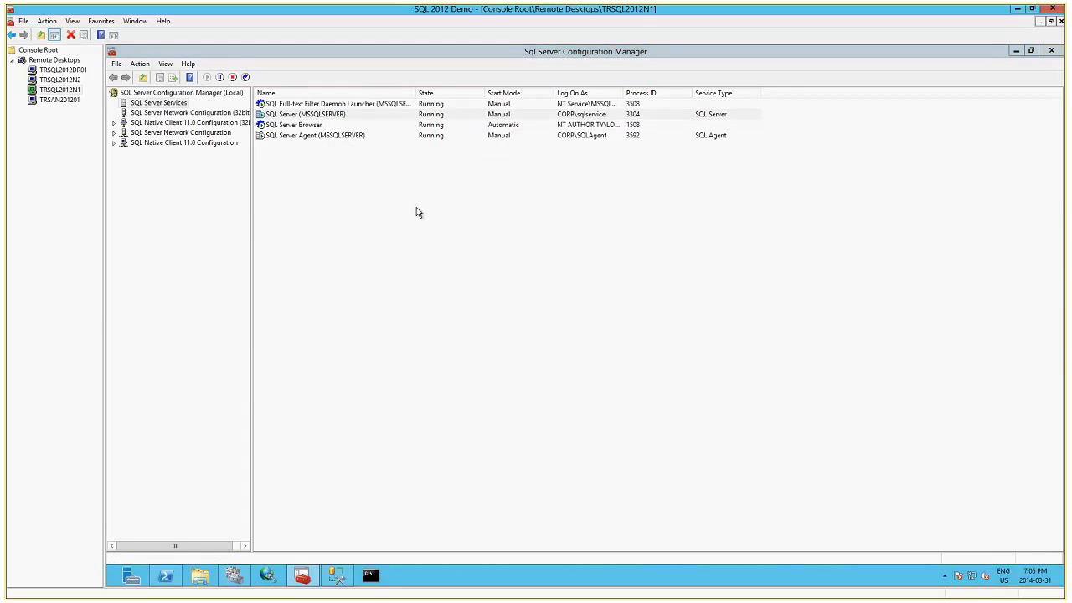
left_click(549, 196)
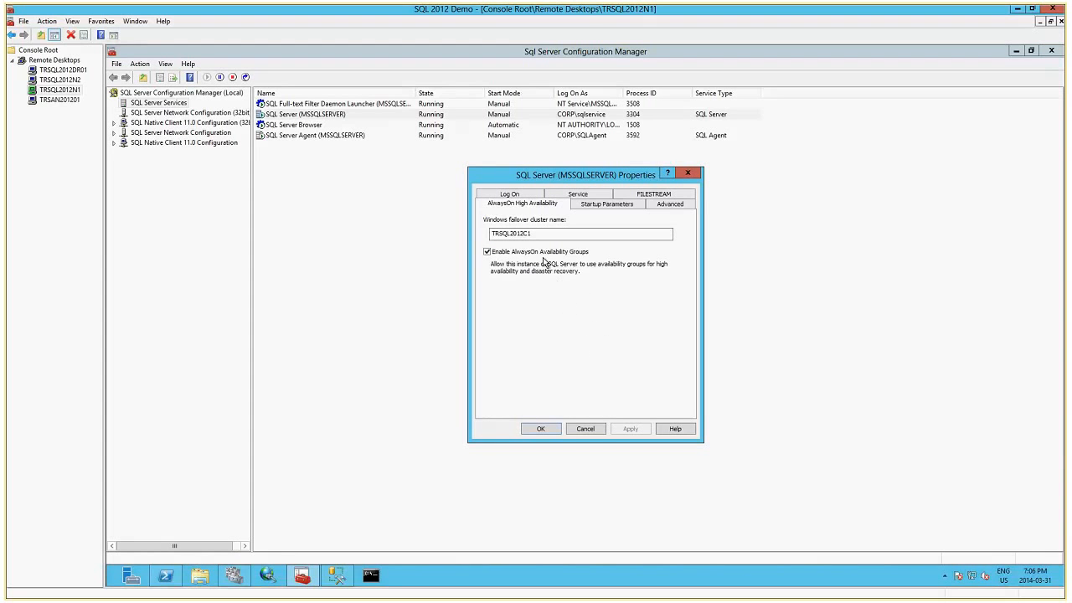
left_click(585, 429)
Switch to the TRSQL2012DR01 remote desktop and check the AlwaysOn High Availability settings of its SQL Server (MSSQLSERVER) service.
left_click(76, 71)
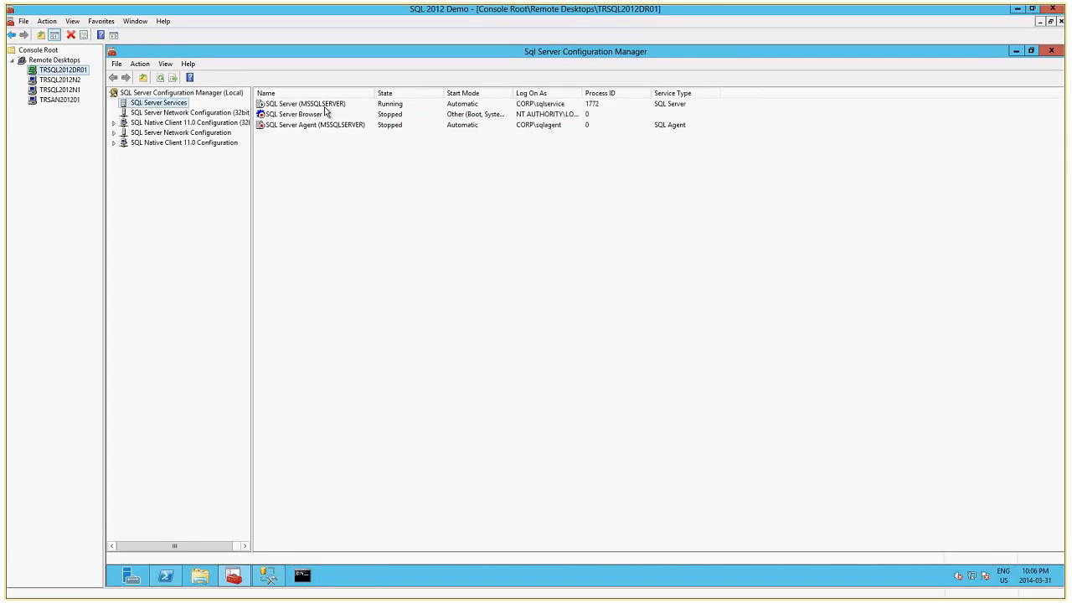
right_click(325, 104)
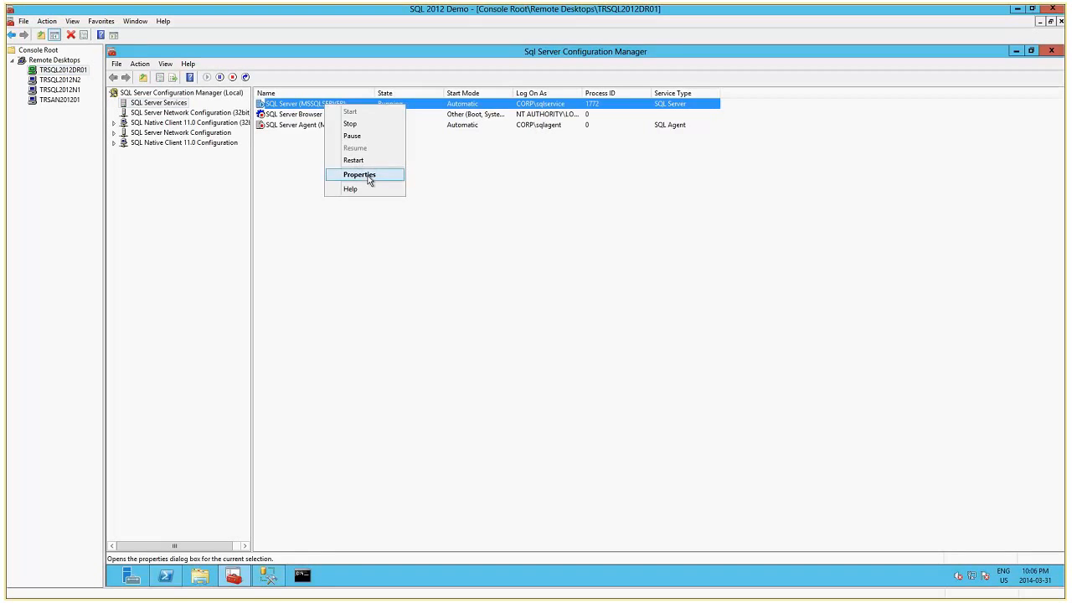
left_click(368, 175)
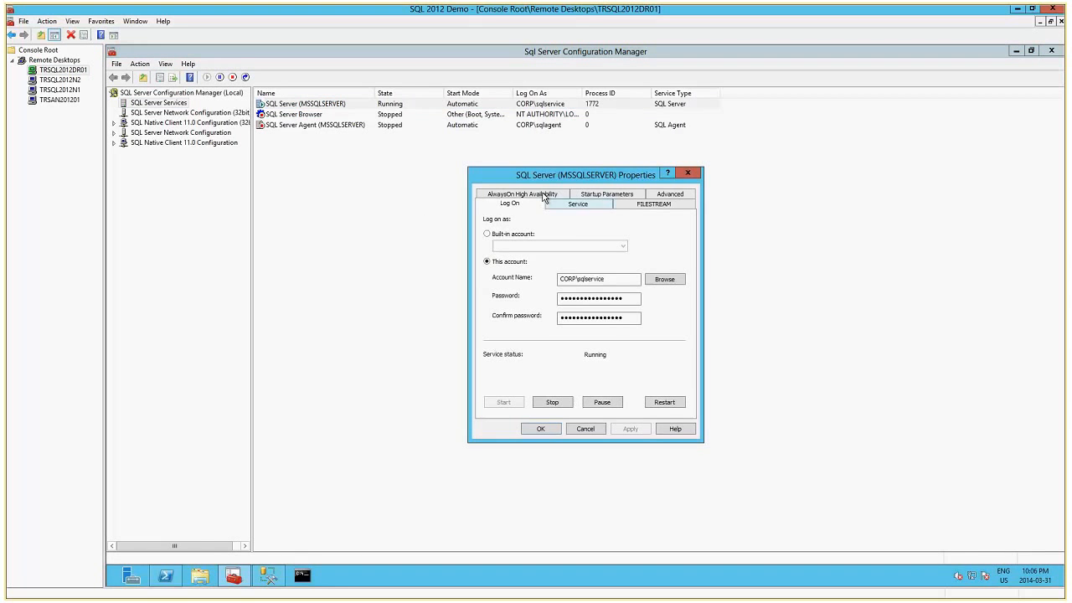
left_click(543, 195)
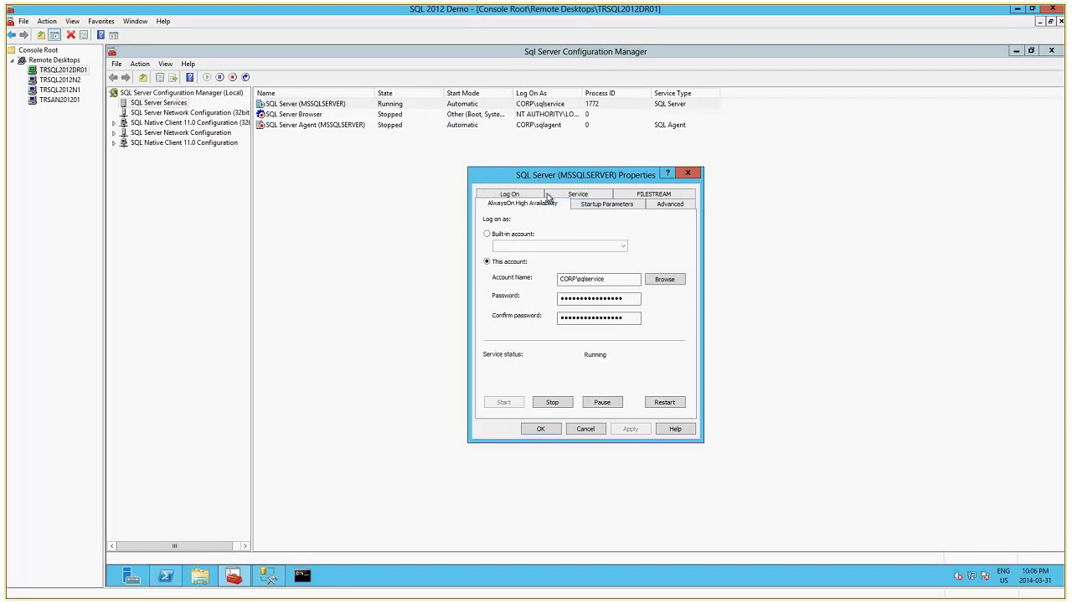
left_click(586, 429)
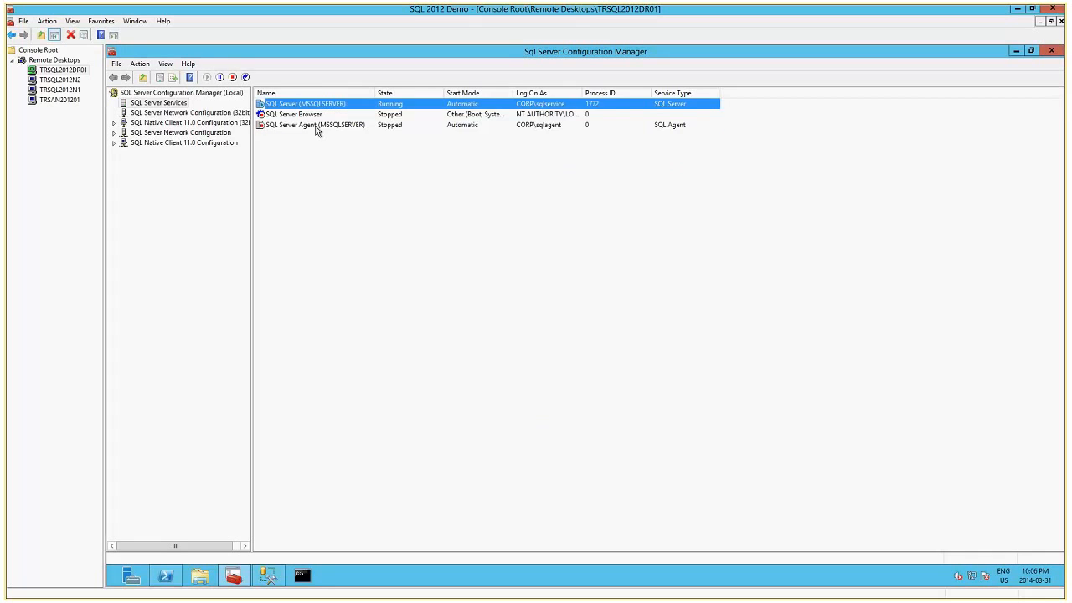
Start the SQL Server Agent (MSSQLSERVER) service on TRSQL2012DR01.
left_click(316, 128)
right_click(316, 127)
left_click(352, 134)
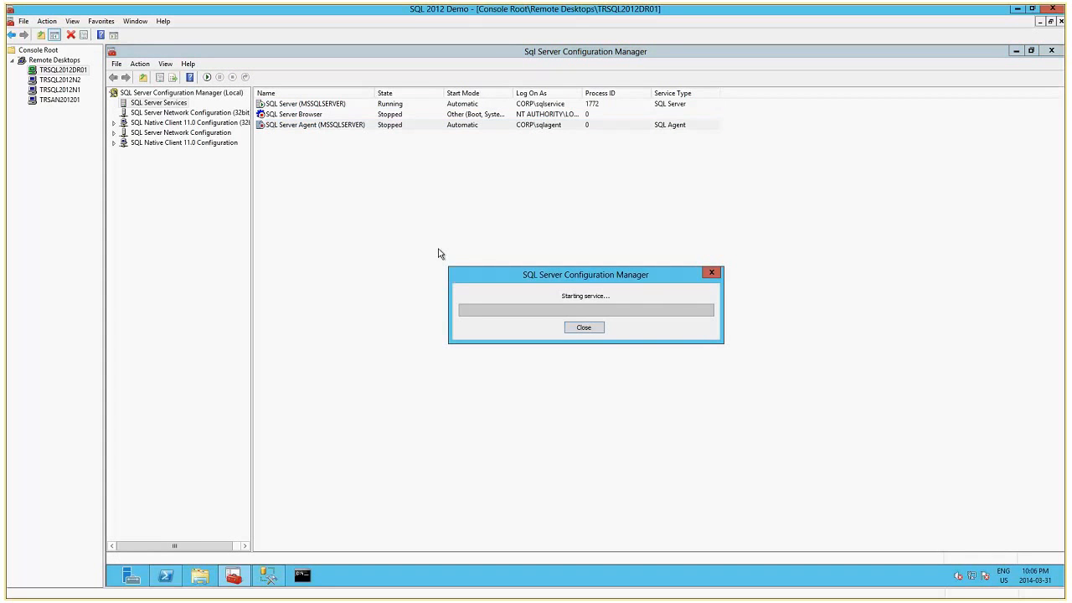
From TRSQL2012N1, run Add-ClusterNode -Name TRSQL2012DR01 in PowerShell and check the node list in Failover Cluster Manager.
left_click(67, 89)
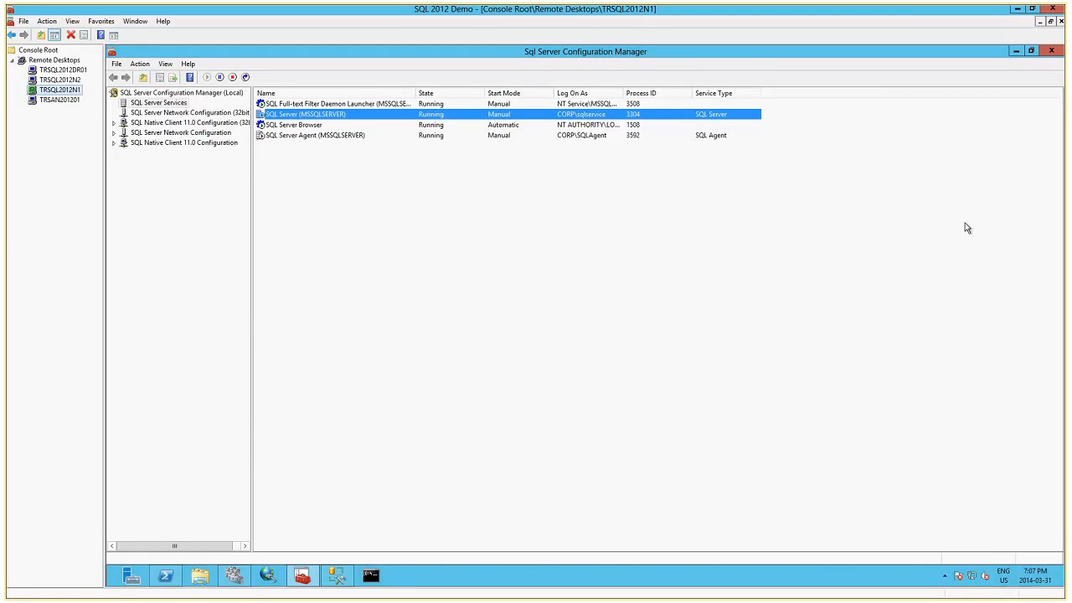
left_click(1050, 52)
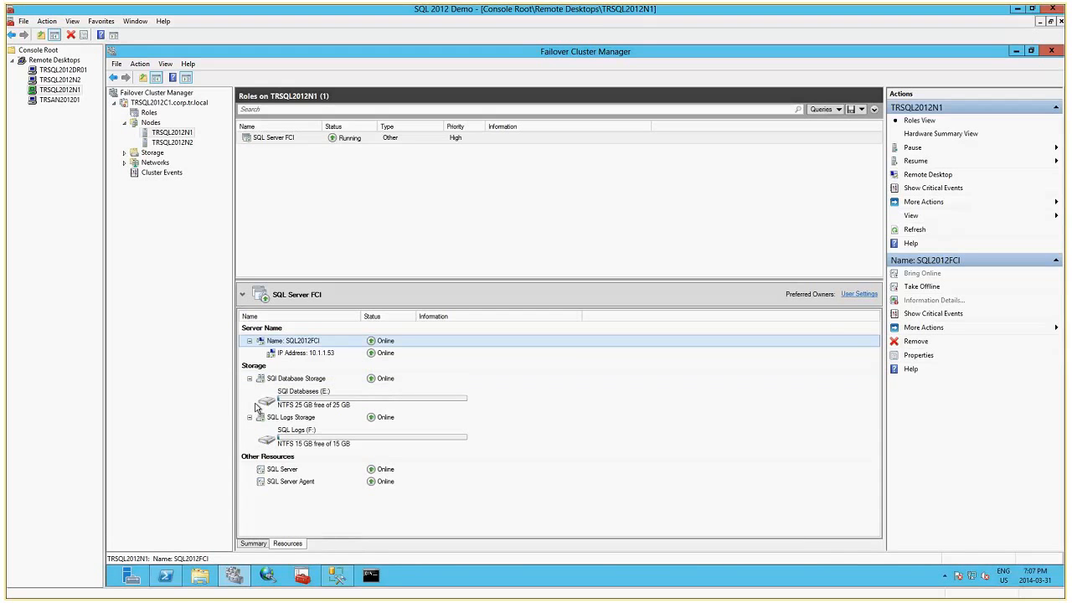
left_click(166, 575)
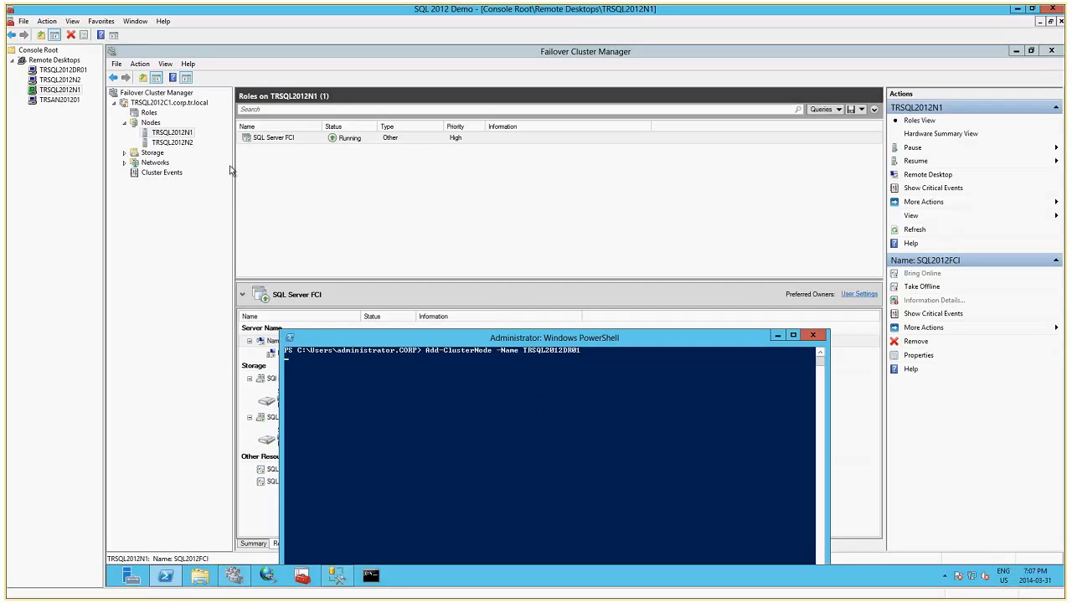
left_click(150, 122)
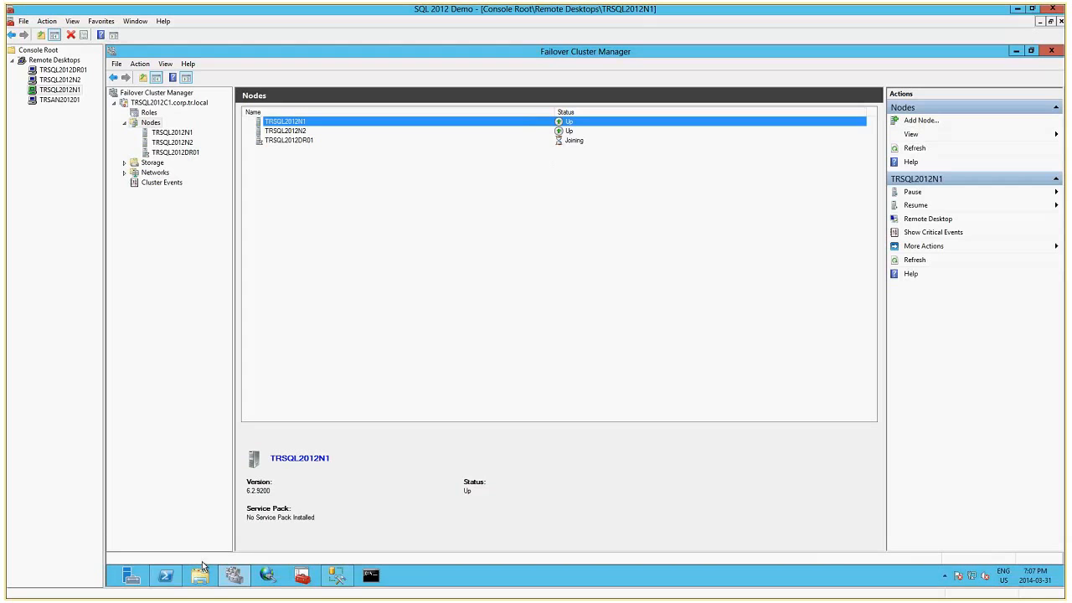
left_click(166, 575)
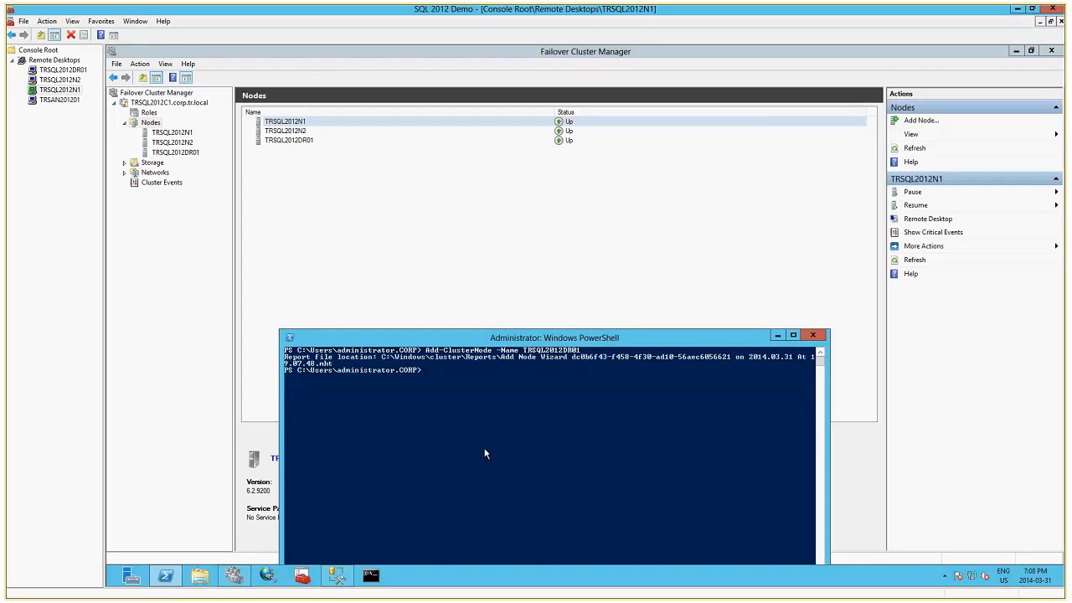
left_click(812, 335)
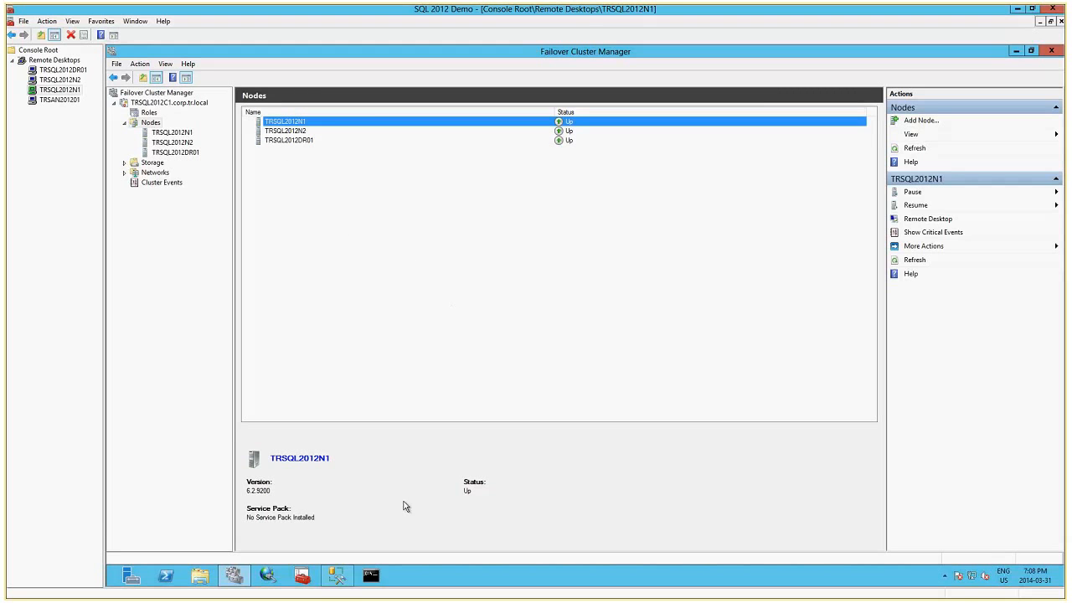
Switch to SQL Server Management Studio on TRSQL2012N1 and close the SQLQuery2.sql query.
left_click(336, 575)
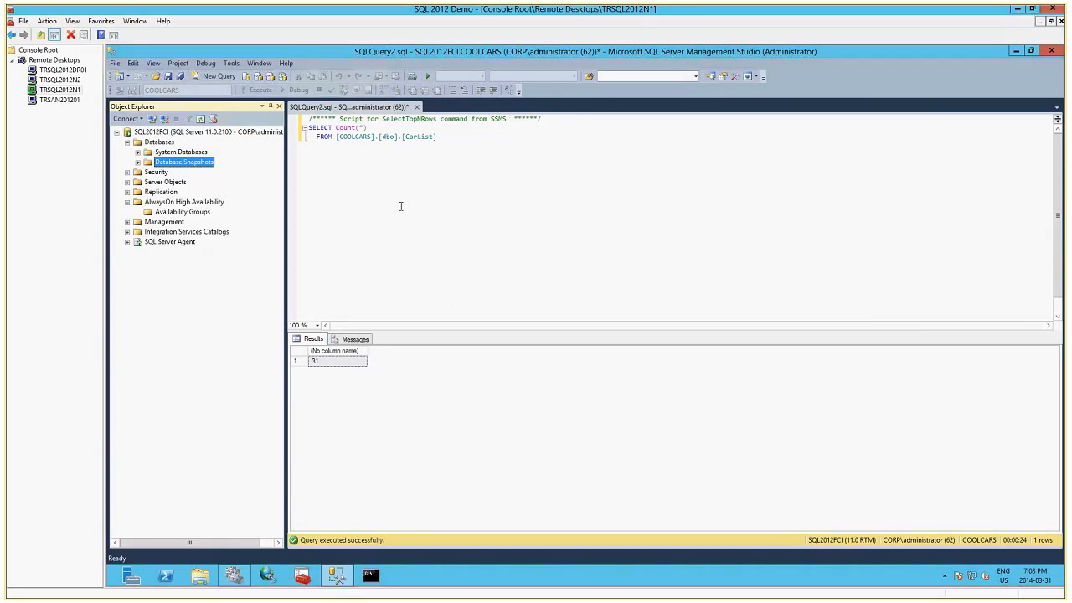
left_click(214, 132)
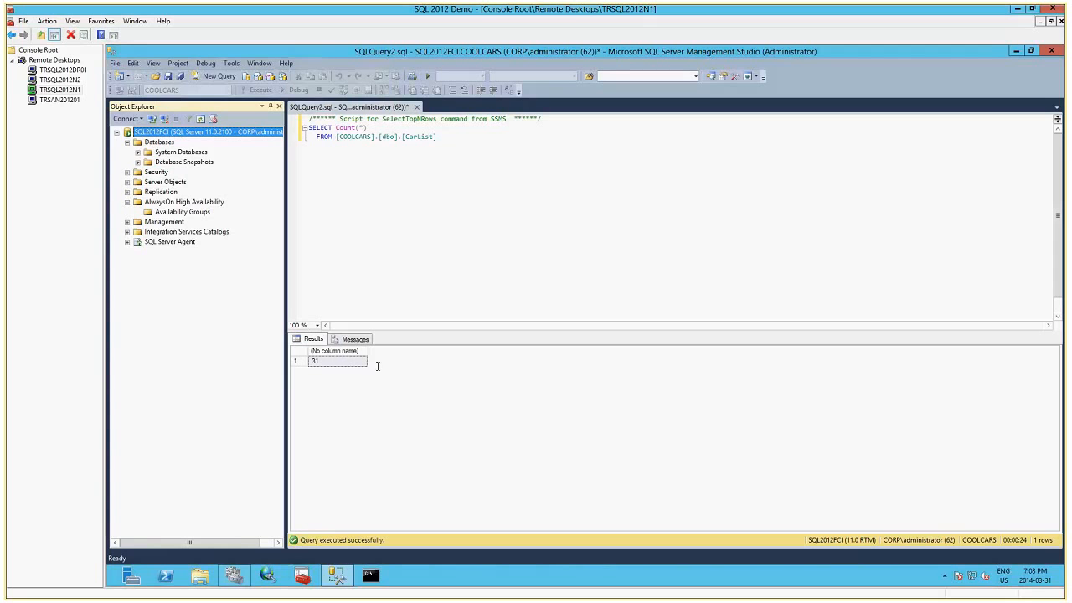
left_click(416, 106)
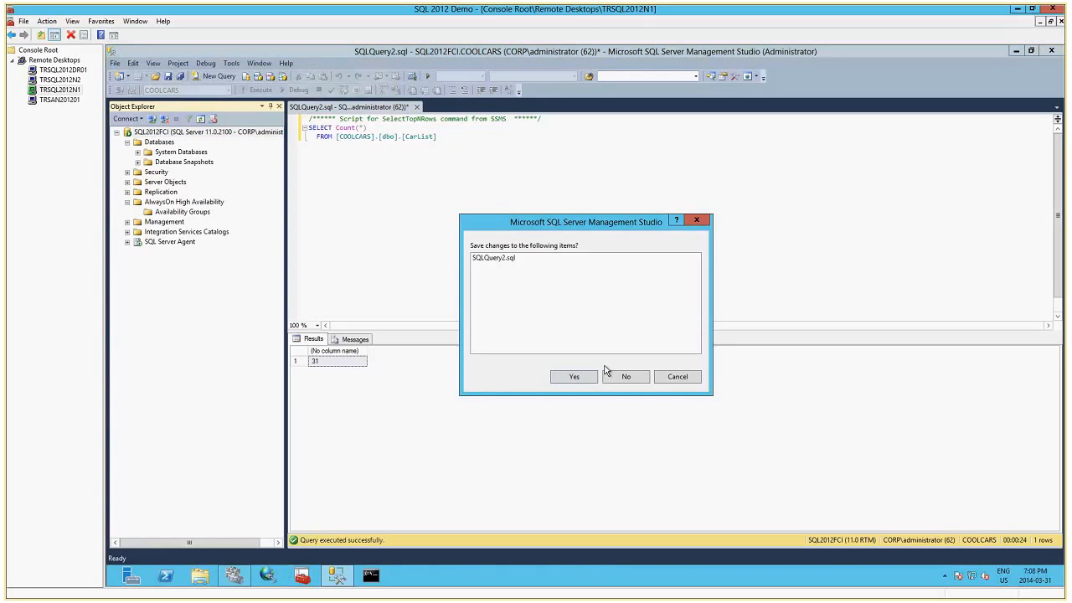
key("Return")
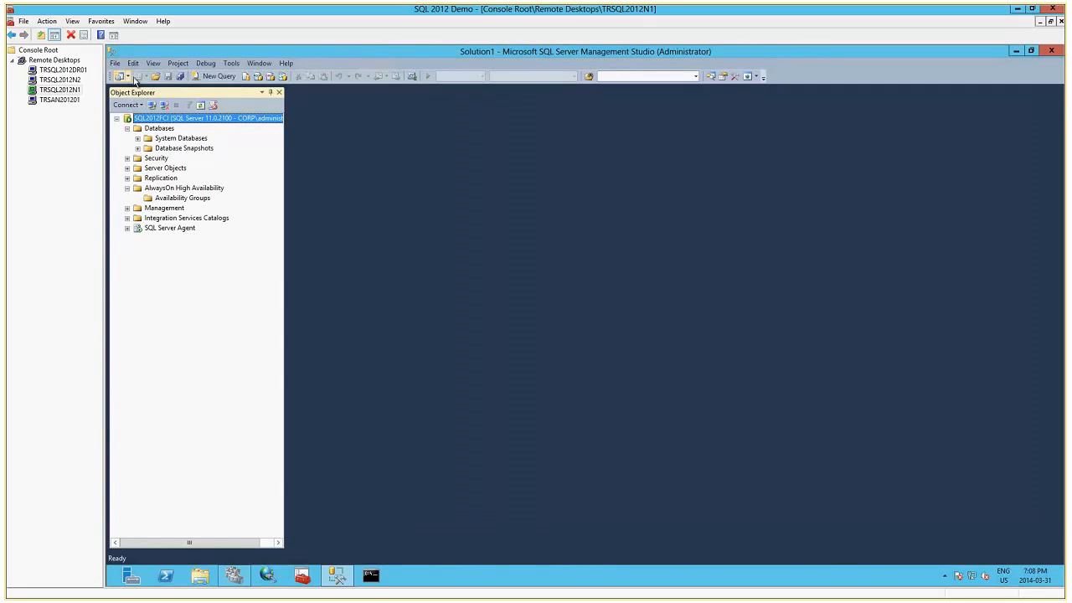
Open the recent CoolCars.sql script and execute only its USE MASTER and CREATE DATABASE COOLCARS statements.
left_click(117, 64)
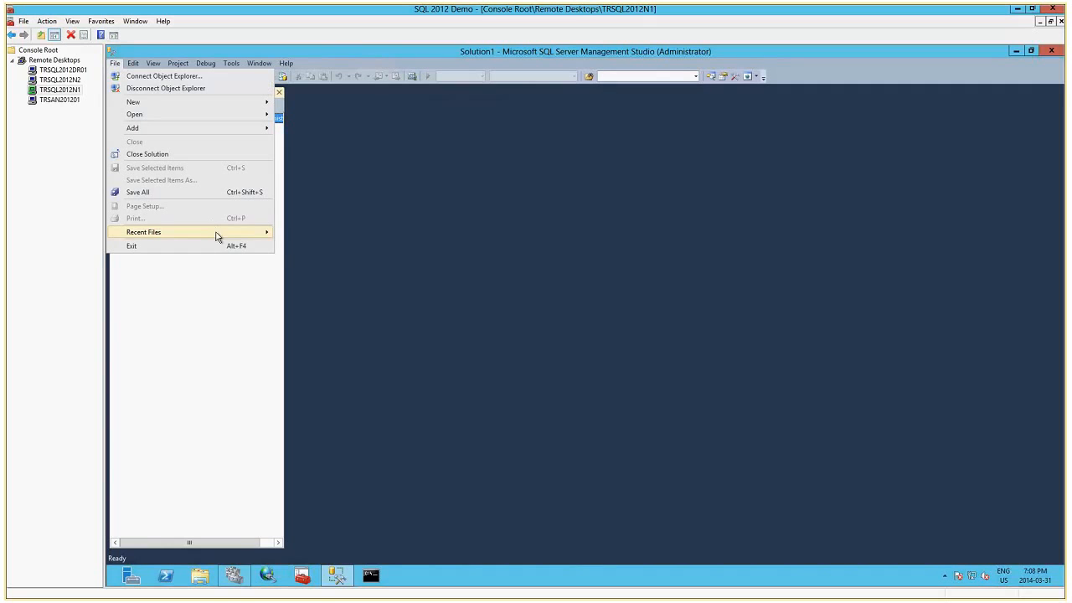
mouse_move(215, 233)
left_click(335, 233)
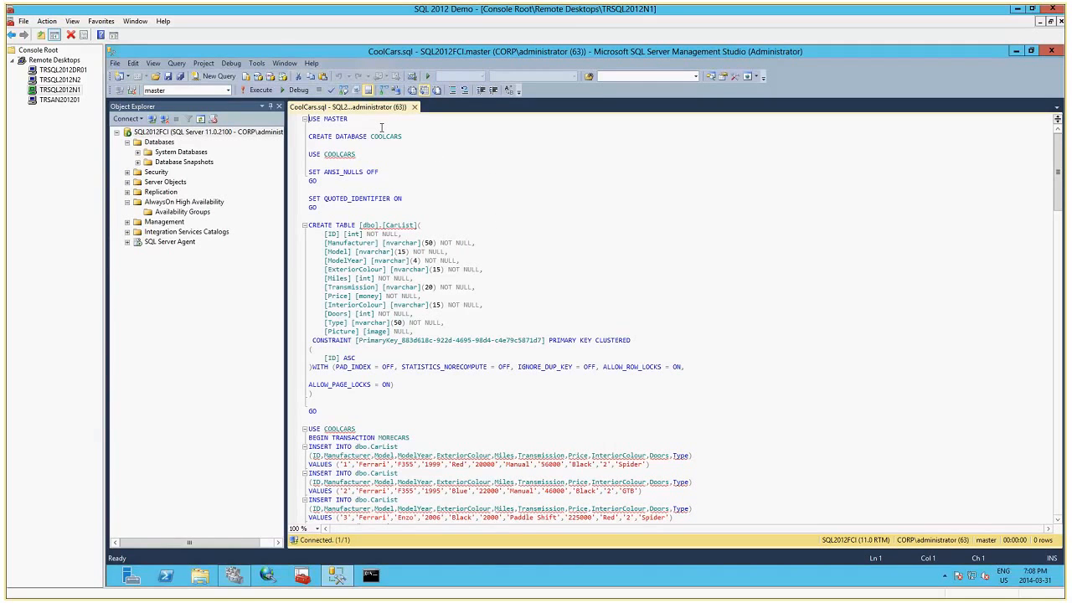
key("shift+Down")
key("shift+Down")
key("shift+End")
key("F5")
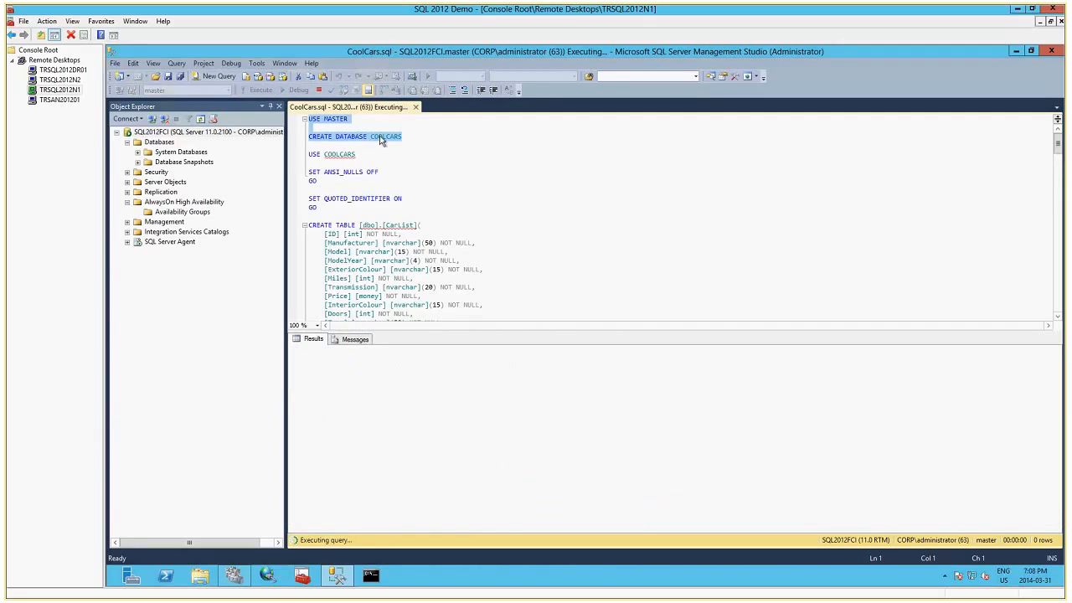
Refresh the SQL2012FCI server tree and expand the COOLCARS database down to its Tables folder.
right_click(188, 134)
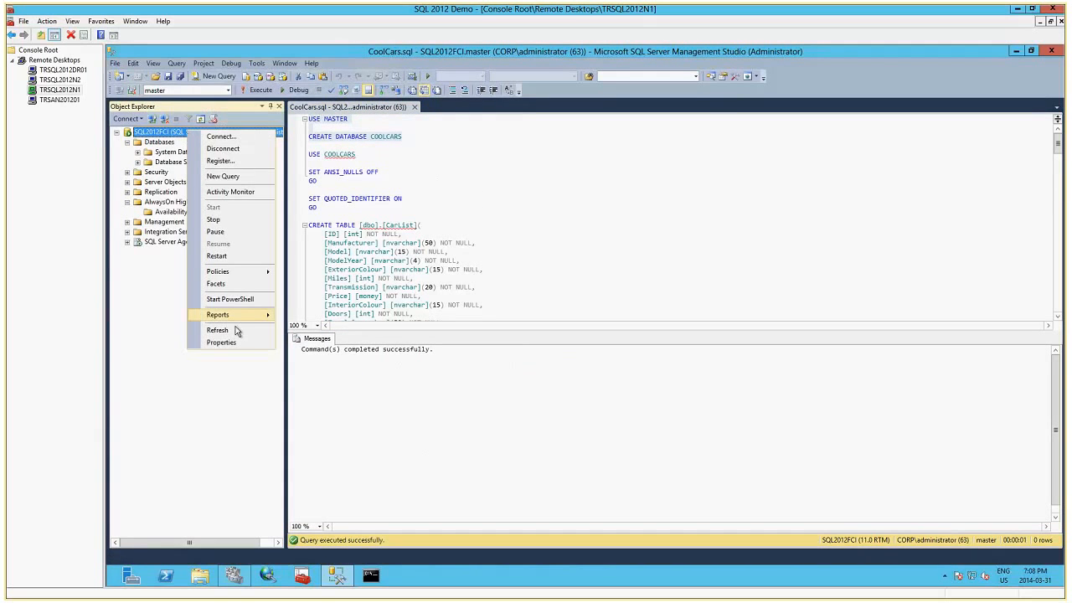
left_click(235, 330)
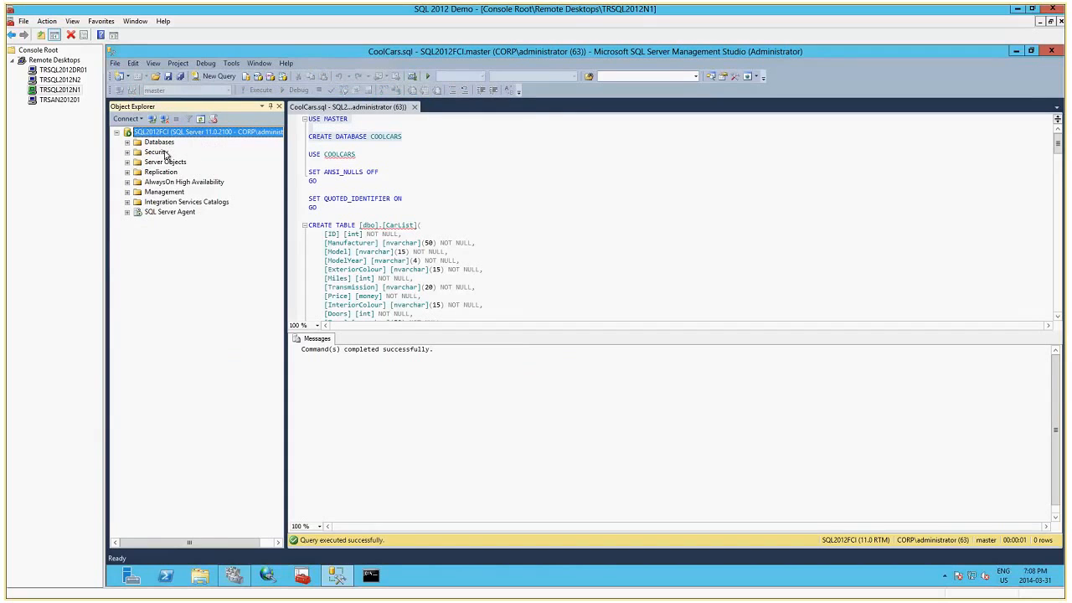
left_click(126, 141)
left_click(137, 171)
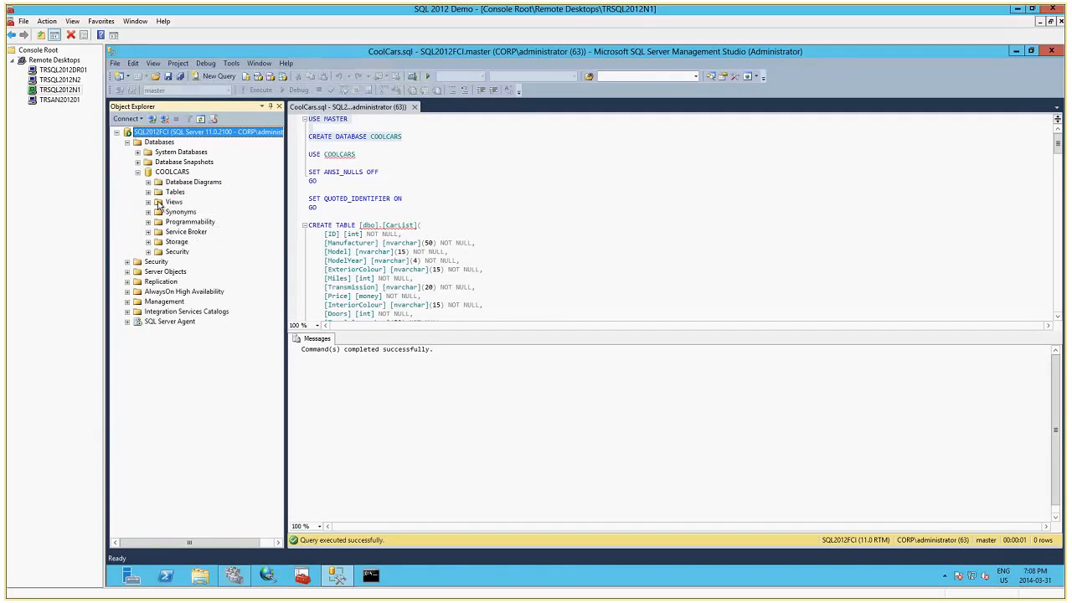
left_click(148, 192)
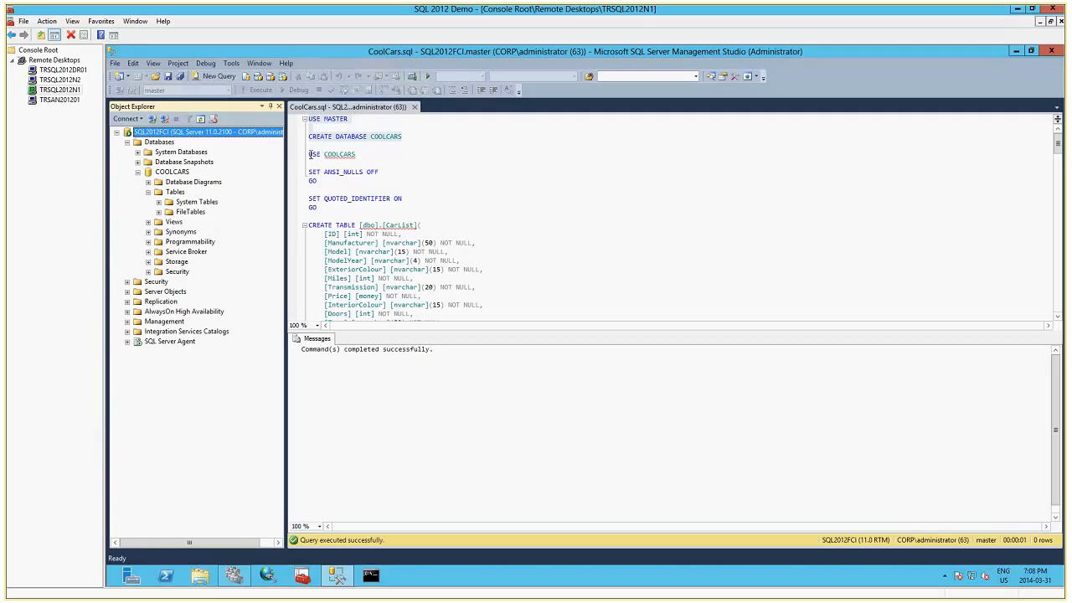
Execute the script section from USE COOLCARS through the GO that ends the CREATE TABLE [dbo].[CarList] statement.
left_click_drag(309, 154, 468, 296)
scroll(467, 297, "down", 2)
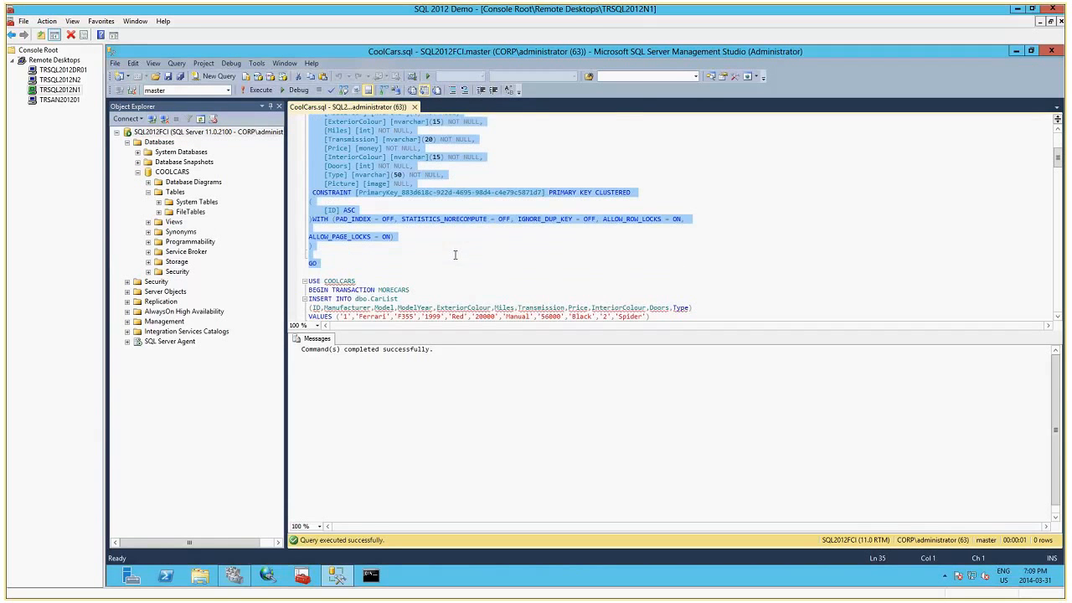
left_click(260, 89)
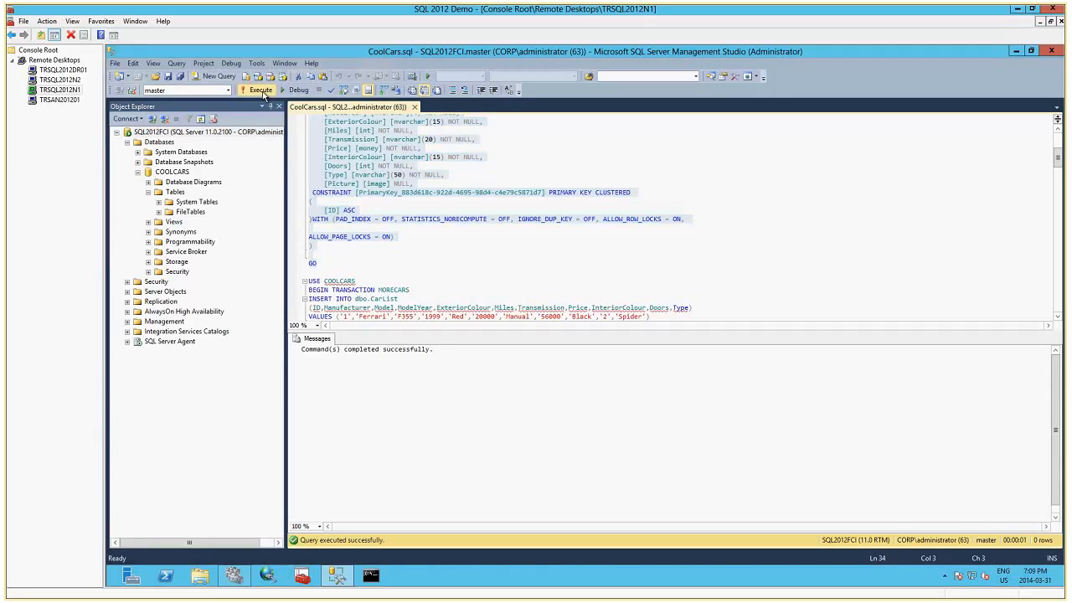
Refresh the COOLCARS database, inspect the columns of the dbo.CarList table, and collapse the Tables folder.
right_click(179, 174)
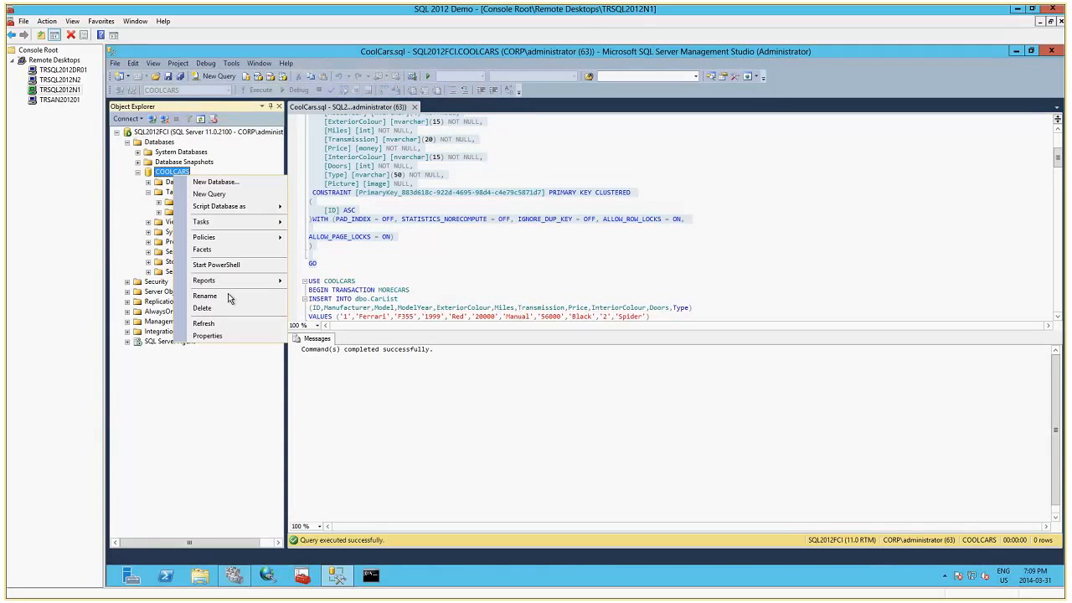
left_click(228, 322)
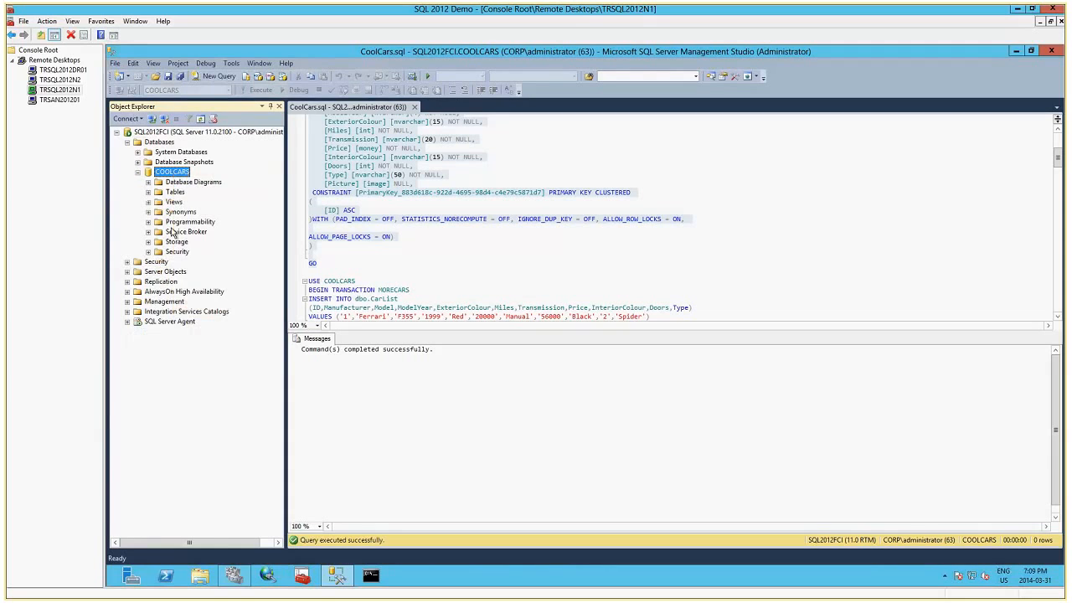
right_click(193, 222)
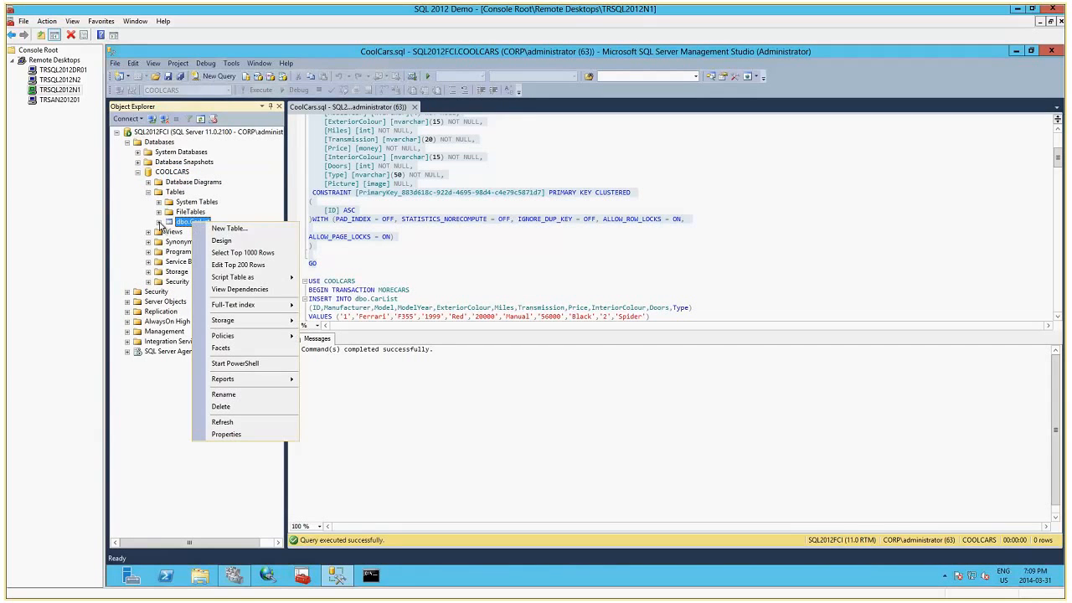
left_click(159, 222)
left_click(169, 232)
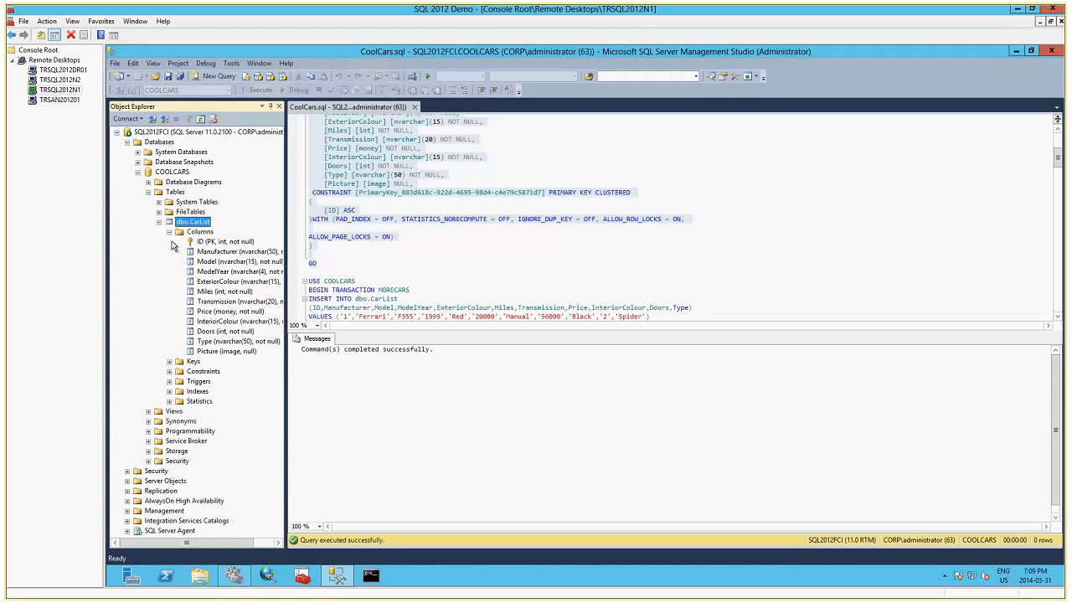
left_click(159, 222)
left_click(148, 191)
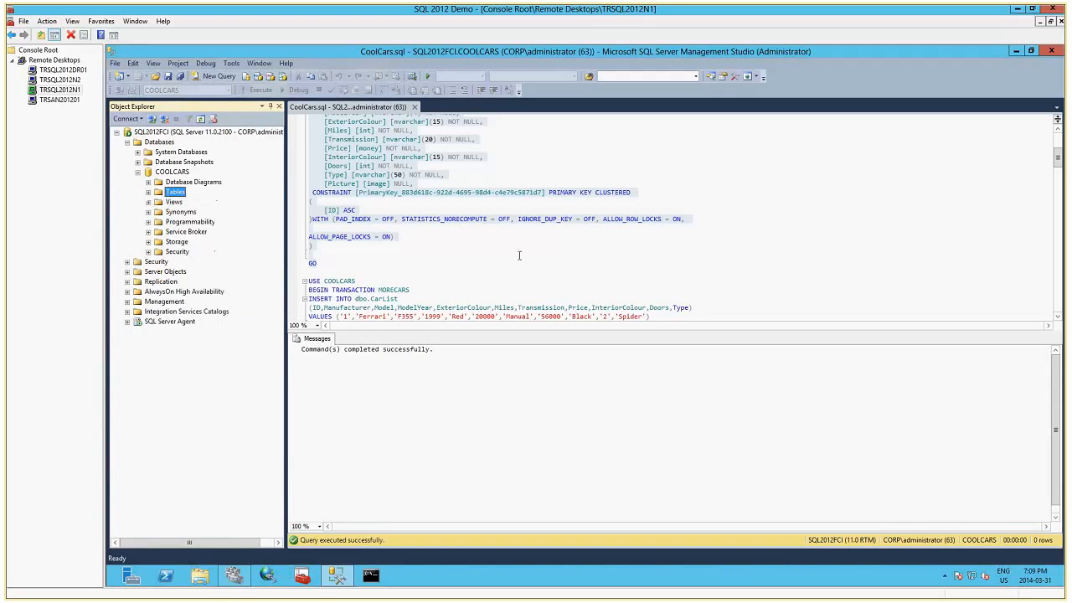
Execute the script section from the USE COOLCARS above the first BEGIN TRANSACTION MORECARS through the first COMMIT TRANSACTION MORECARS.
left_click(519, 255)
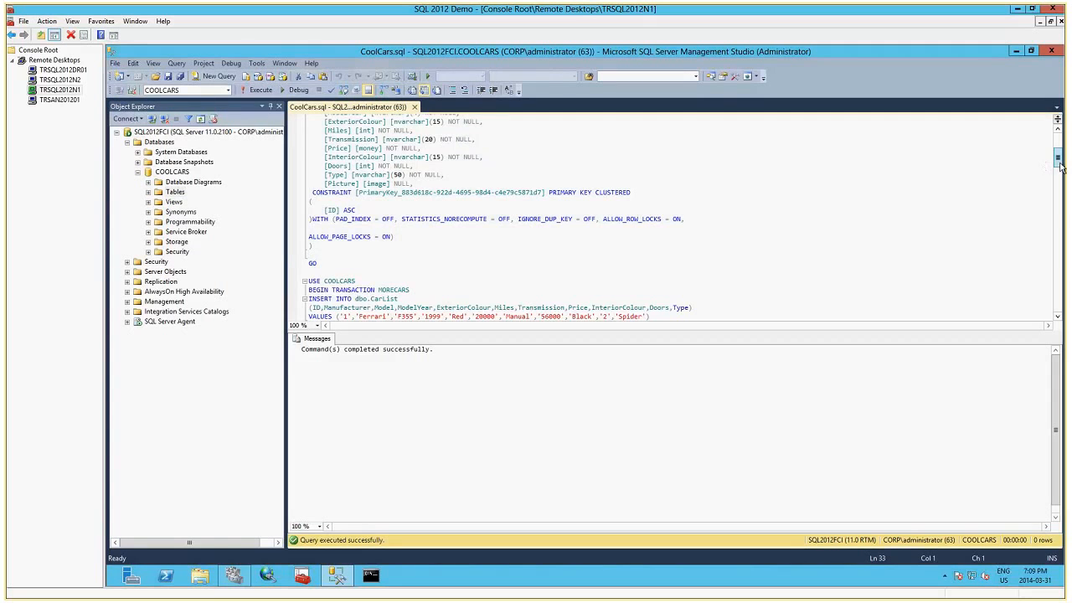
scroll(1059, 167, "down", 5)
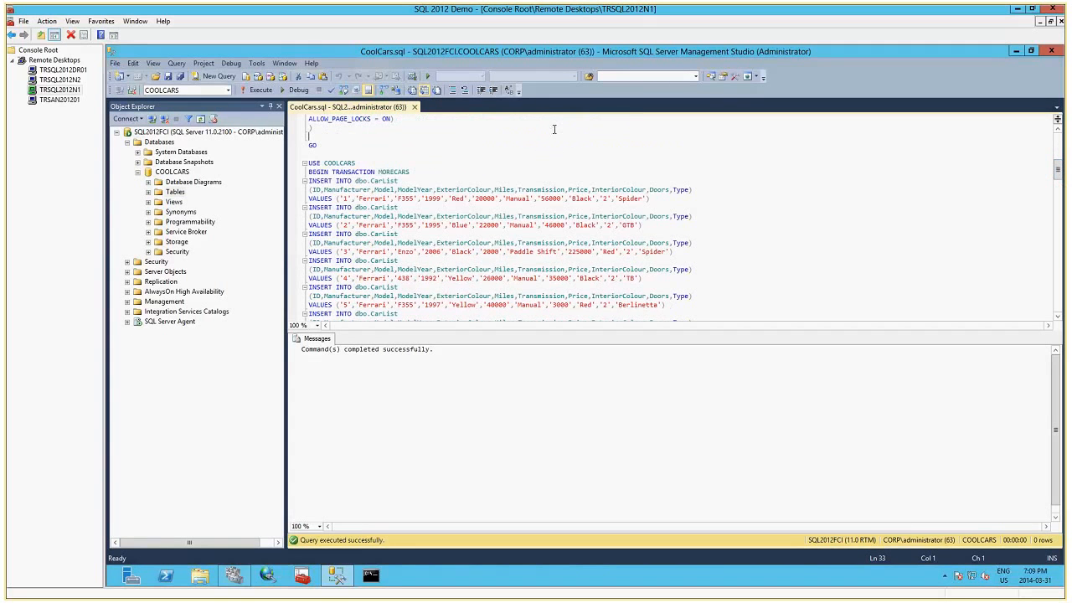
left_click_drag(308, 162, 353, 181)
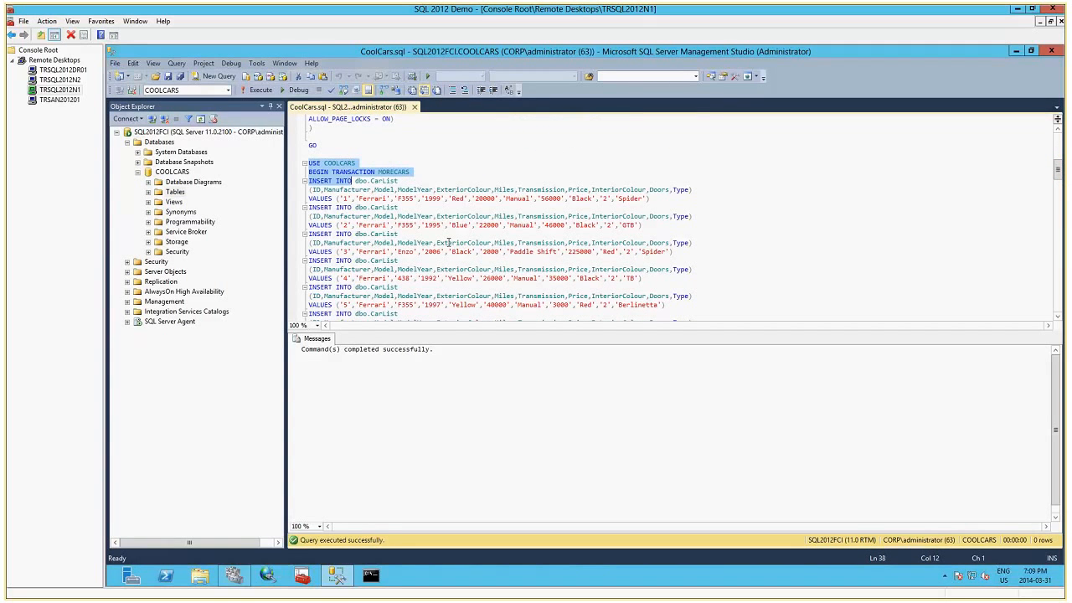
mouse_move(449, 242)
left_mouse_down()
mouse_move(489, 321)
mouse_move(498, 280)
mouse_move(446, 263)
left_mouse_up()
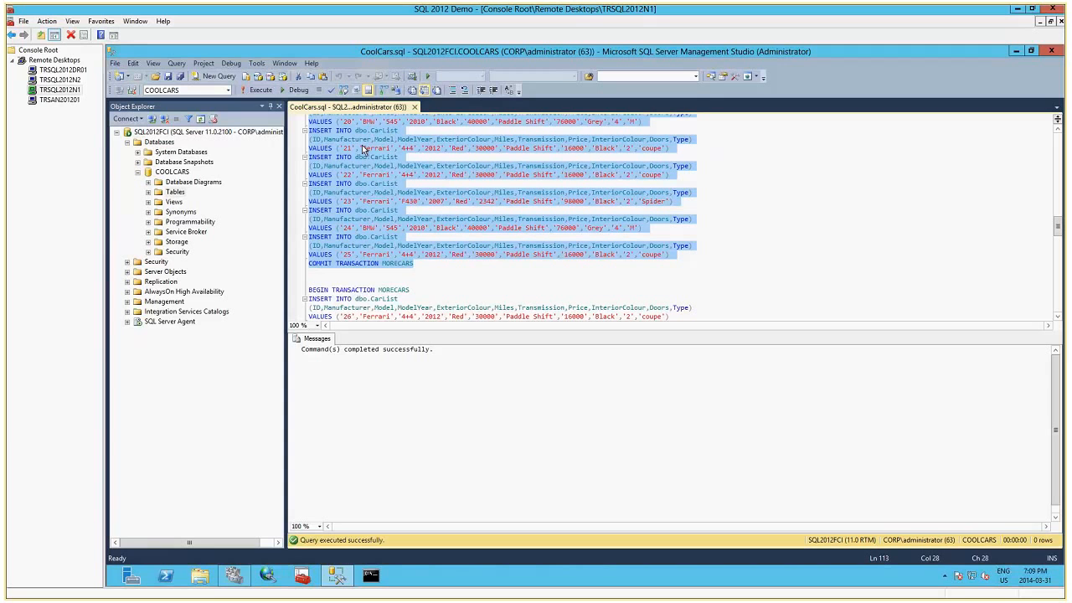
left_click(262, 91)
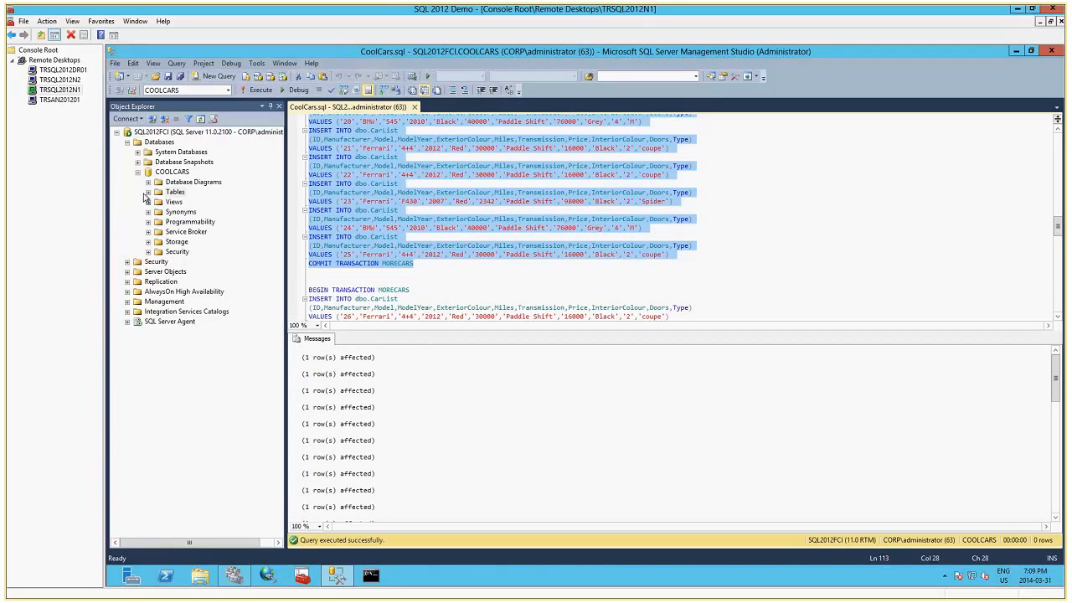
Query the top 1000 rows of dbo.CarList and enlarge the results area to show the records.
left_click(148, 193)
right_click(192, 222)
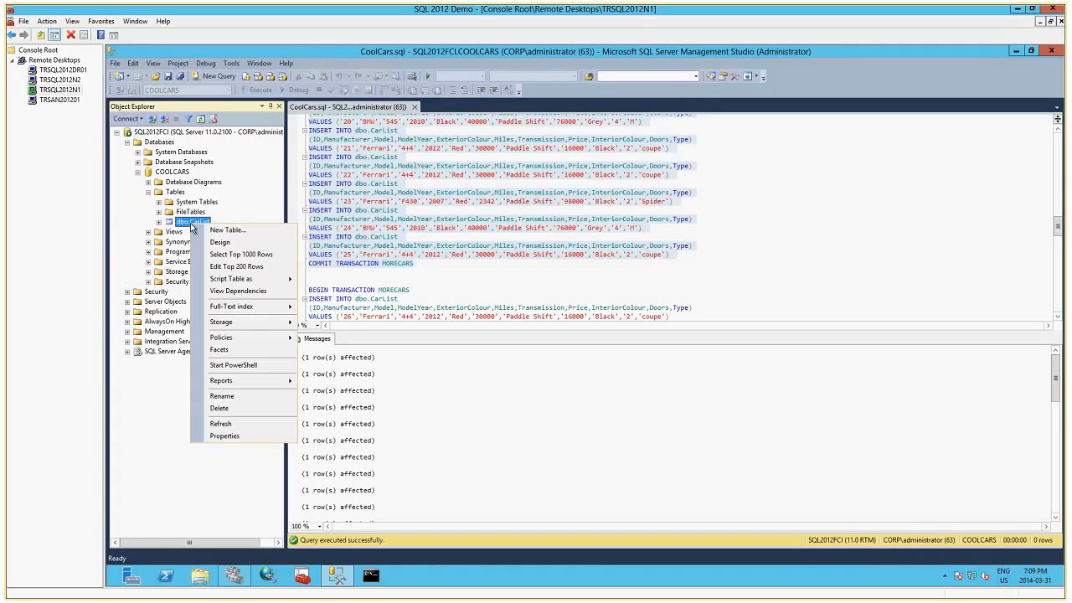
left_click(240, 253)
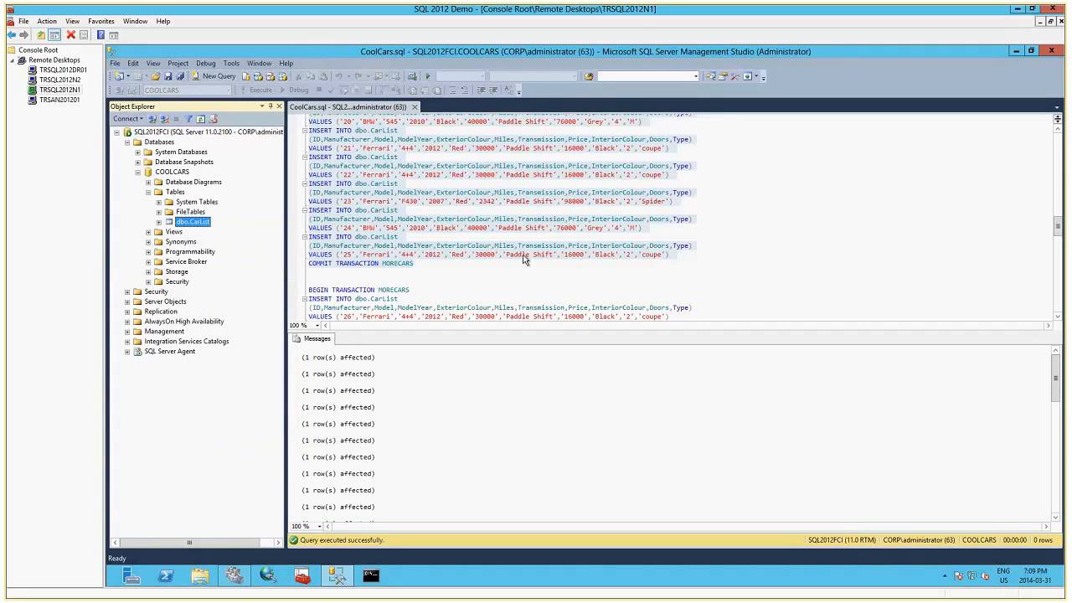
left_click_drag(644, 330, 650, 236)
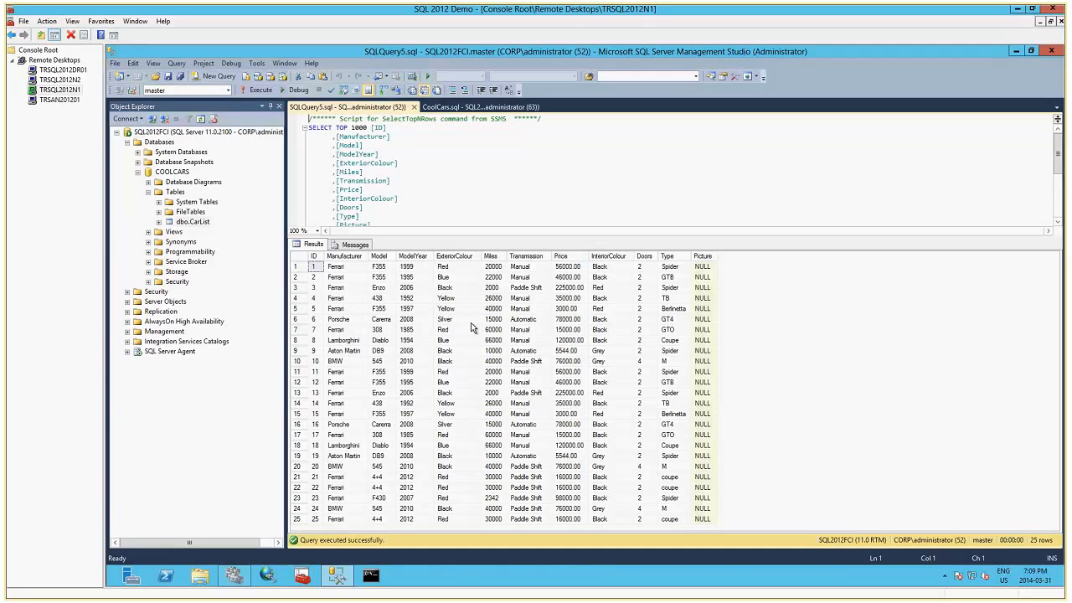
Switch to Visual Studio, run CoolCarsSQLDemo, and request both the cluster and the DR Cool Cars counts.
mouse_move(256, 596)
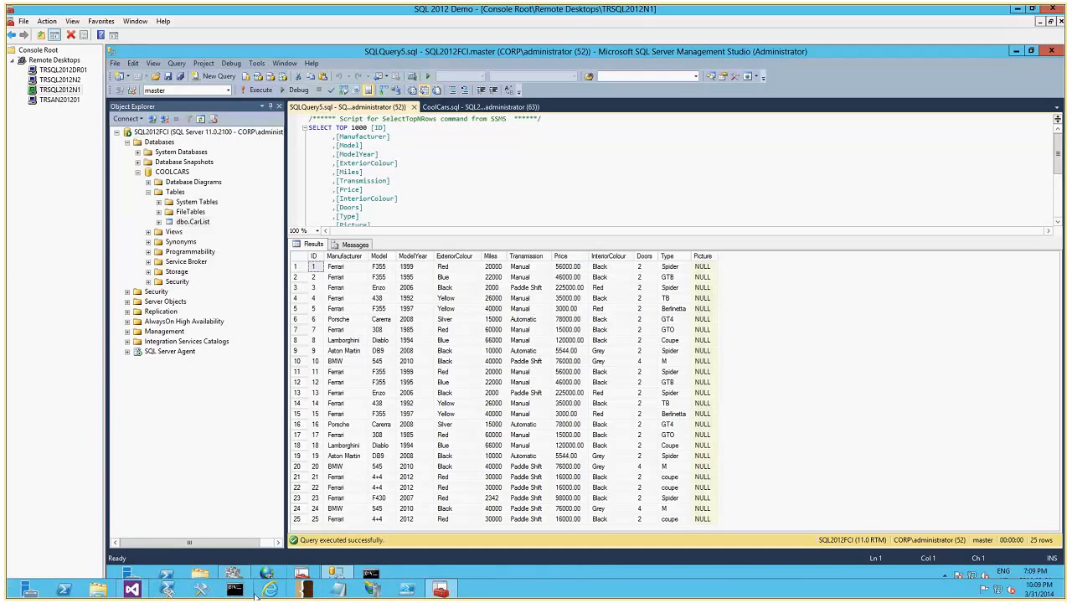
left_click(133, 590)
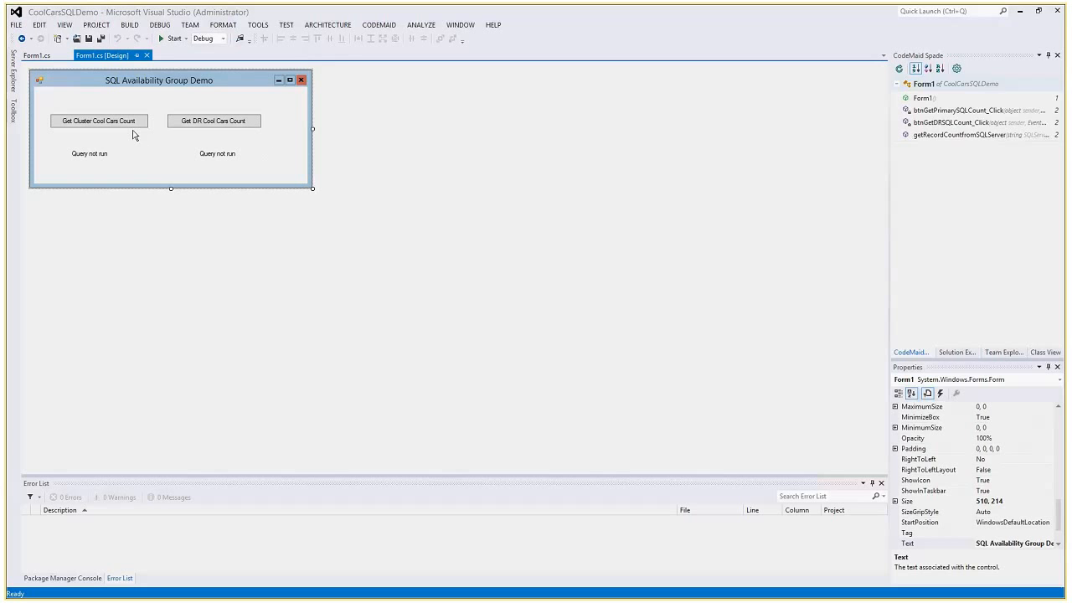
left_click(171, 37)
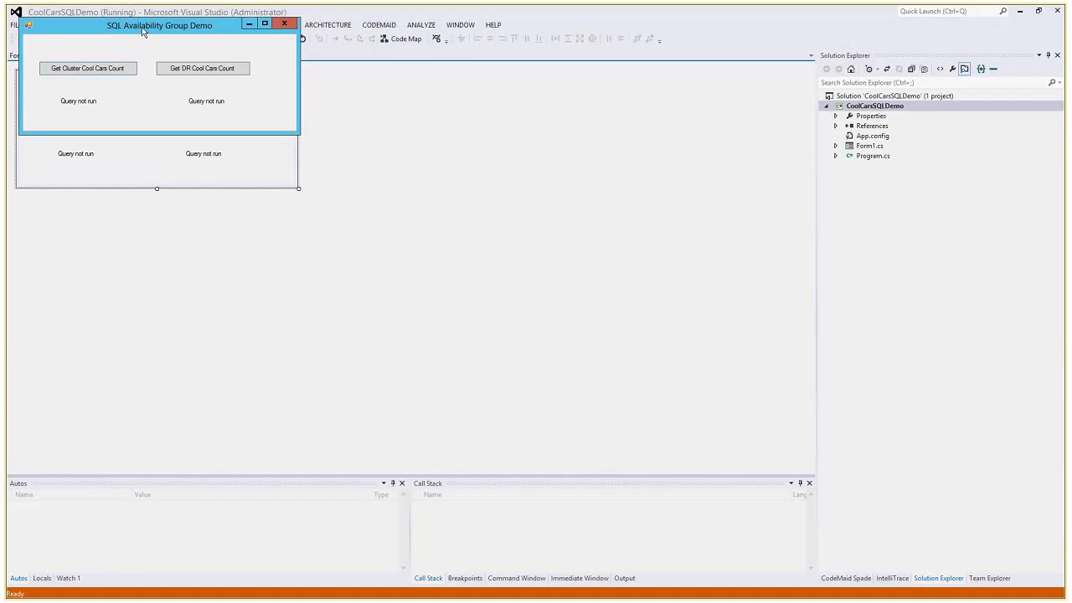
left_click(347, 268)
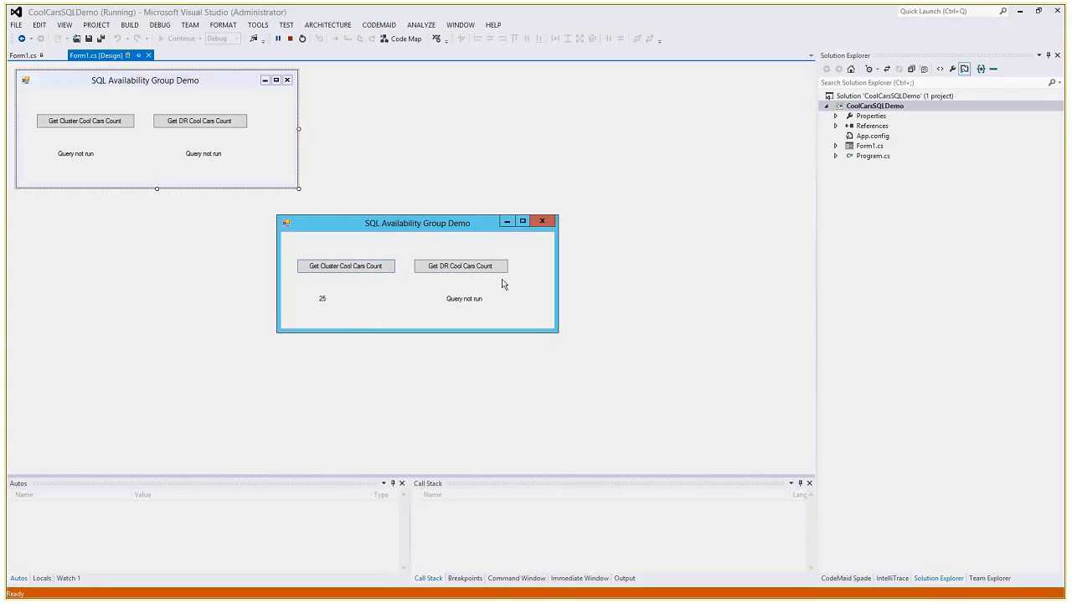
left_click(477, 270)
Switch back to the SQL 2012 Demo console and collapse the COOLCARS database in Object Explorer.
mouse_move(403, 595)
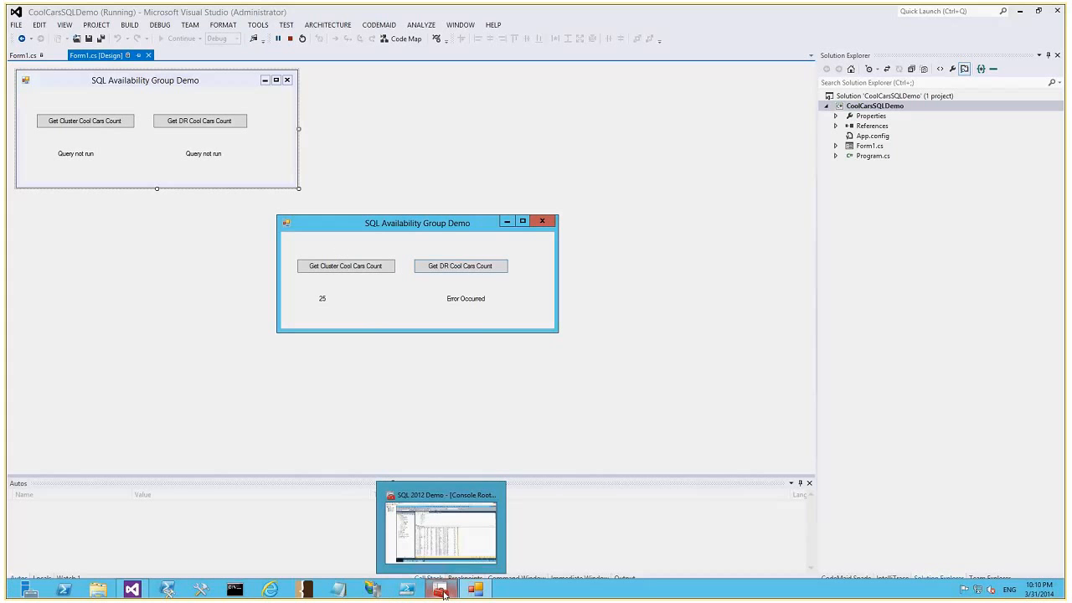
left_click(441, 591)
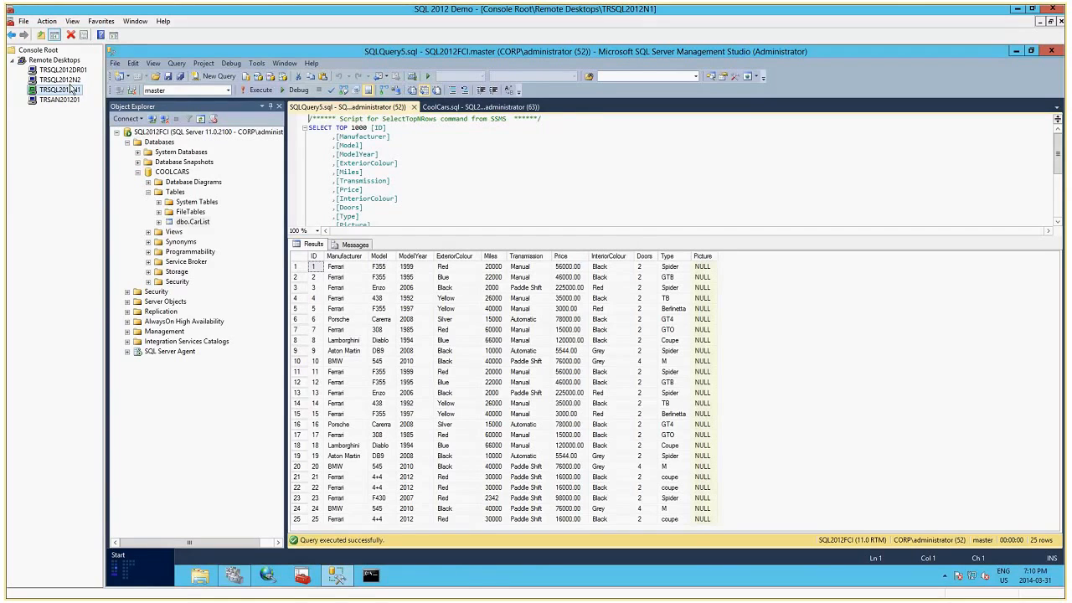
left_click(138, 171)
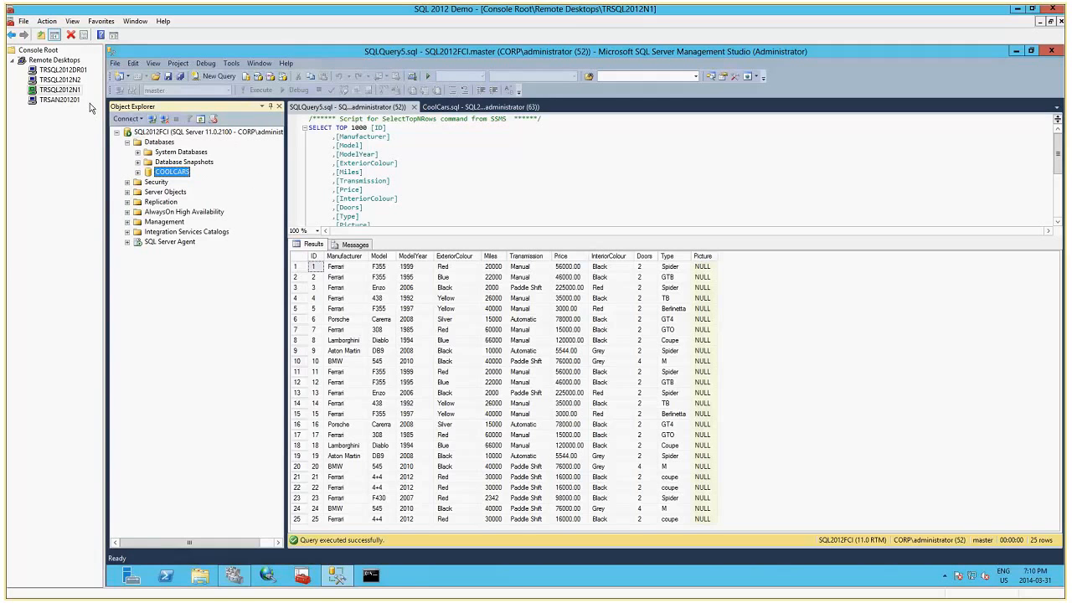
In Failover Cluster Manager, start configuring the quorum settings of TRSQL2012C1 with the option to add or change the quorum witness.
left_click(237, 577)
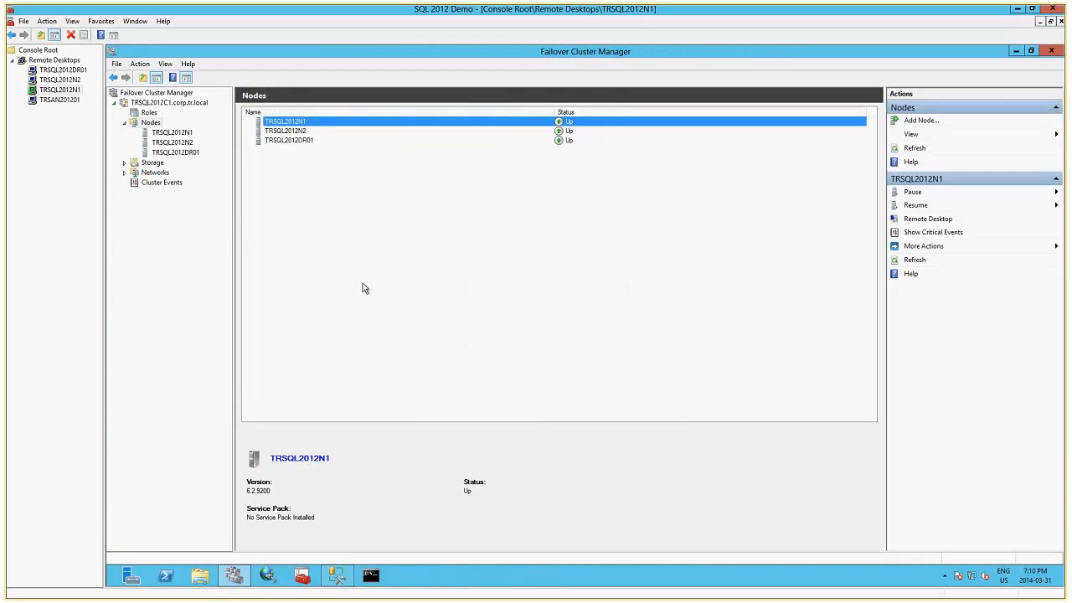
right_click(189, 105)
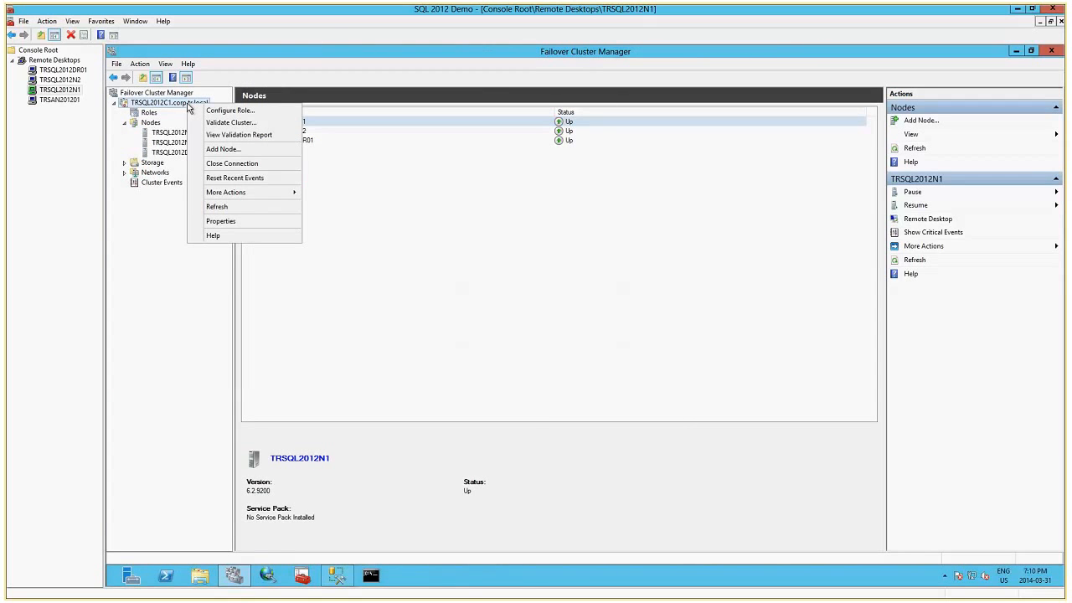
mouse_move(259, 193)
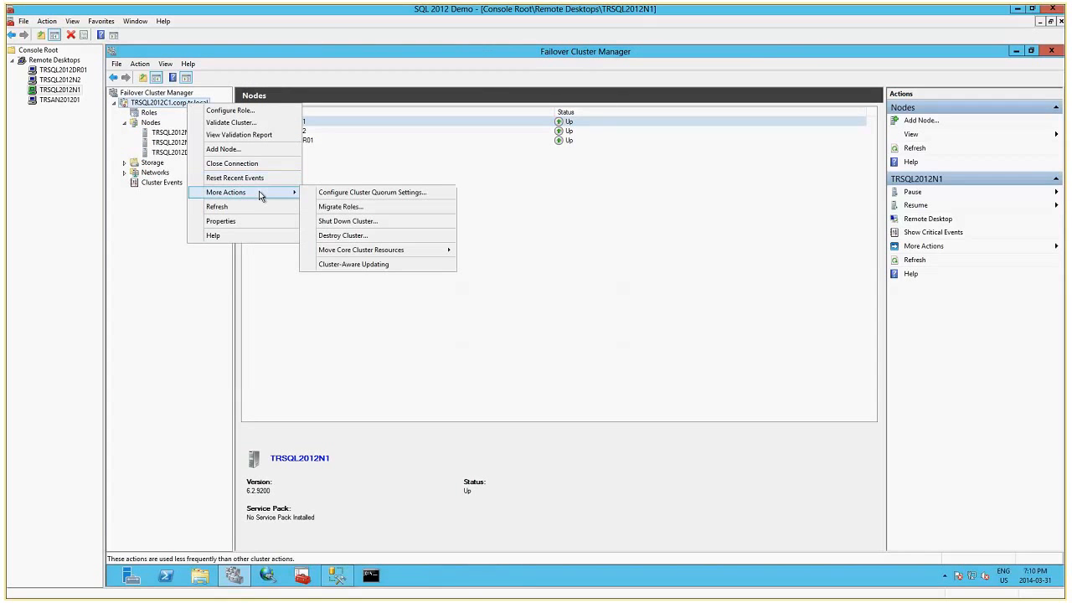
left_click(365, 196)
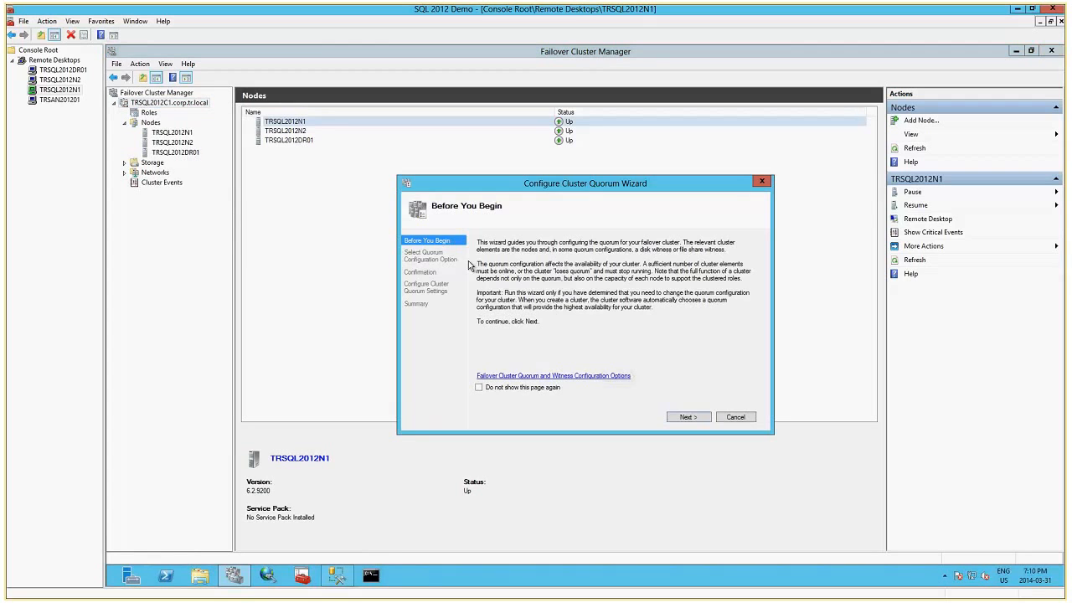
left_click(685, 417)
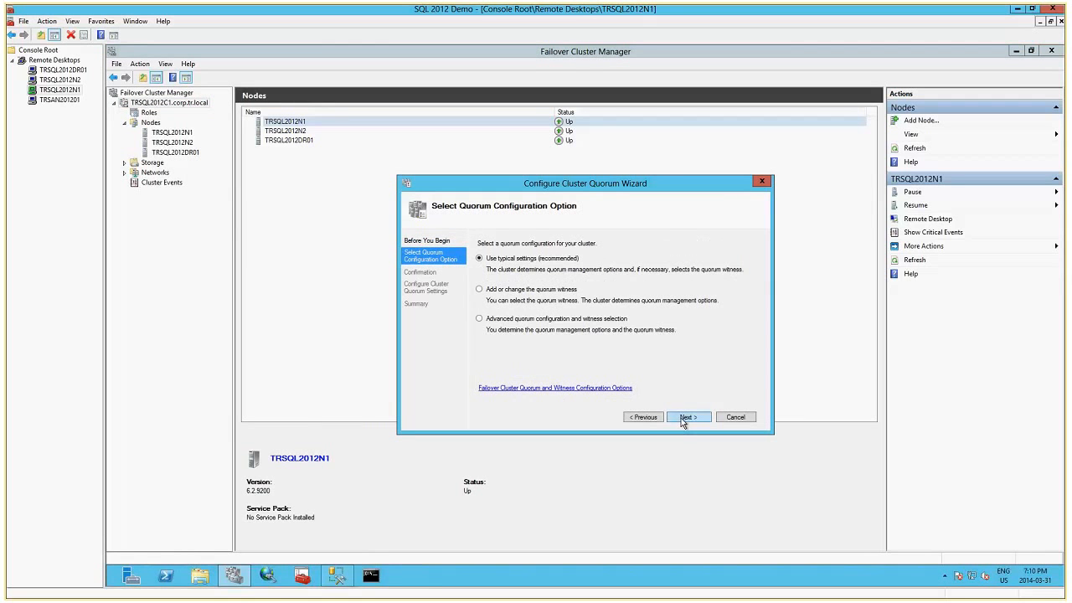
left_click(504, 293)
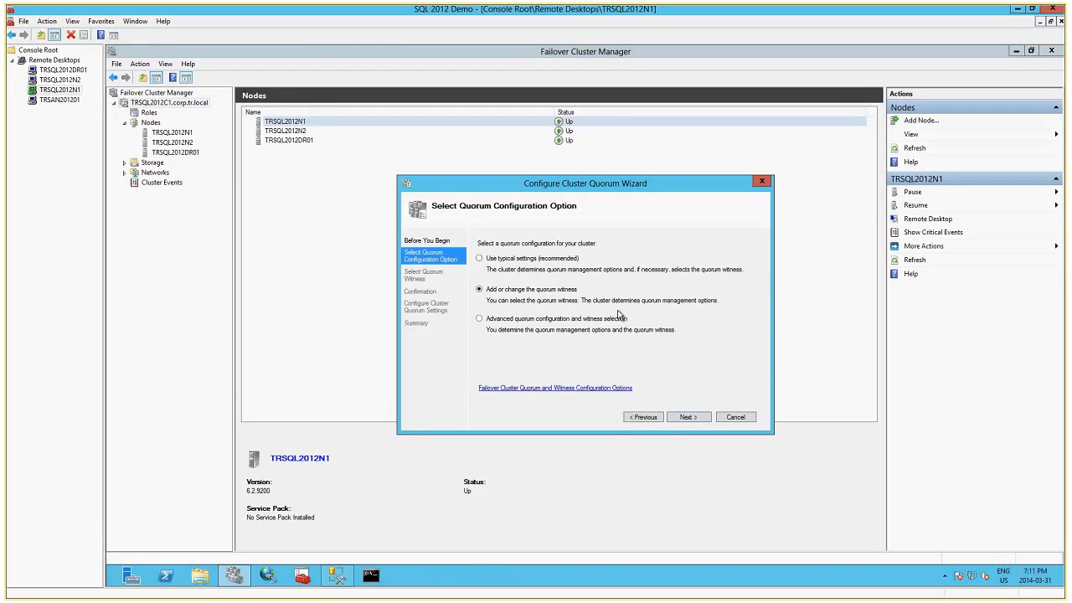
left_click(692, 417)
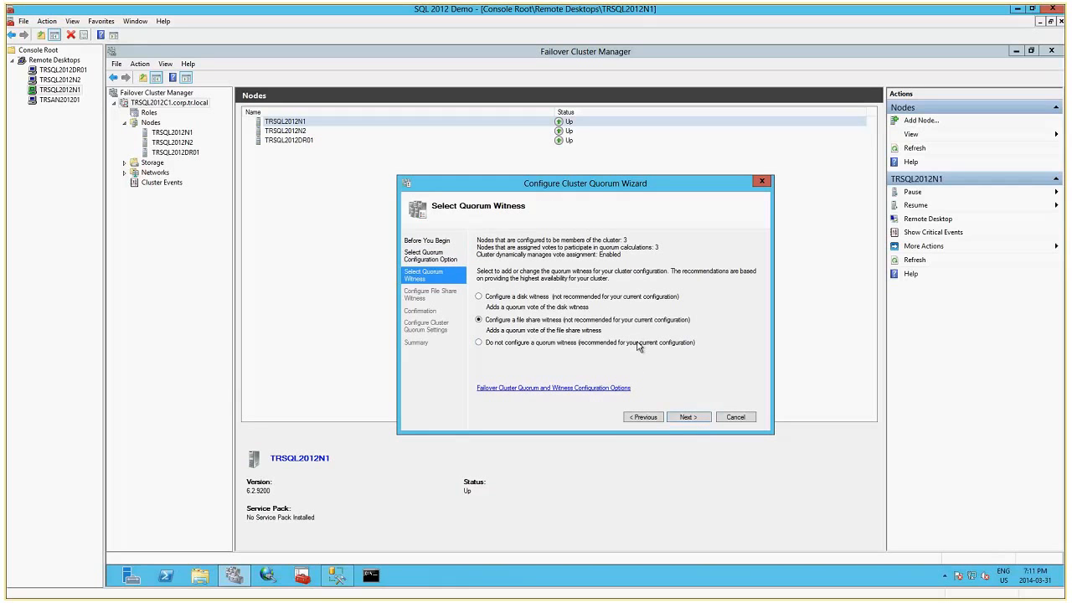
Configure \\TRSAN201201\SQLWitness as the file share witness, finish the quorum wizard, and close Failover Cluster Manager.
left_click(685, 418)
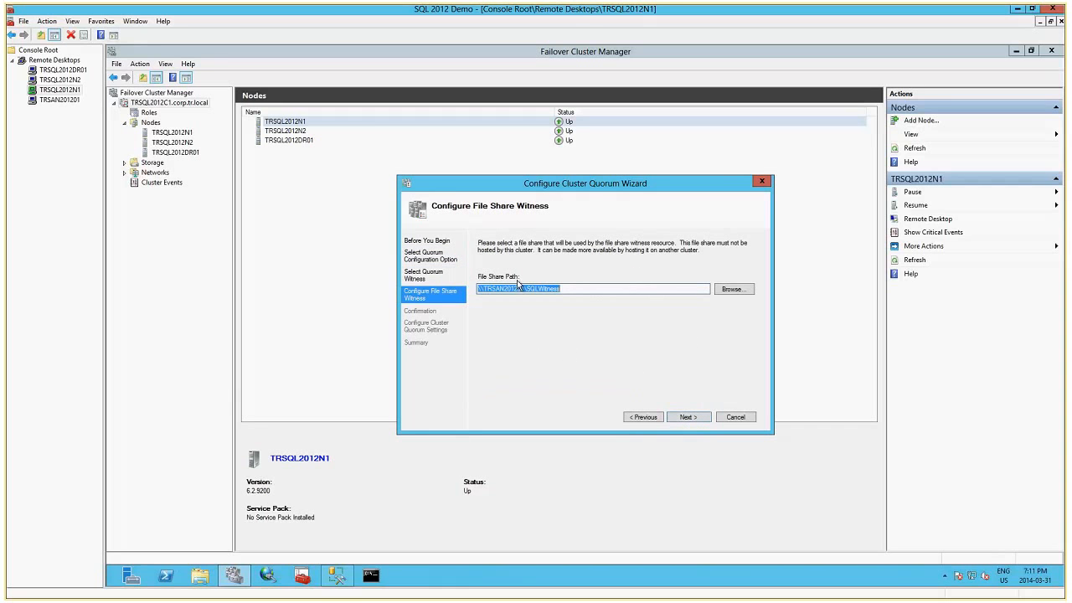
left_click(686, 417)
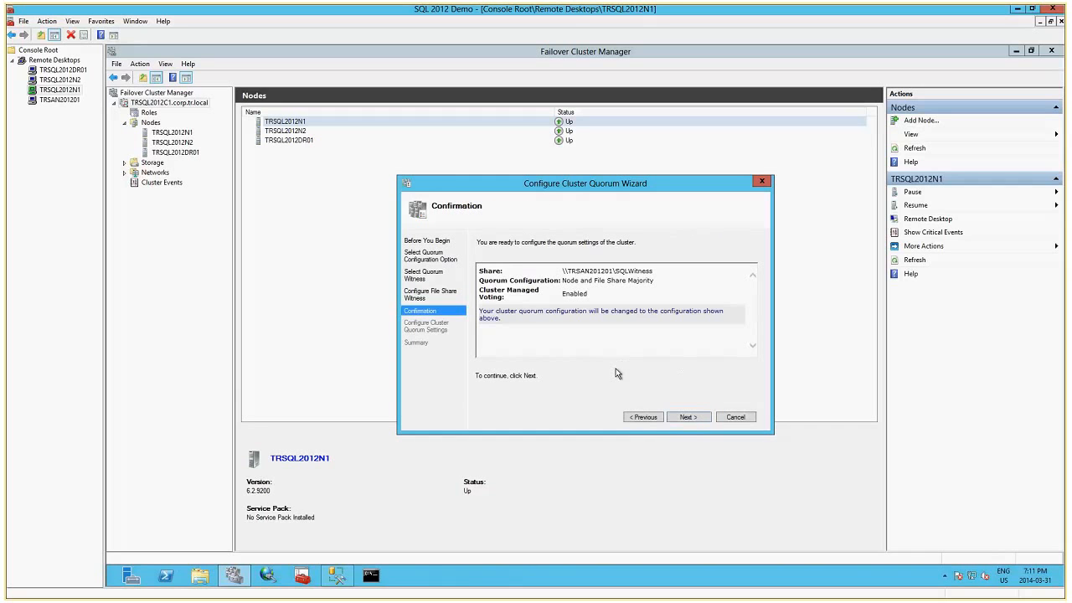
left_click(686, 417)
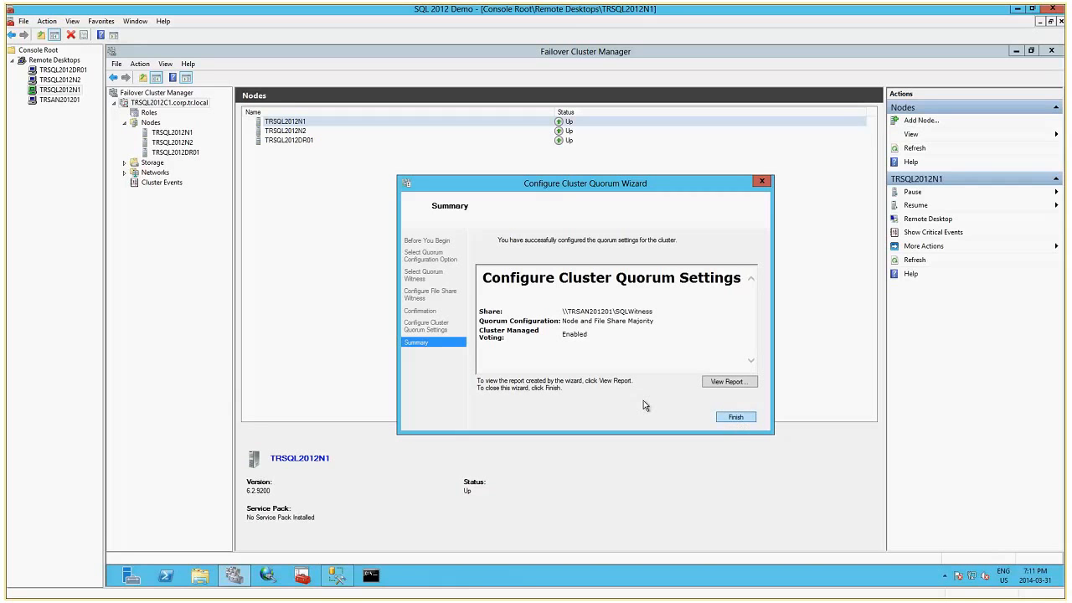
left_click(735, 416)
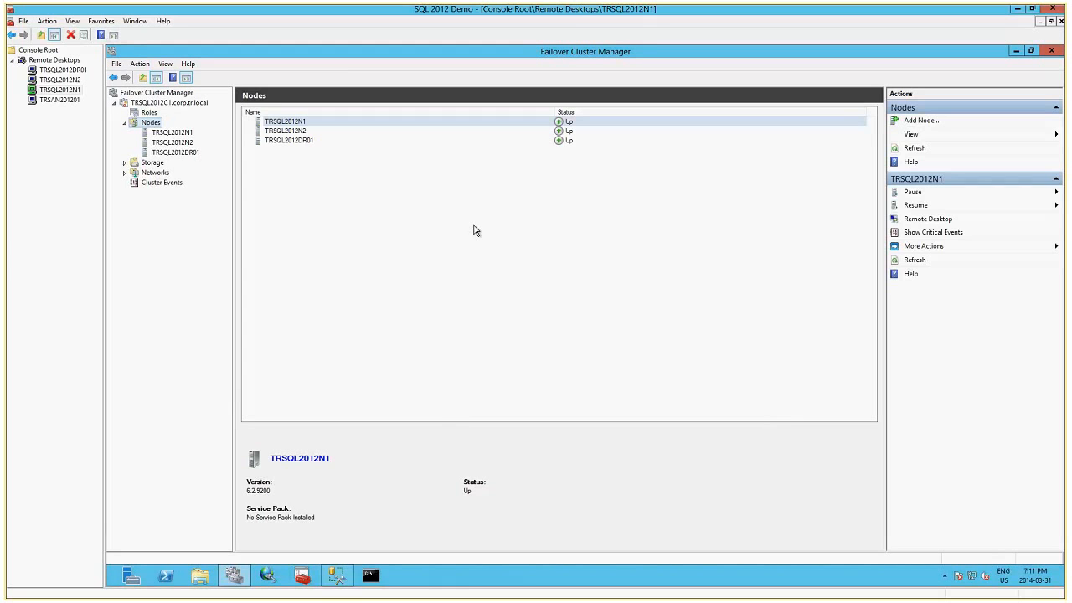
left_click(1051, 52)
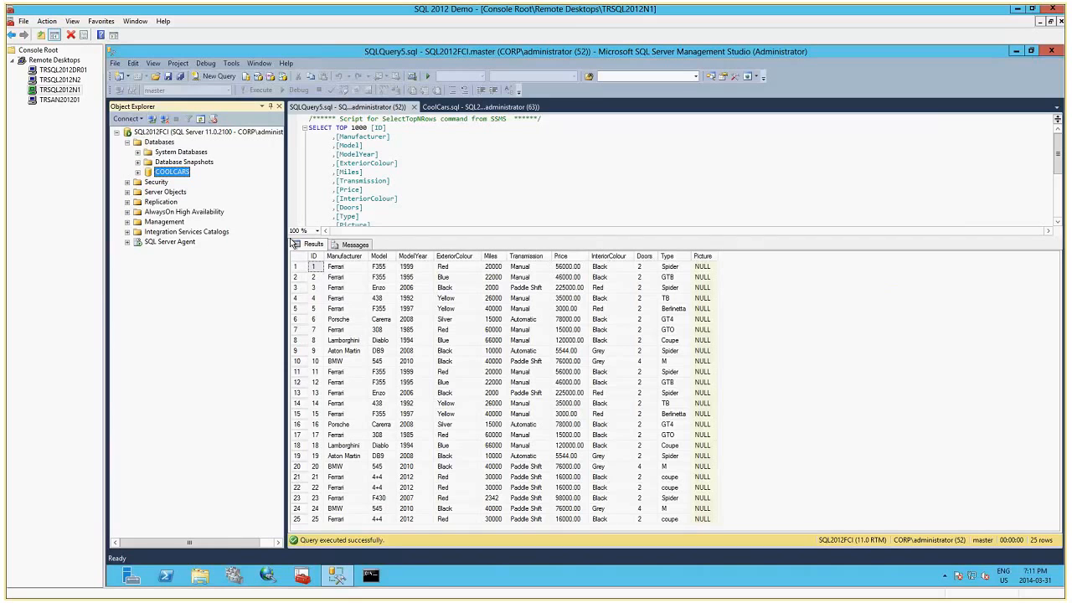
Expand the AlwaysOn High Availability folder of SQL2012FCI in Object Explorer.
left_click(128, 212)
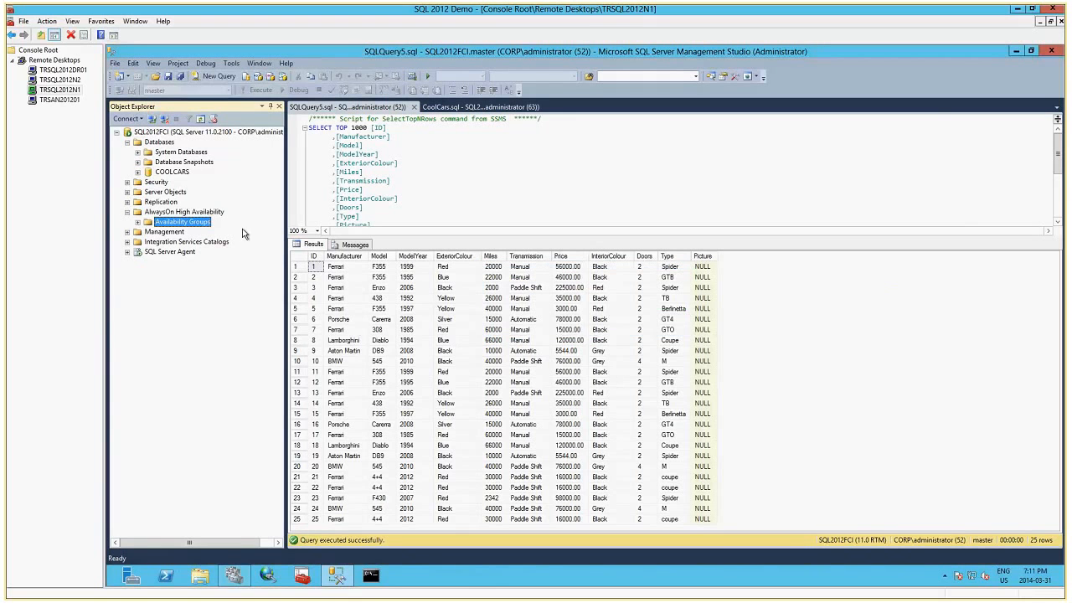
right_click(191, 225)
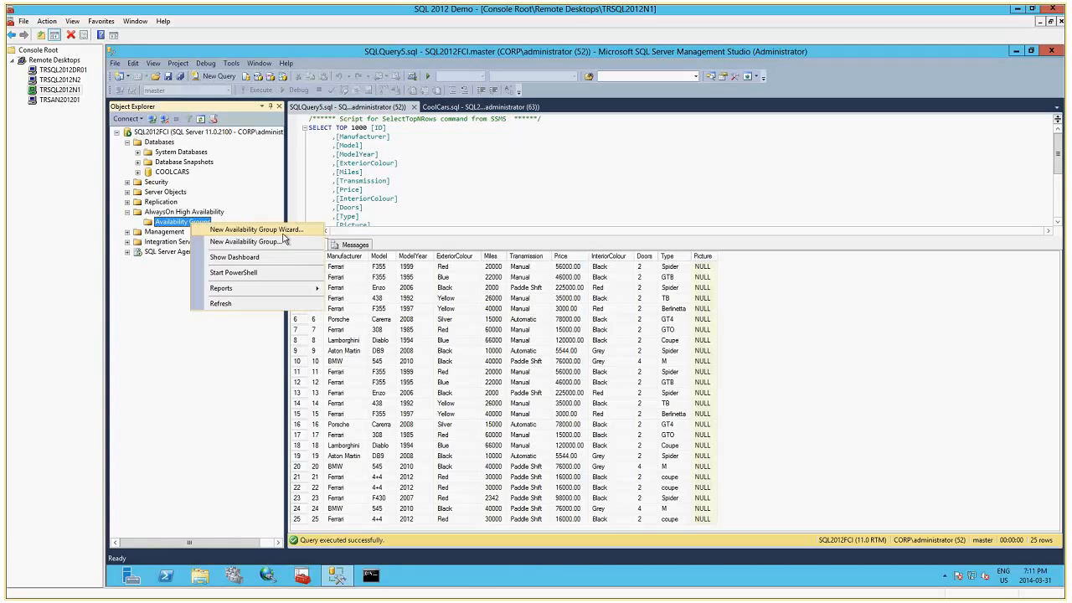
left_click(257, 233)
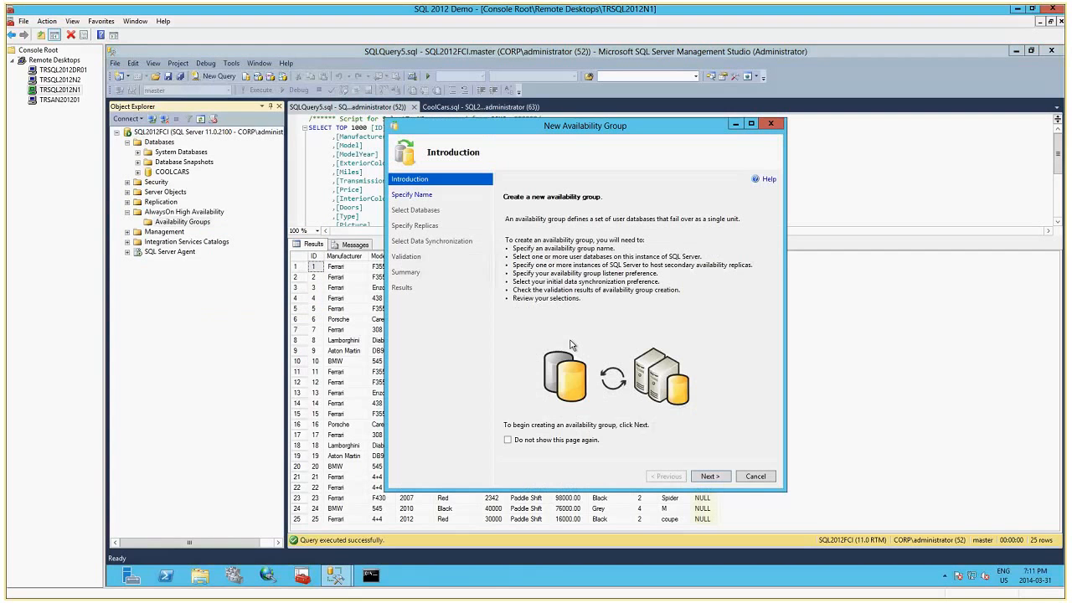
left_click(711, 477)
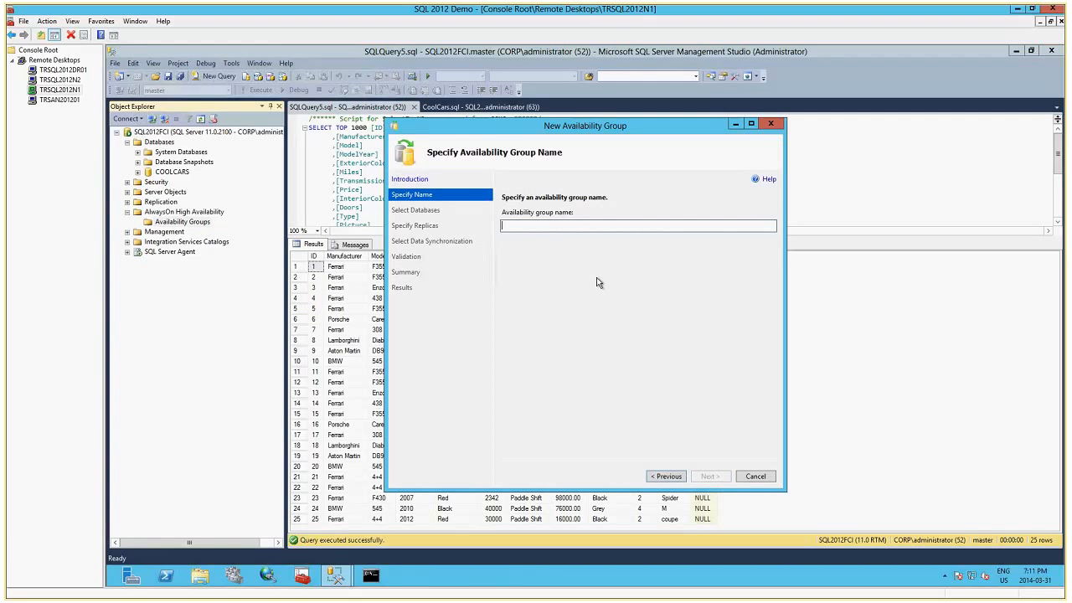
type("Cool")
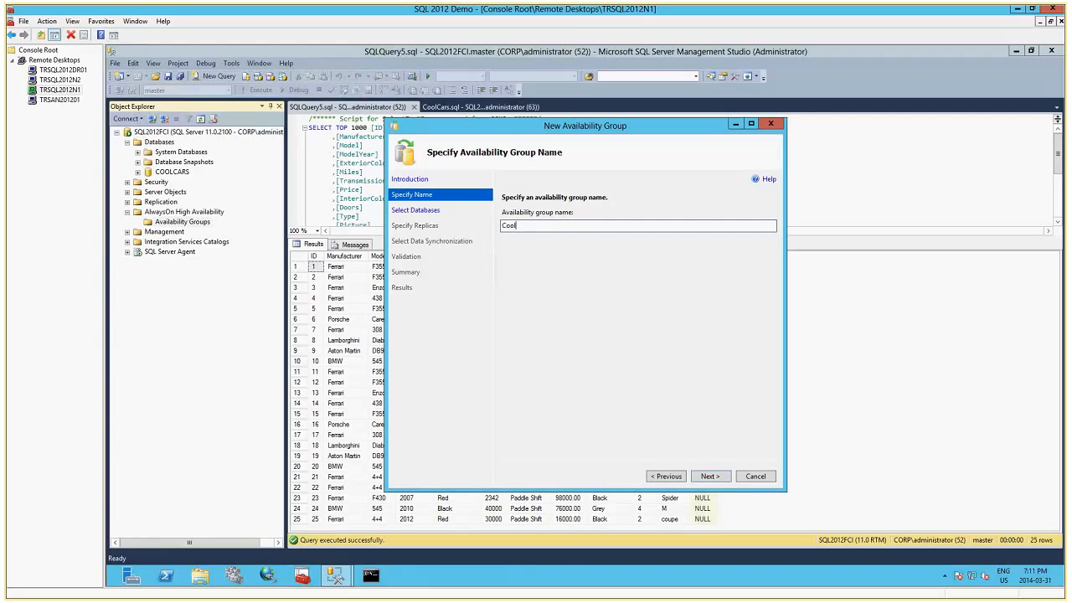
type("CarsAG")
left_click(710, 477)
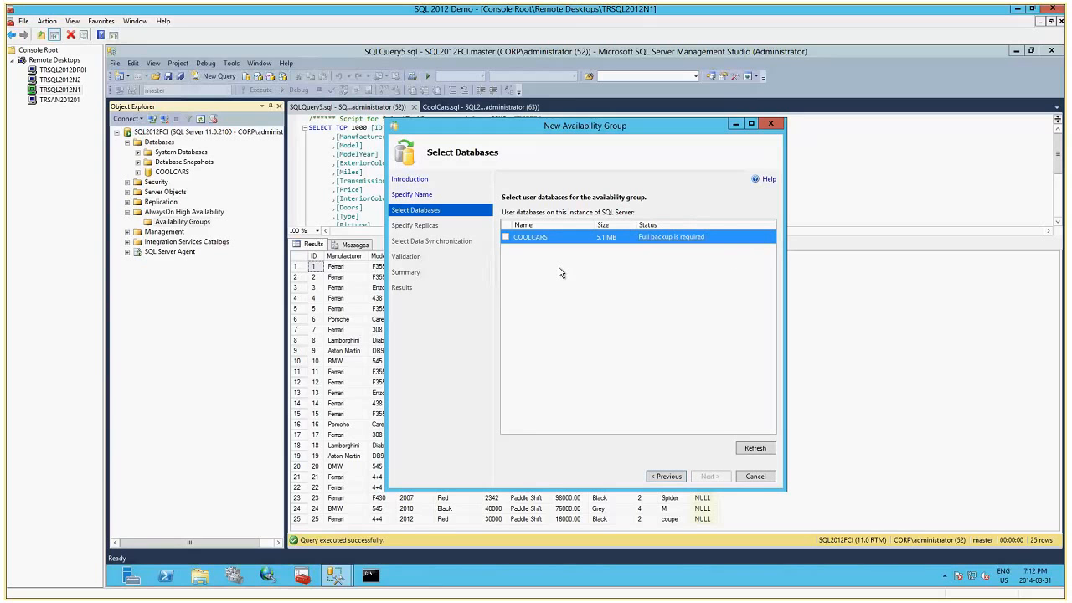
left_click(755, 476)
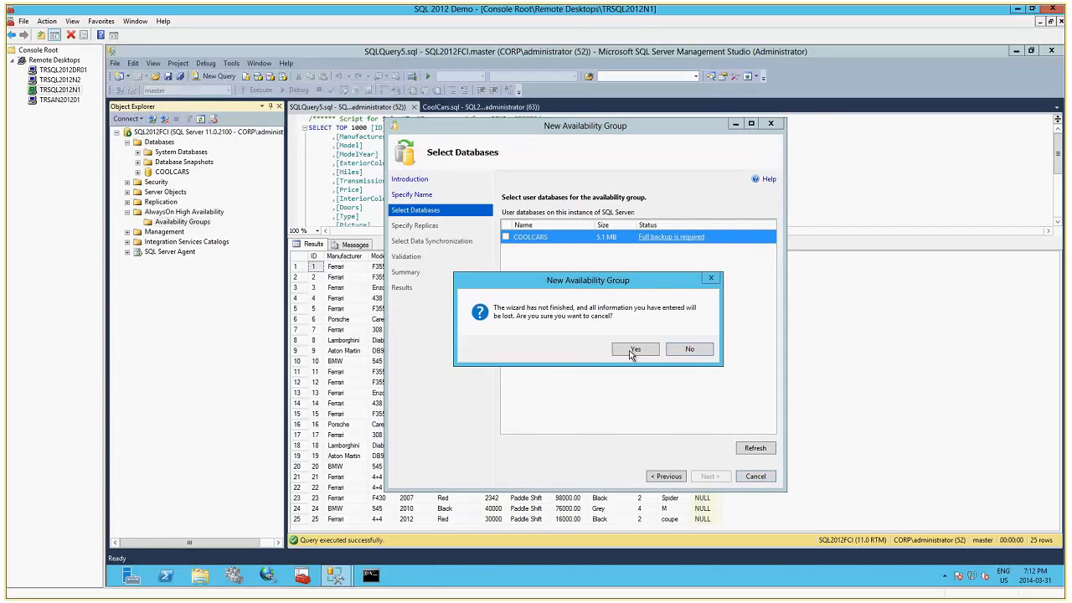
left_click(633, 350)
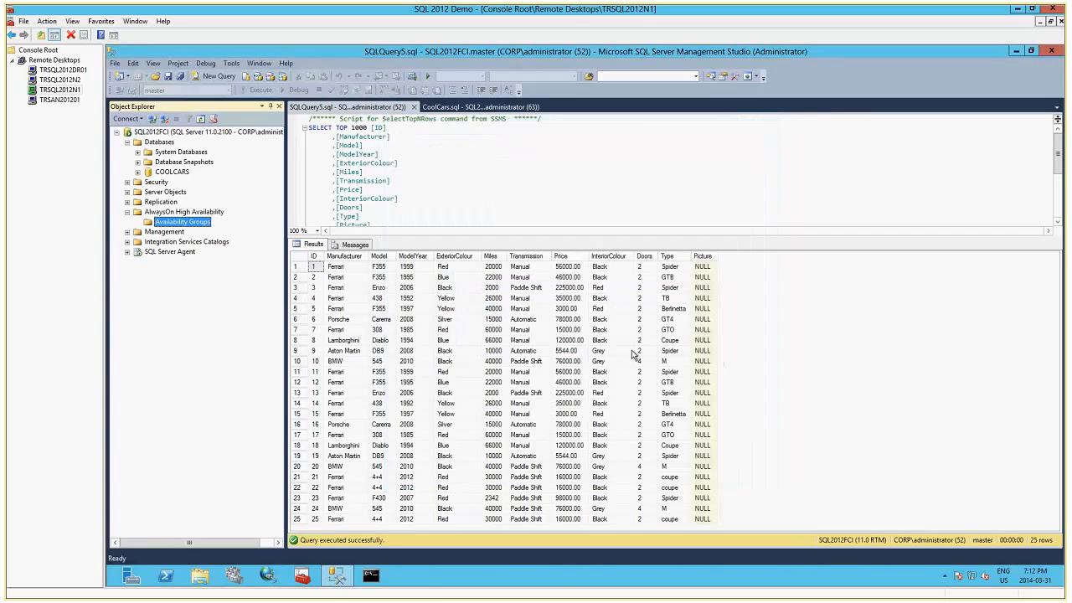
Start a database backup of COOLCARS and remove its default disk destination.
right_click(175, 173)
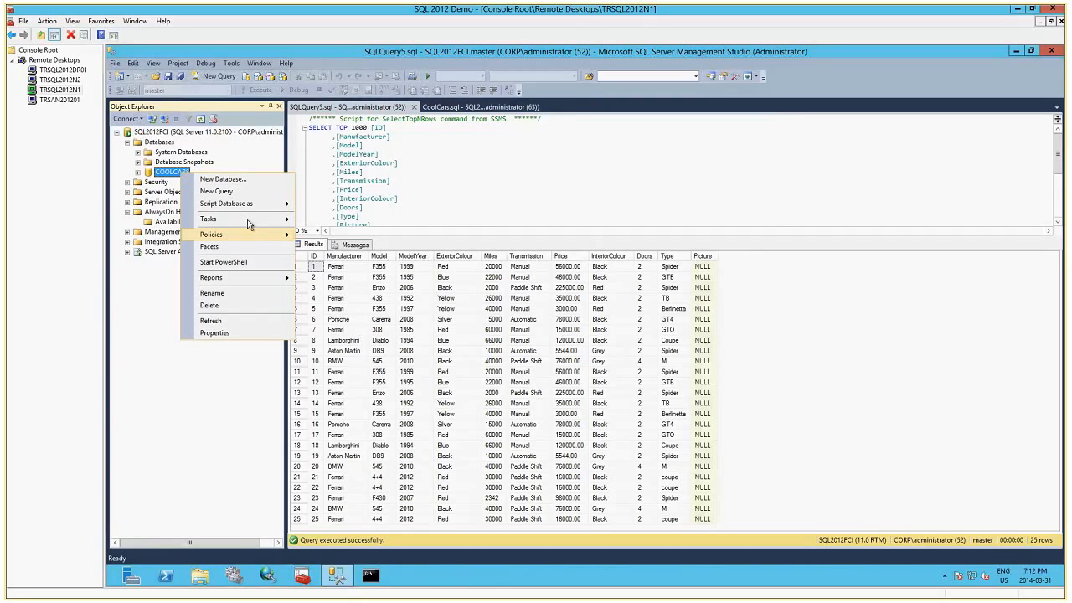
mouse_move(247, 219)
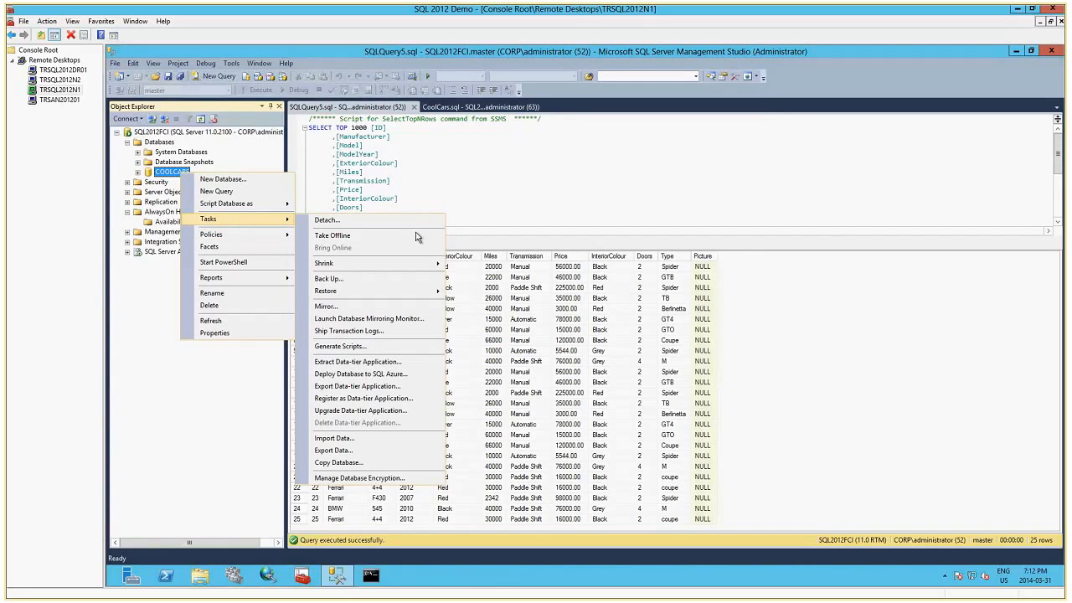
left_click(371, 278)
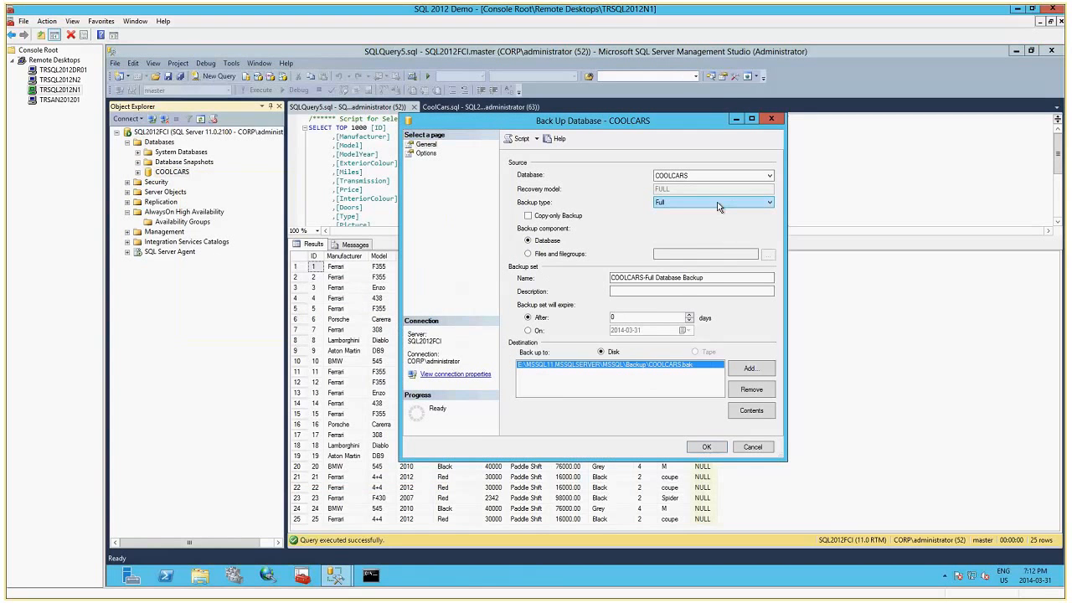
left_click(756, 392)
Add \\TRSAN201201\SQLBackup\CoolCars.bak as the backup destination and run the full backup of COOLCARS.
left_click(750, 370)
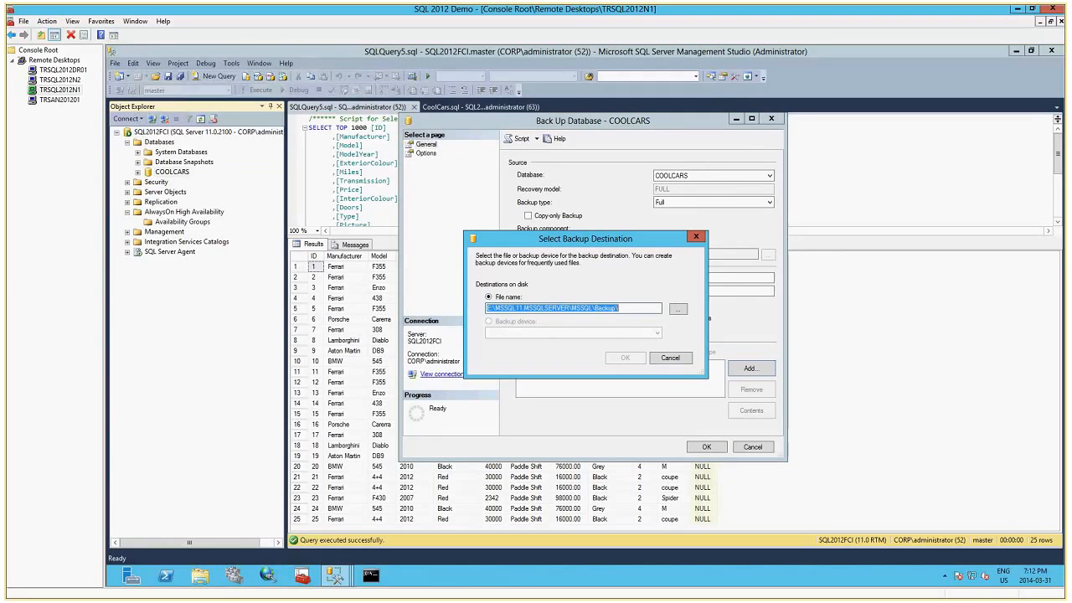
type("\\TR")
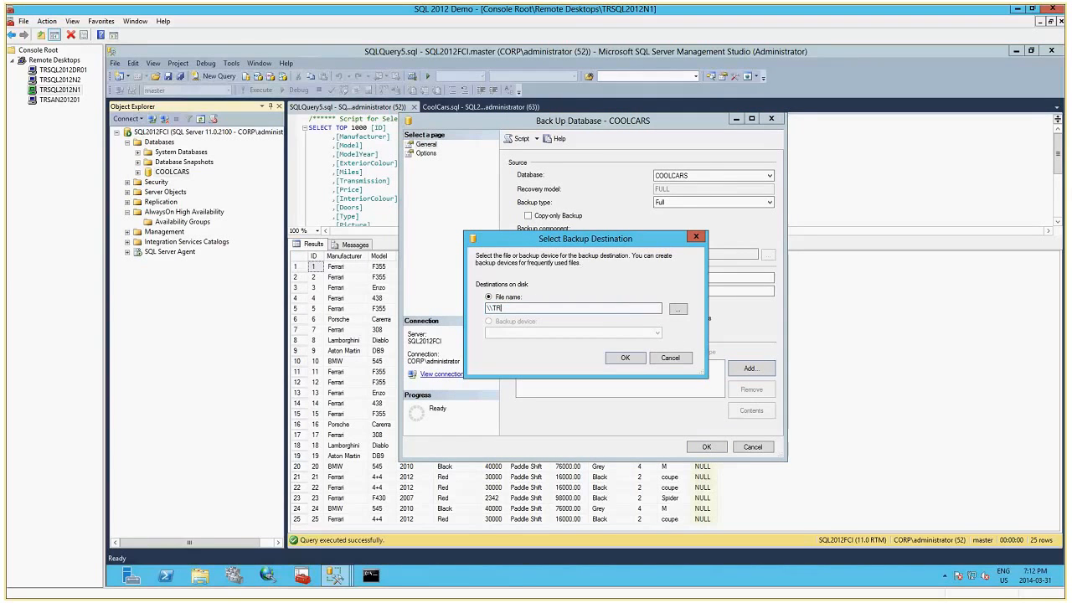
type("SAN201201\\")
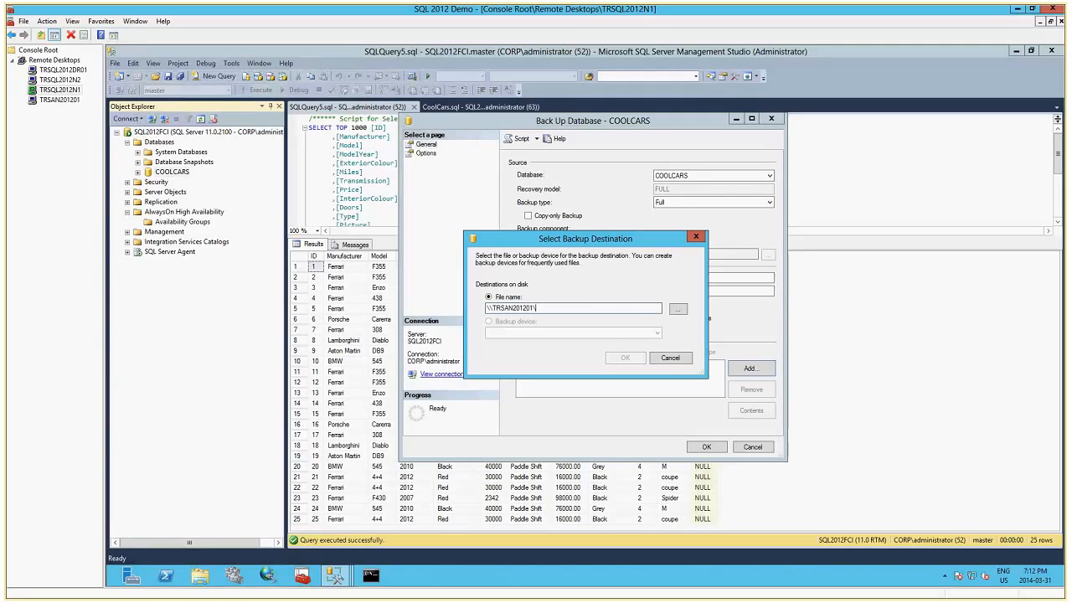
type("SQLBackup")
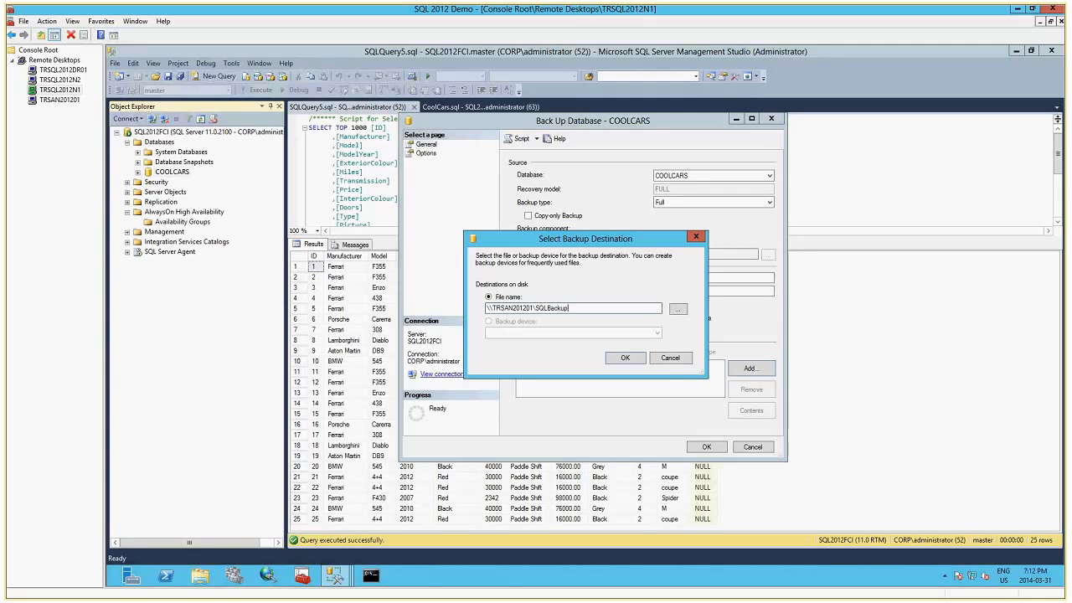
left_click(624, 358)
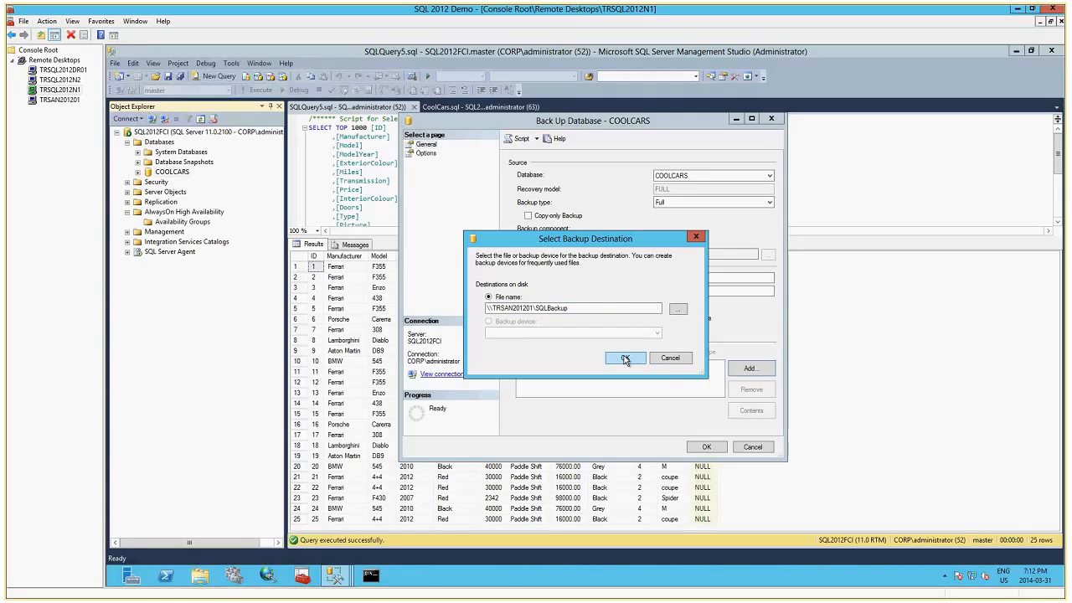
left_click(722, 325)
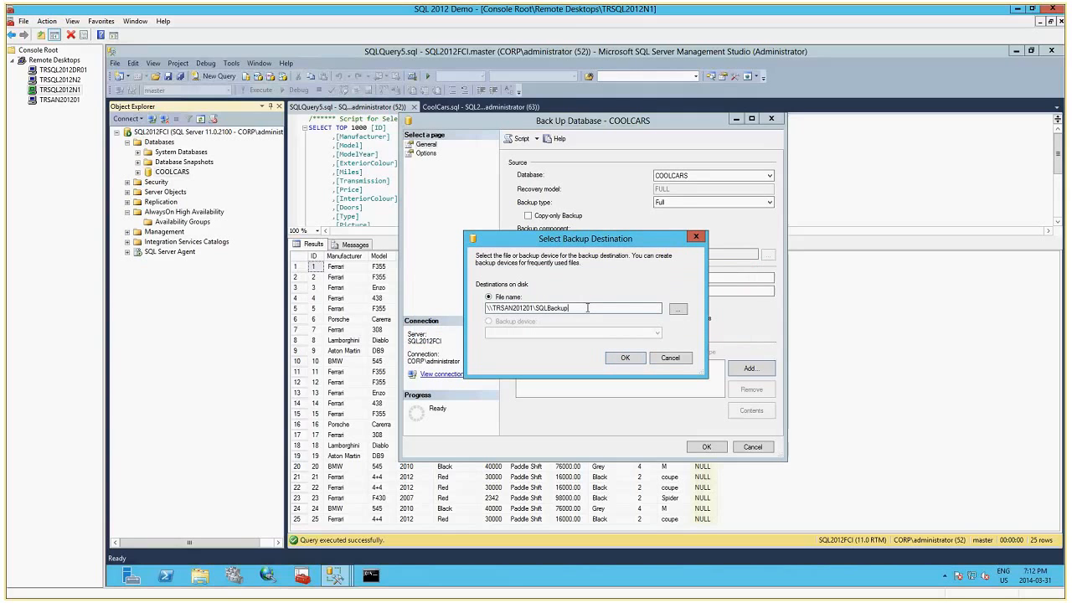
type("\\CoolCars.bak")
left_click(620, 357)
left_click(706, 446)
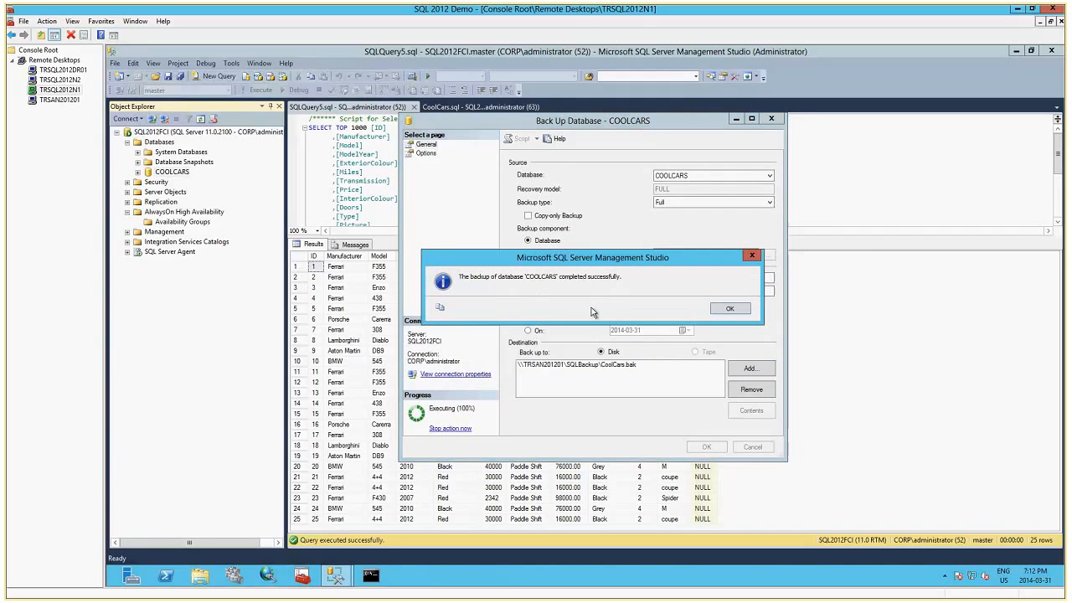
left_click(729, 308)
Check the SQLBackup folder on TRSAN201201 for the backup file and return to the TRSQL2012N1 session.
left_click(61, 99)
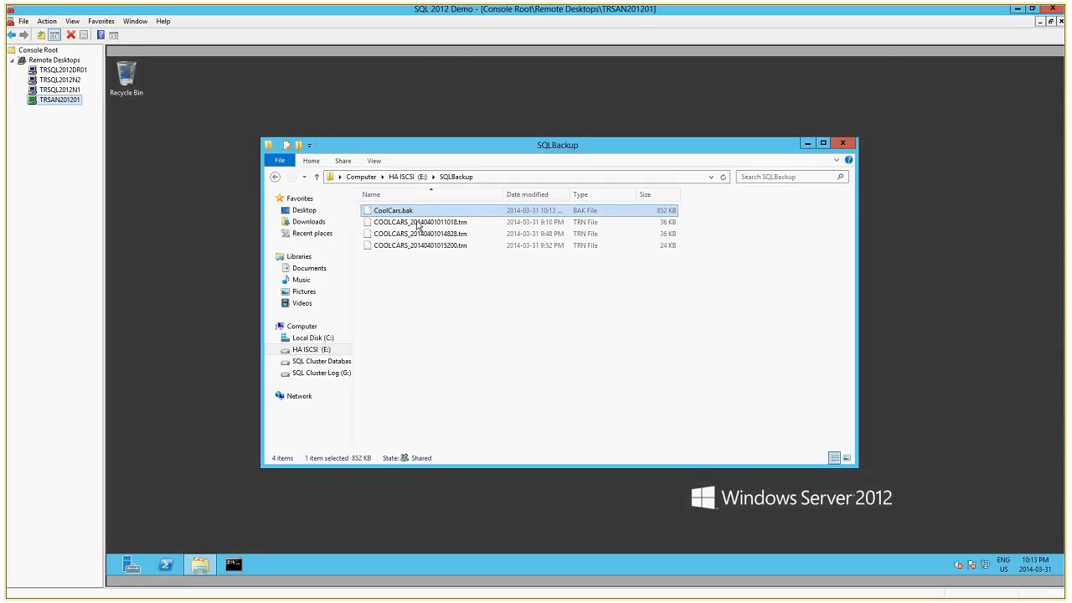
left_click(66, 91)
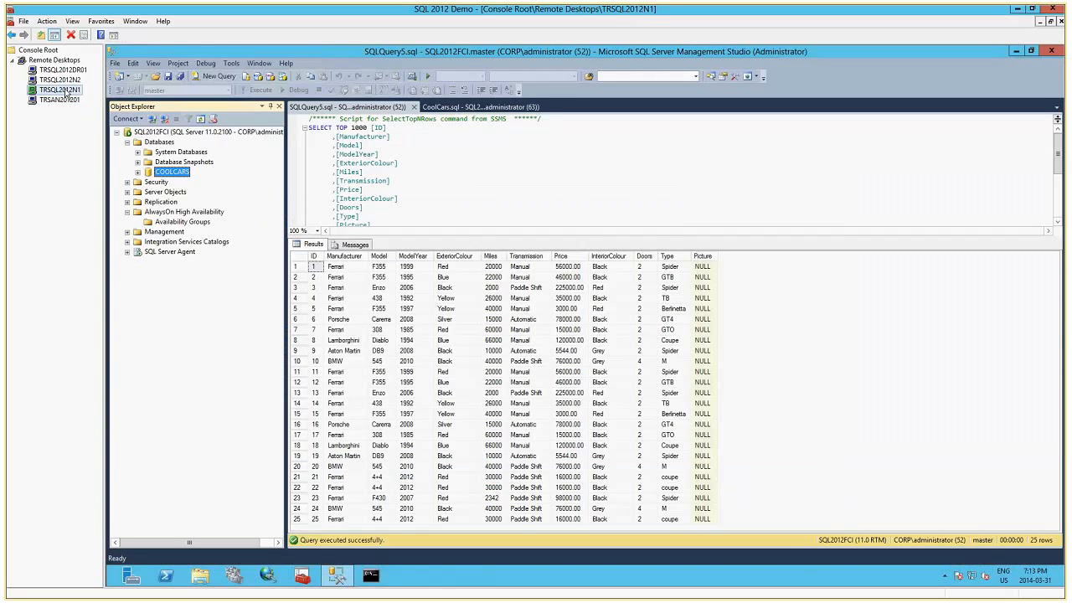
With the New Availability Group Wizard, start a group named CoolCarsAG that contains the COOLCARS database.
right_click(195, 222)
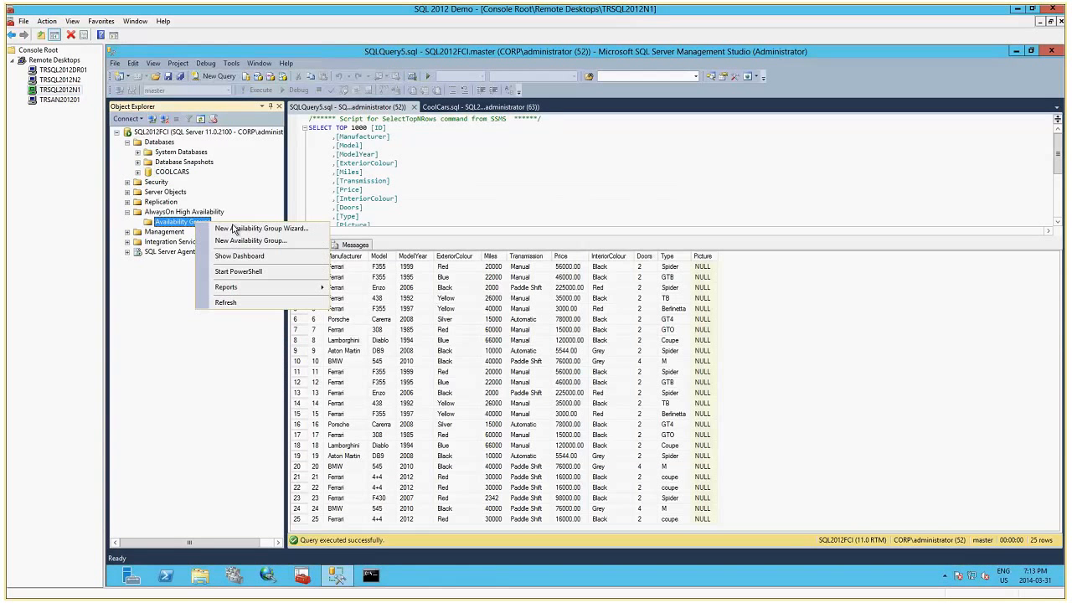
left_click(241, 230)
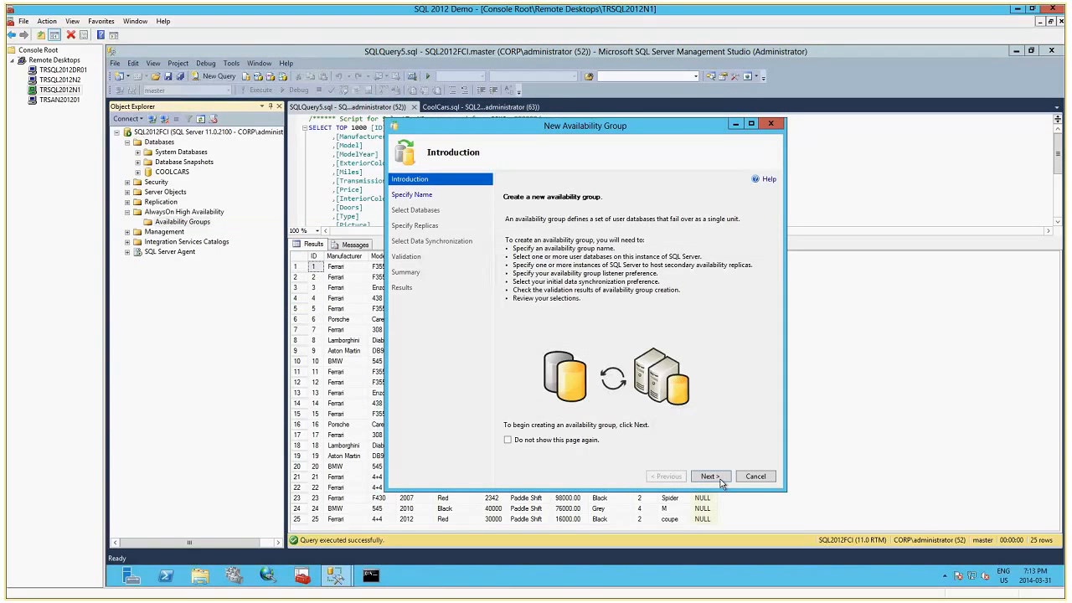
left_click(709, 475)
type("CoolCarsAG")
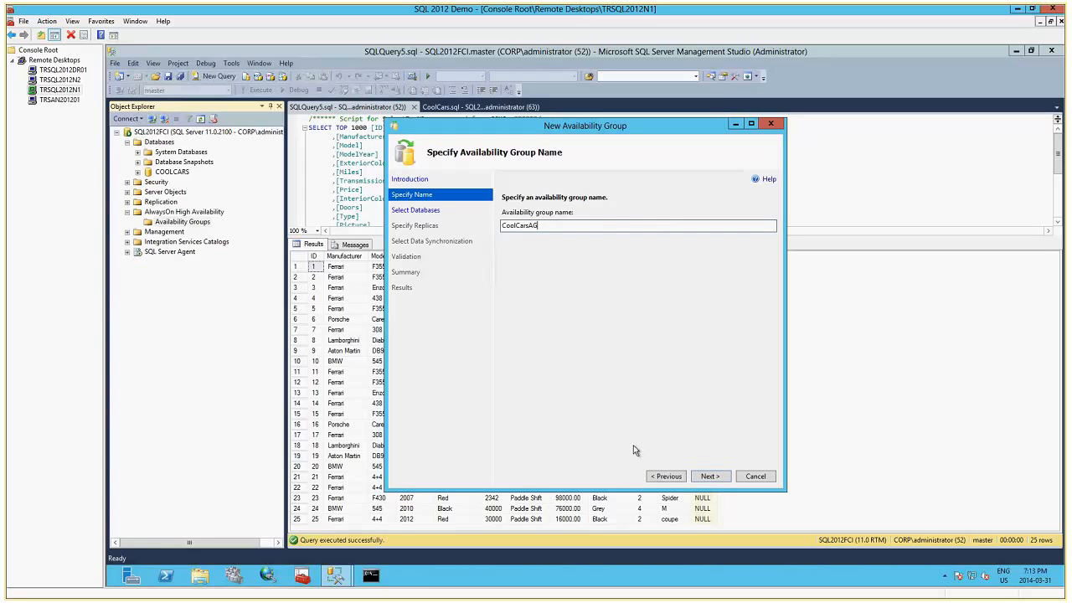
left_click(708, 475)
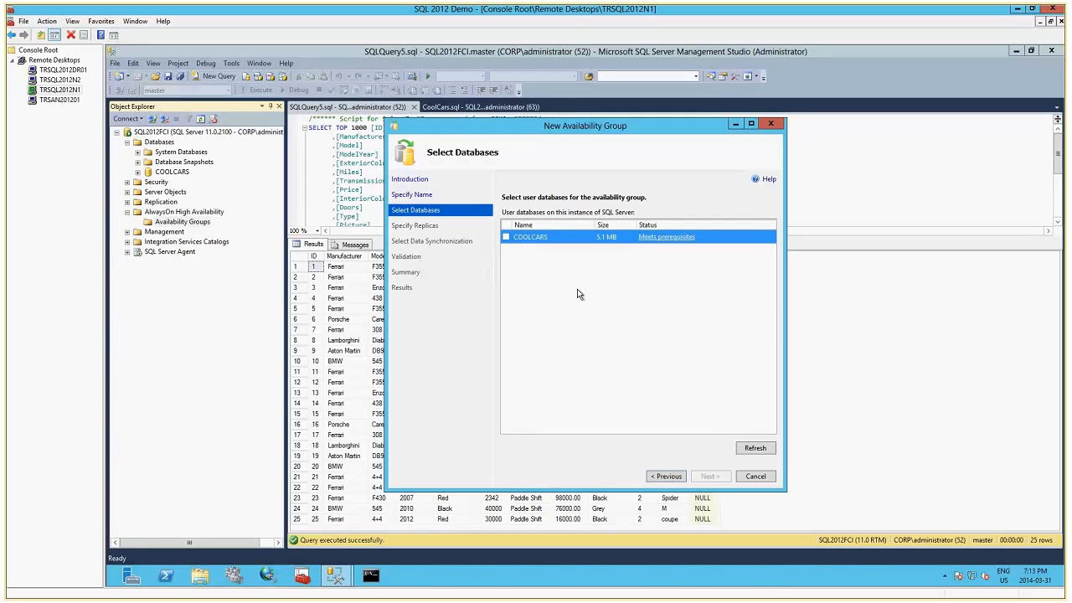
key("space")
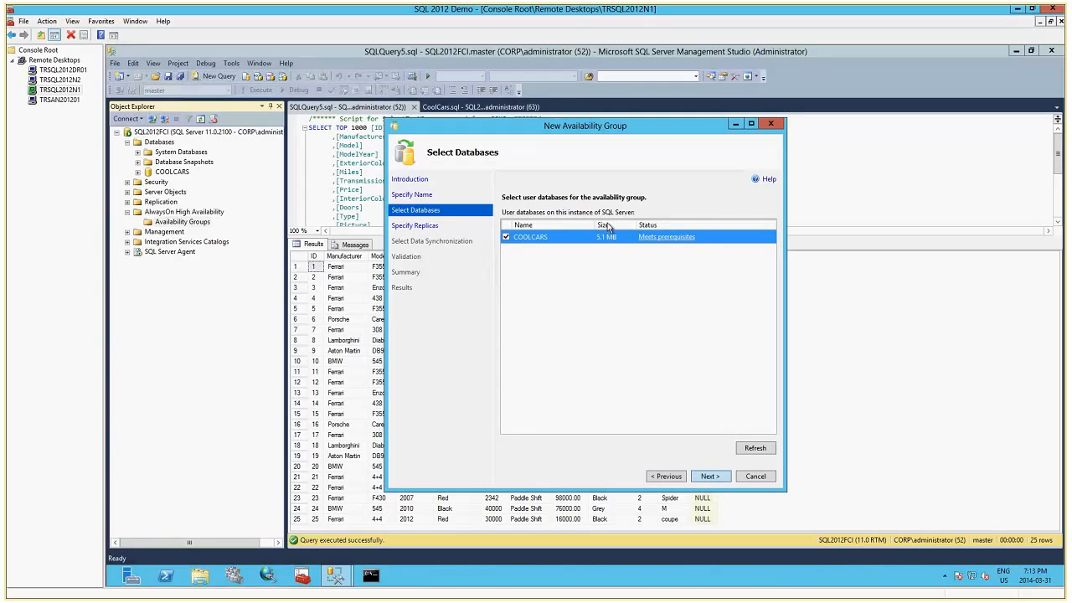
key("Return")
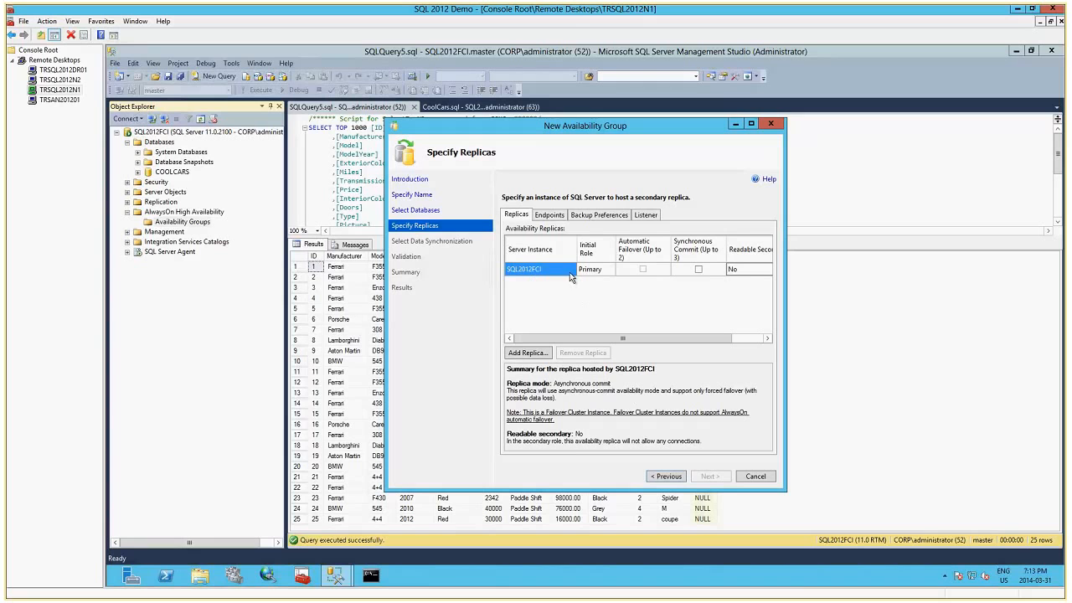
Add TRSQL2012DR01 as a secondary replica of the availability group.
left_click(529, 353)
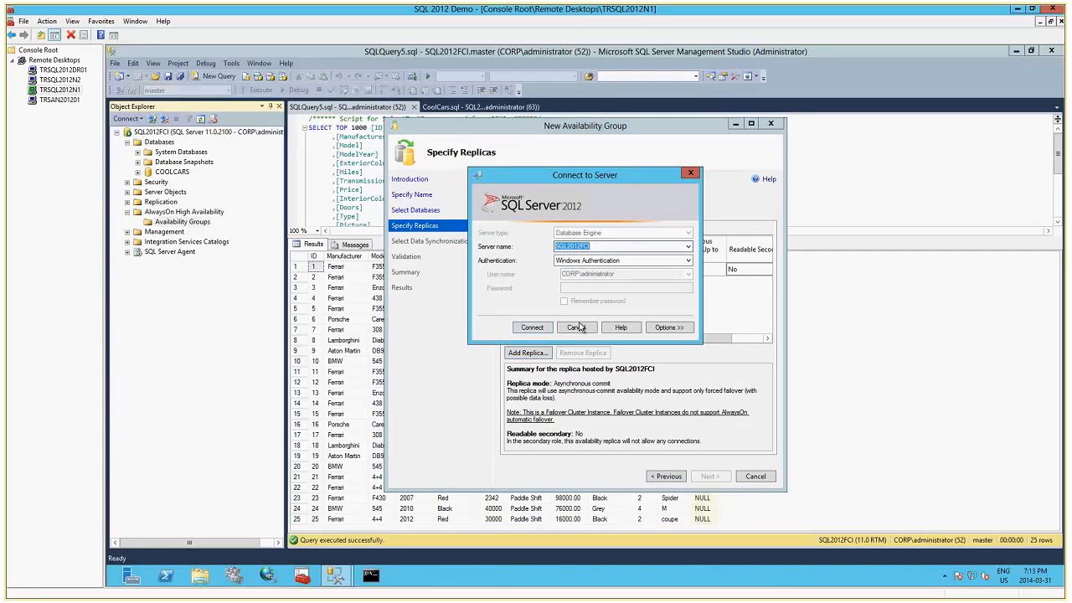
left_click(688, 248)
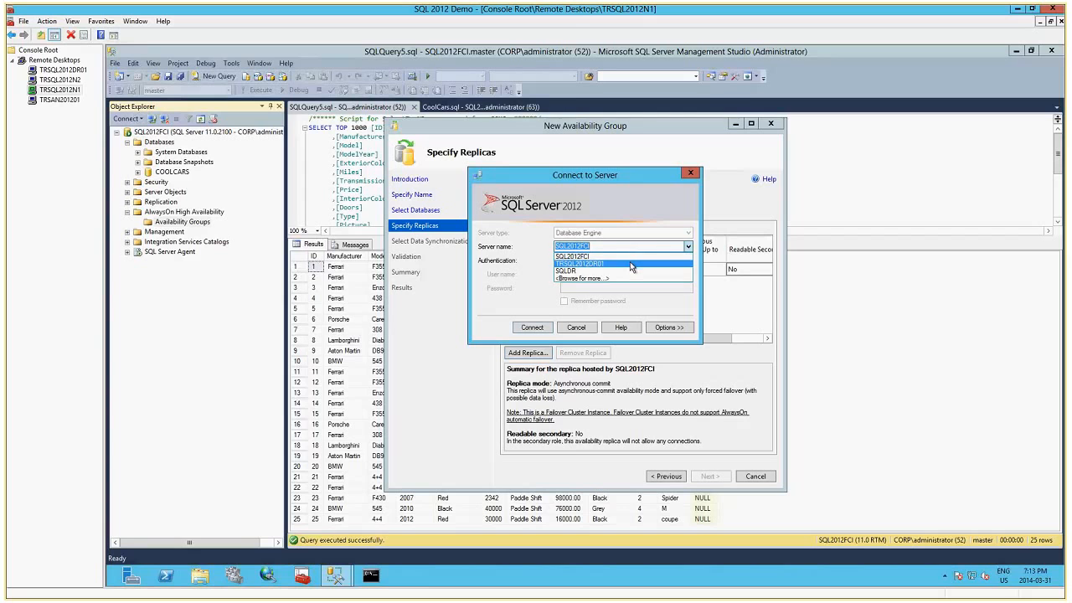
left_click(630, 263)
left_click(532, 327)
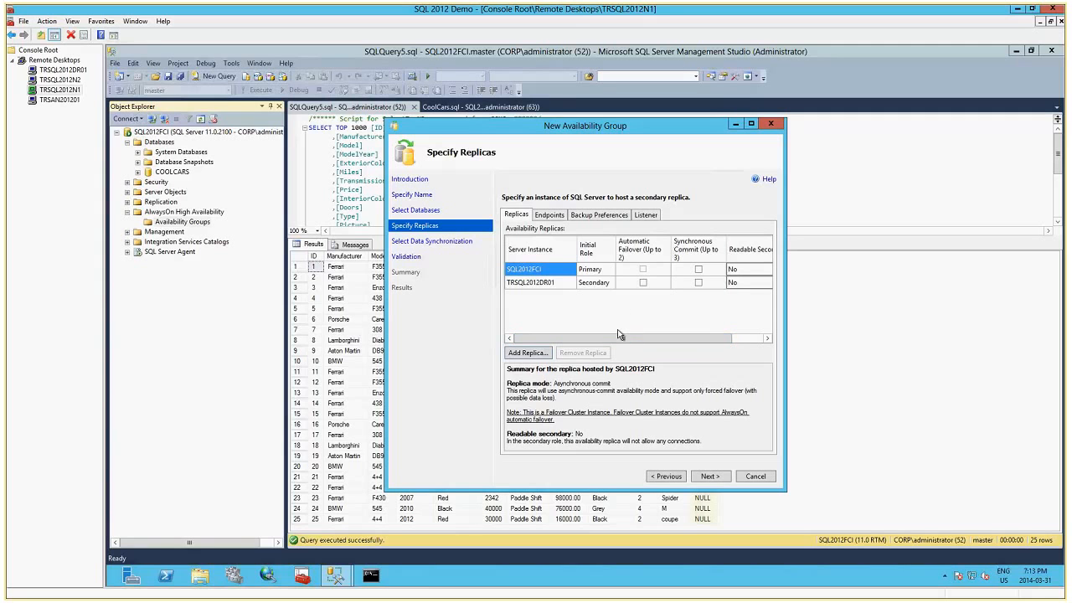
Set Readable Secondary to Yes for the TRSQL2012DR01 replica.
left_click_drag(619, 338, 687, 333)
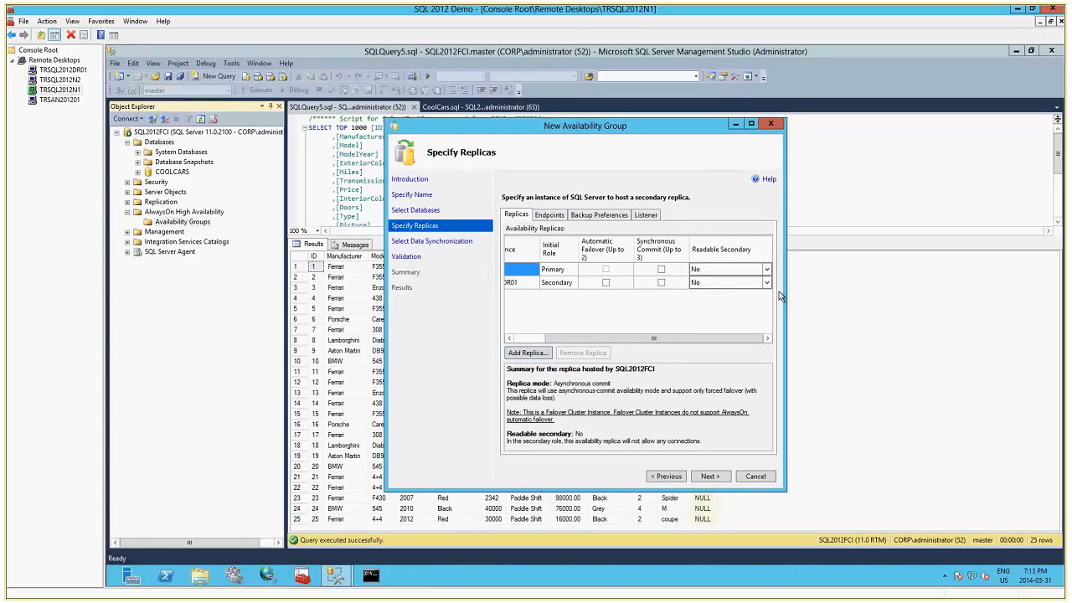
left_click(766, 282)
left_click(718, 304)
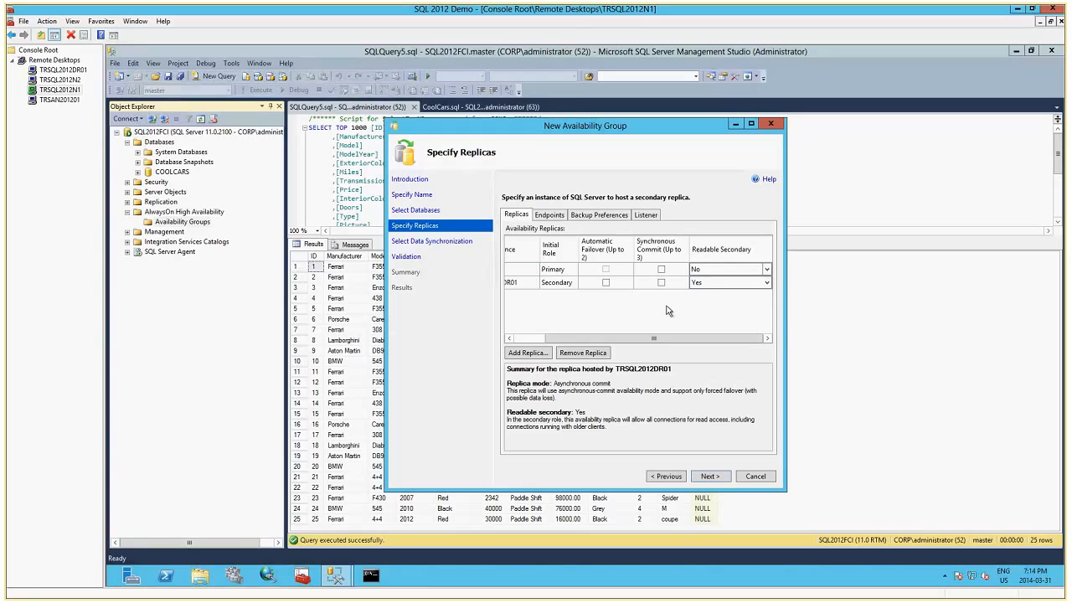
left_click_drag(659, 338, 598, 337)
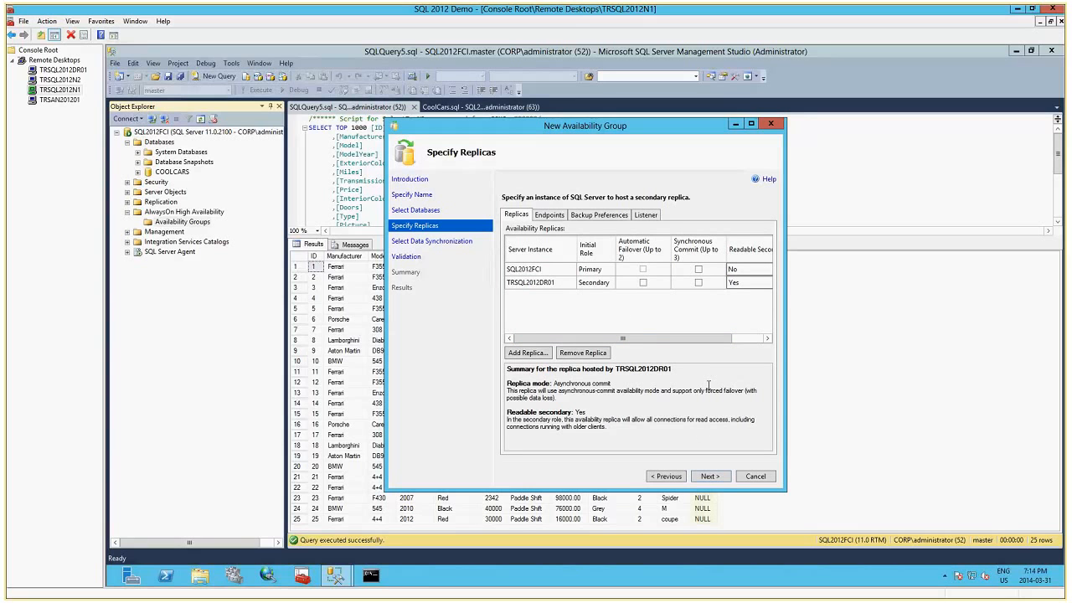
Review the availability group's backup preferences and listener settings, and return to the replica list.
left_click(611, 216)
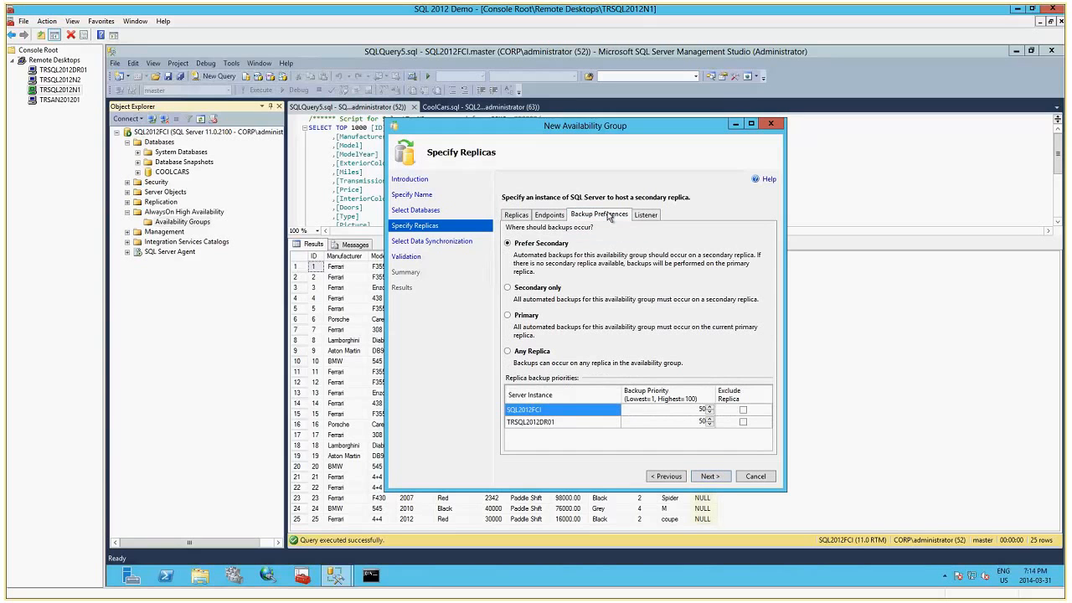
left_click(642, 218)
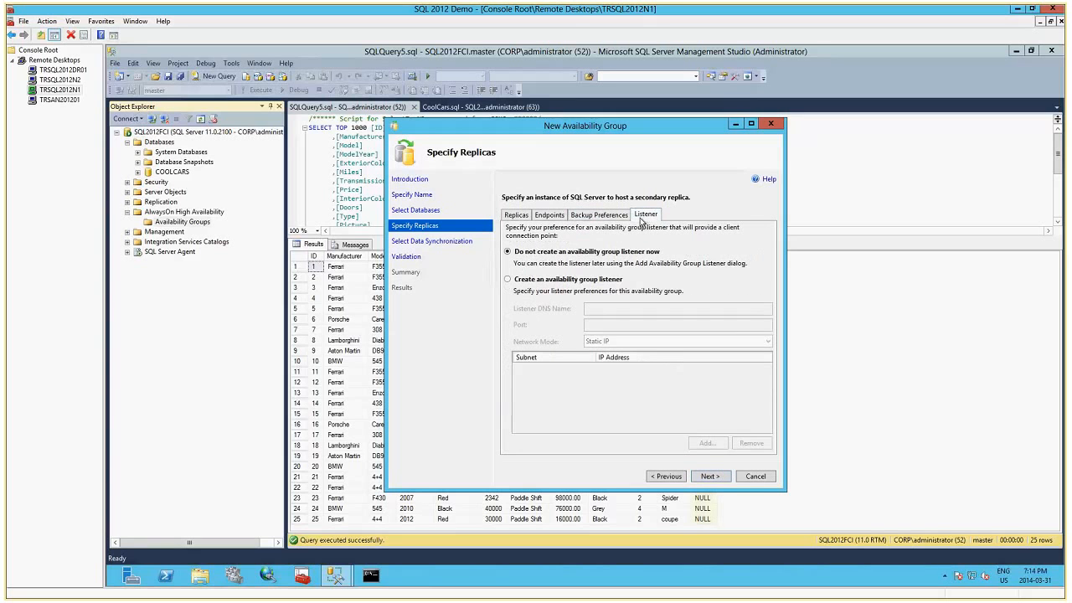
left_click(516, 215)
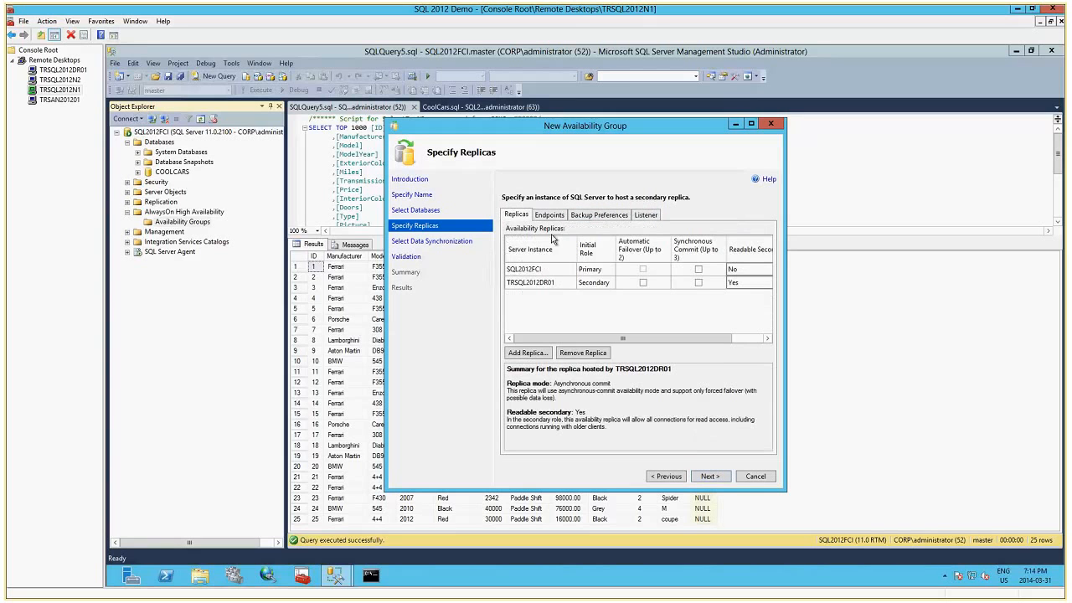
Accept the replicas and full data synchronization through \\TRSAN201201\SQLBackup, and run the availability group validation.
left_click(711, 477)
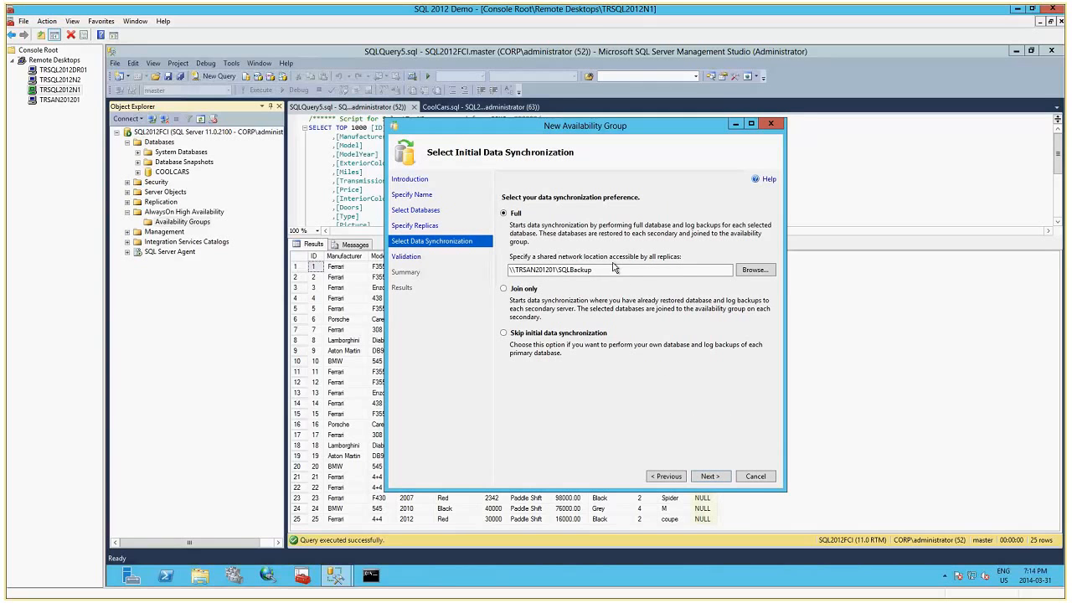
left_click(709, 476)
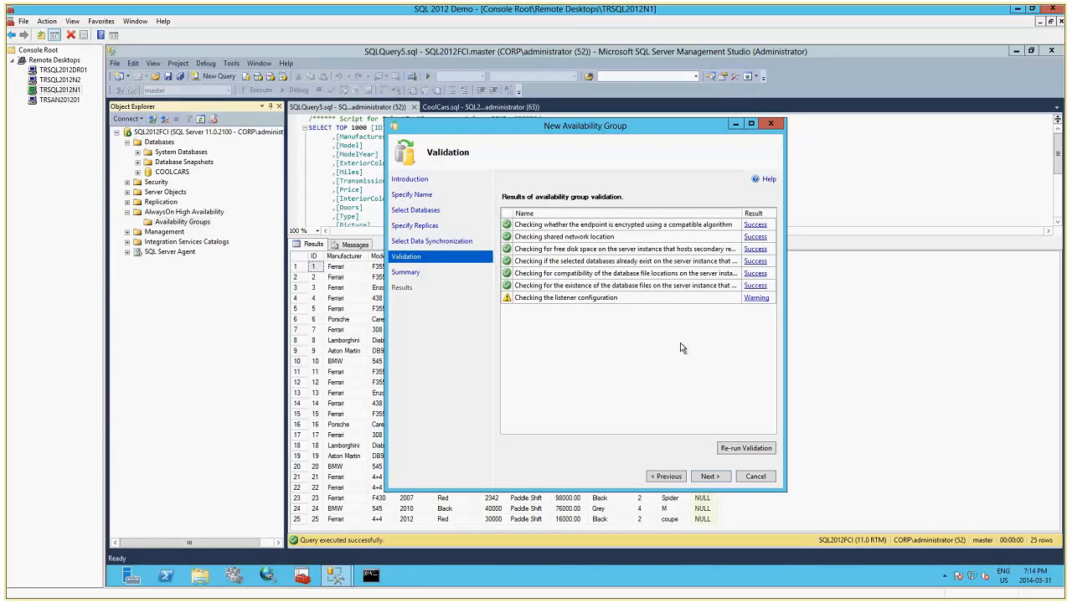
Accept the validation results, review the wizard summary, and create the CoolCarsAG availability group.
left_click(708, 476)
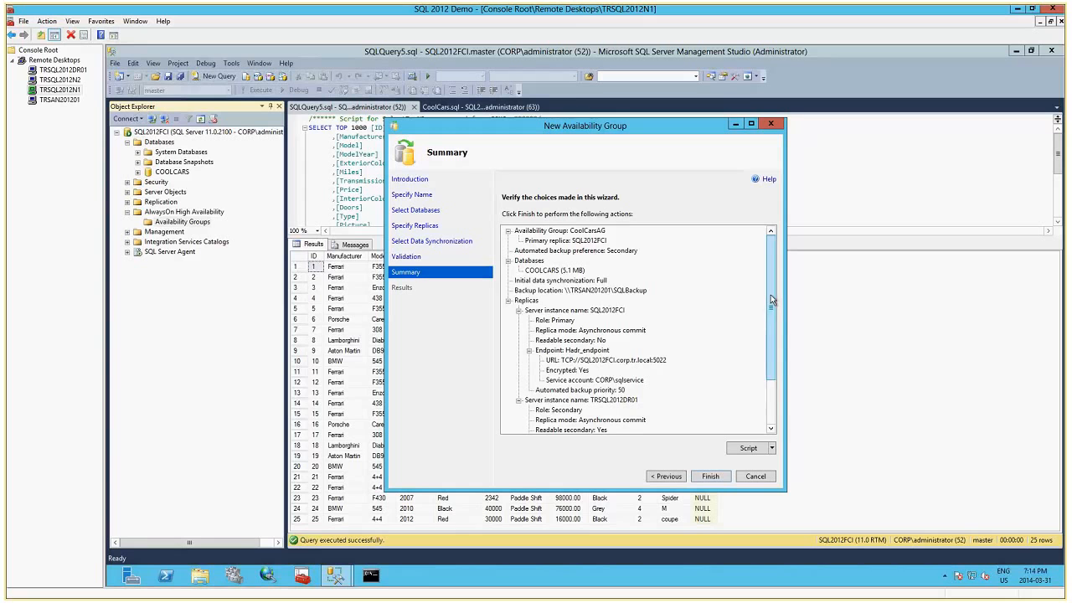
scroll(771, 318, "down", 1)
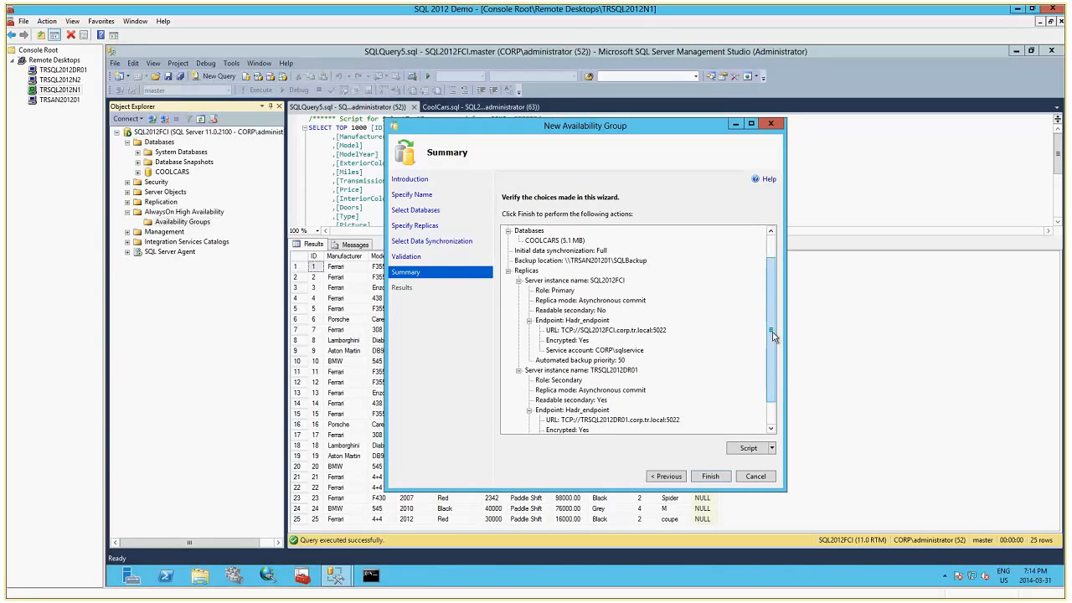
scroll(770, 347, "down", 1)
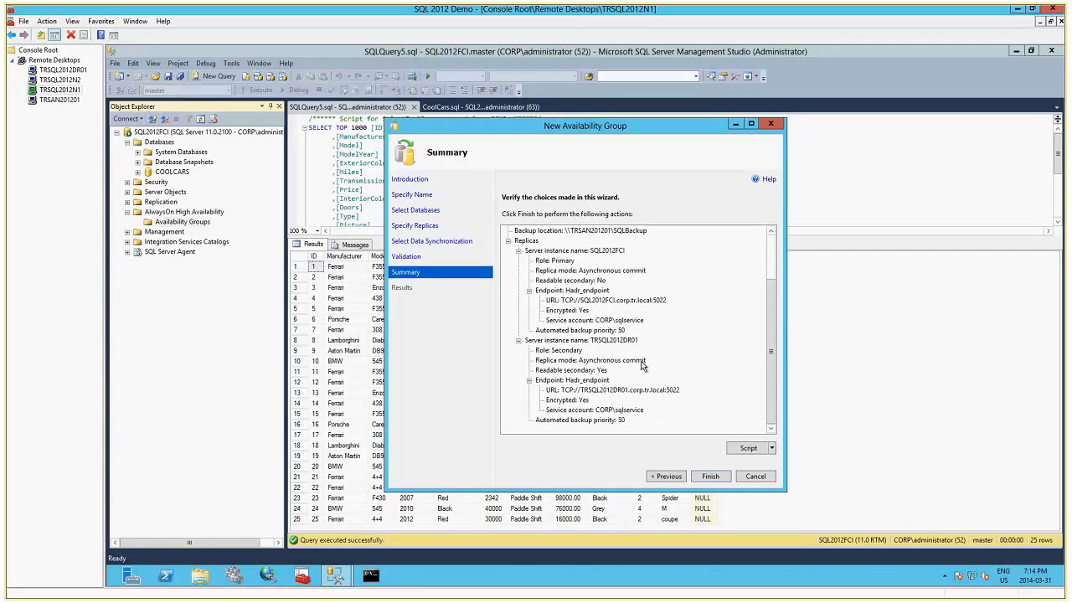
left_click(710, 477)
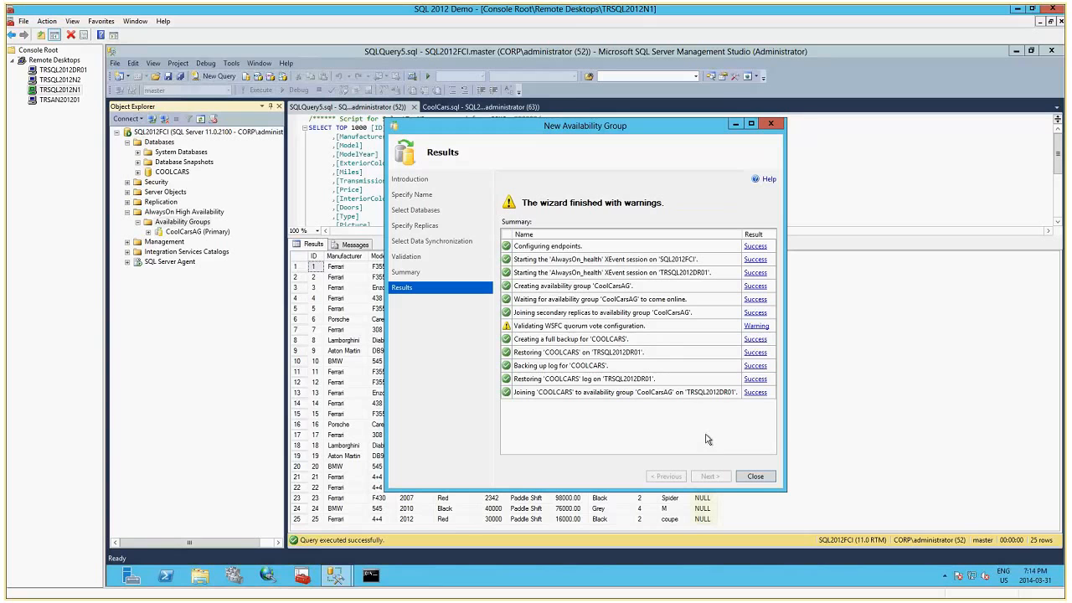
left_click(756, 477)
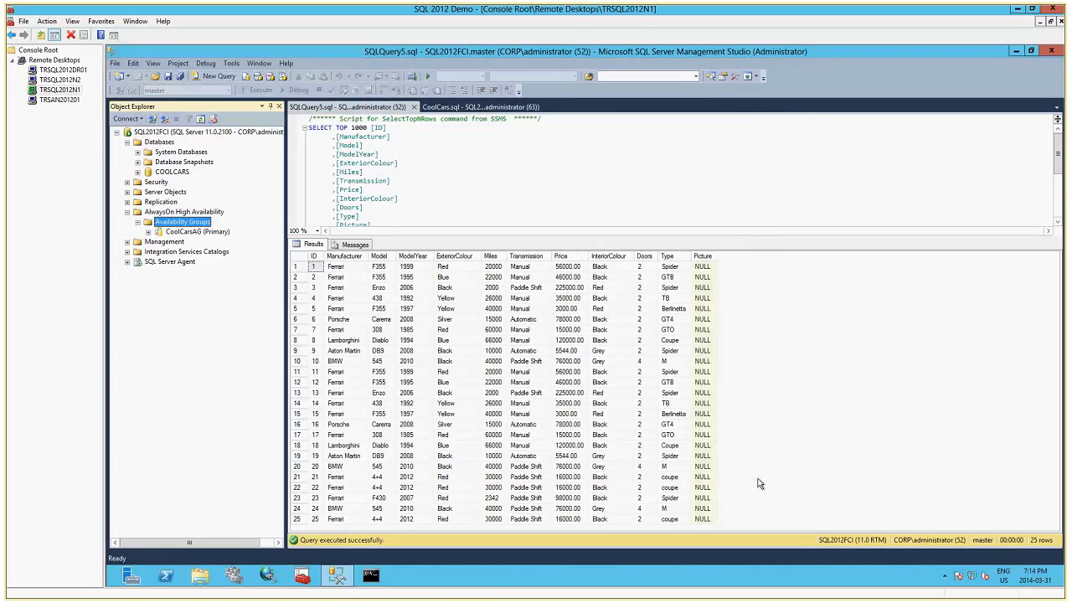
List the availability databases of CoolCarsAG and show the group's dashboard with the Failover Readiness column widened.
left_click(189, 231)
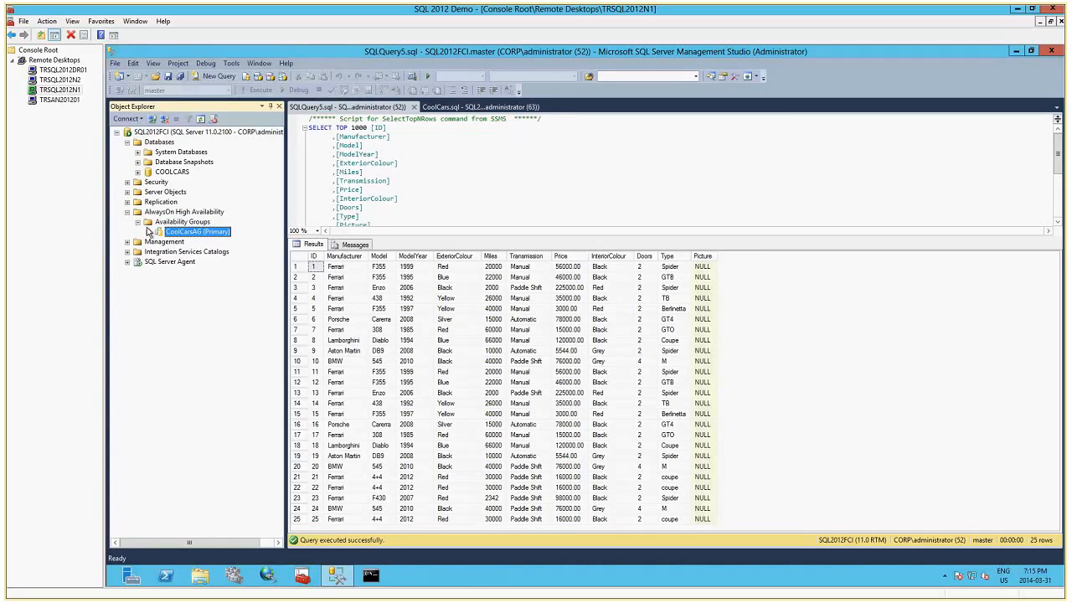
left_click(148, 232)
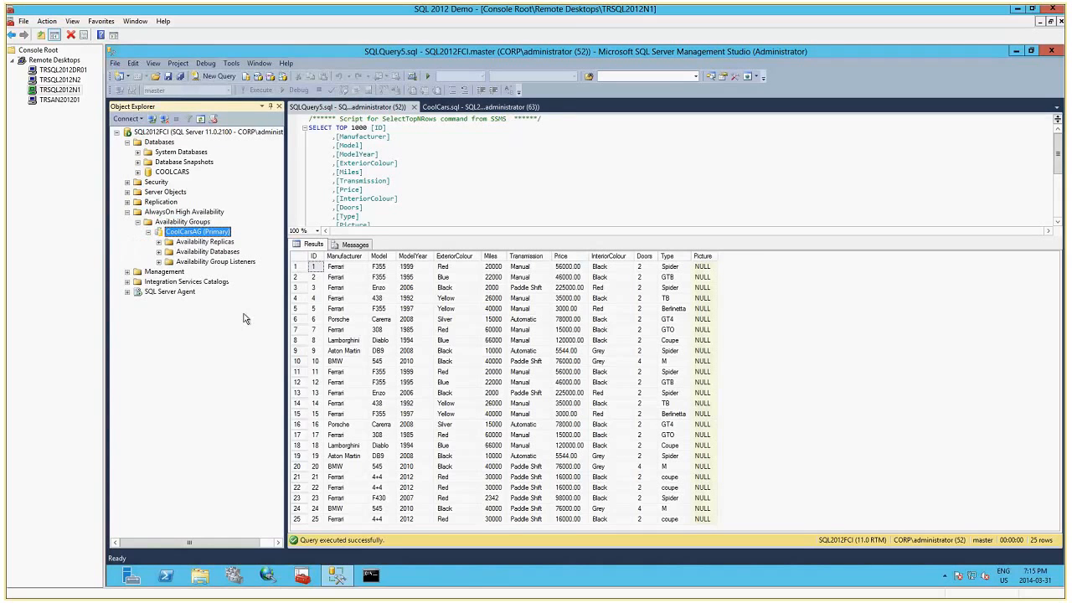
left_click(159, 252)
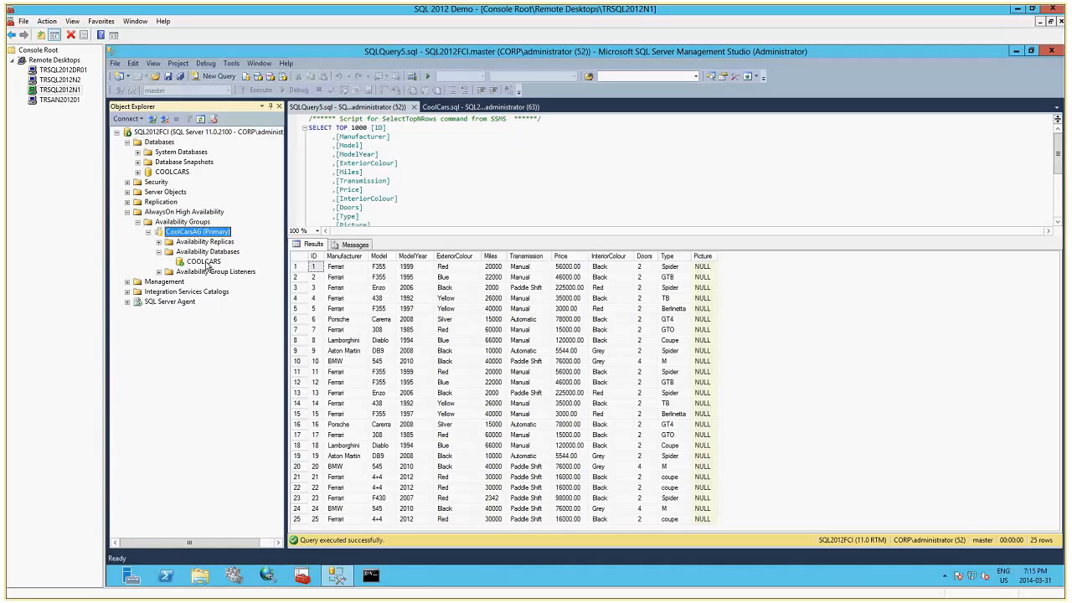
right_click(207, 266)
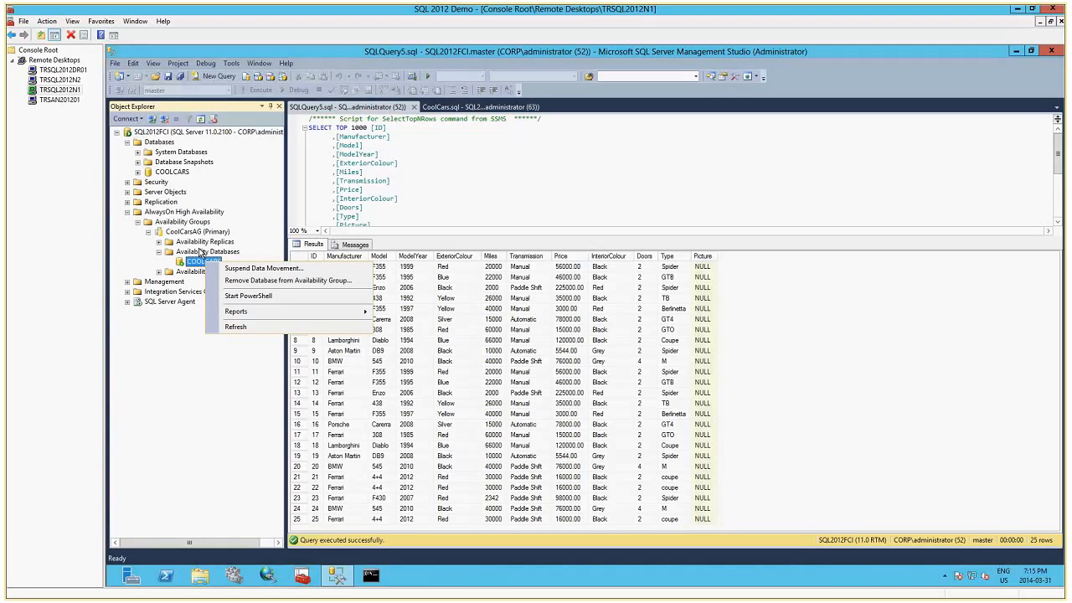
right_click(193, 232)
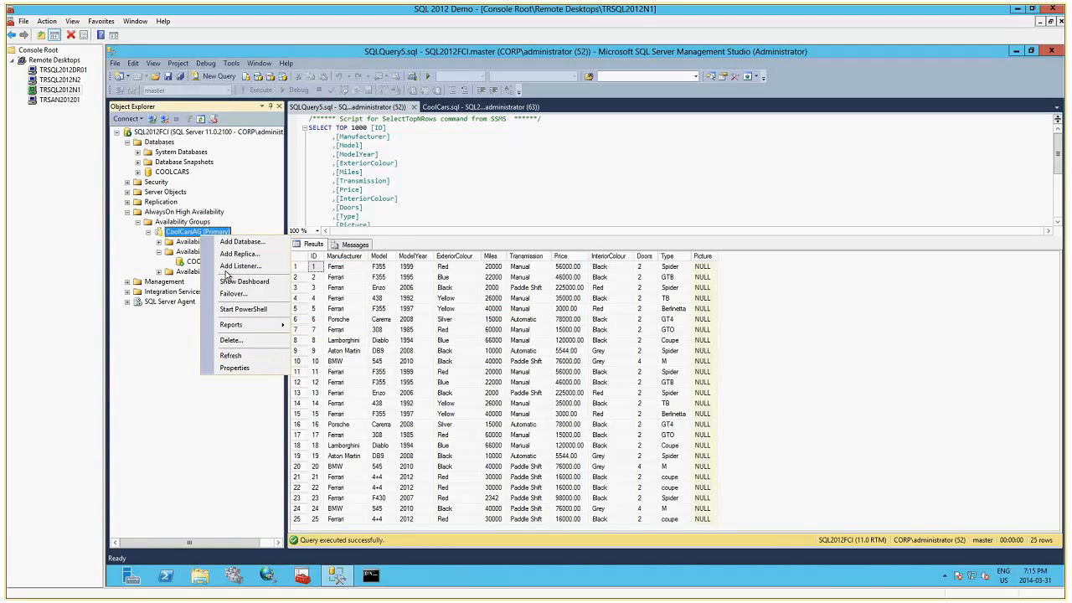
left_click(241, 282)
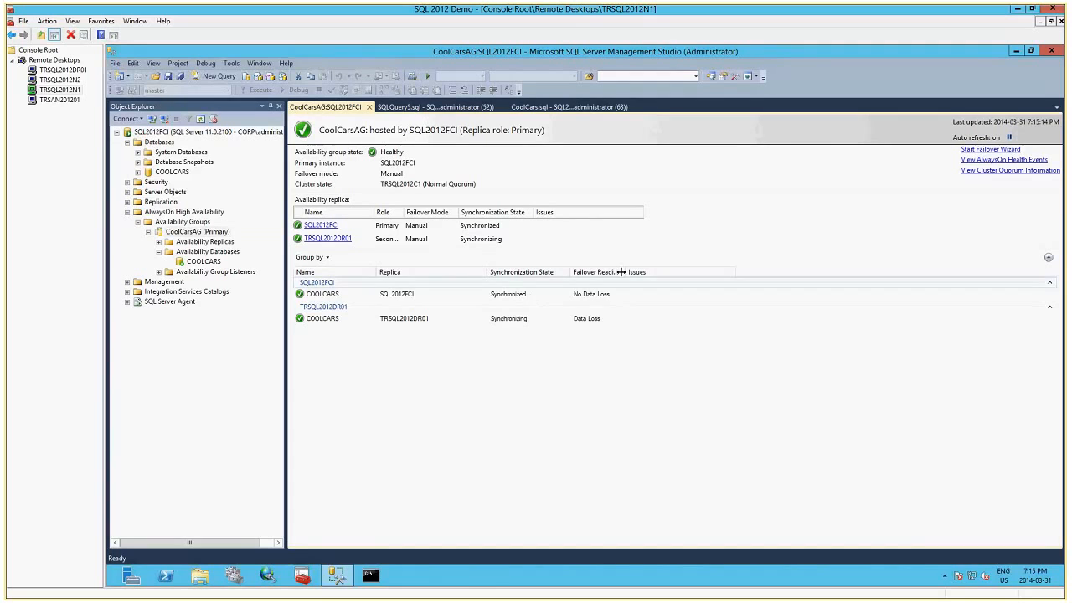
left_click_drag(624, 271, 648, 272)
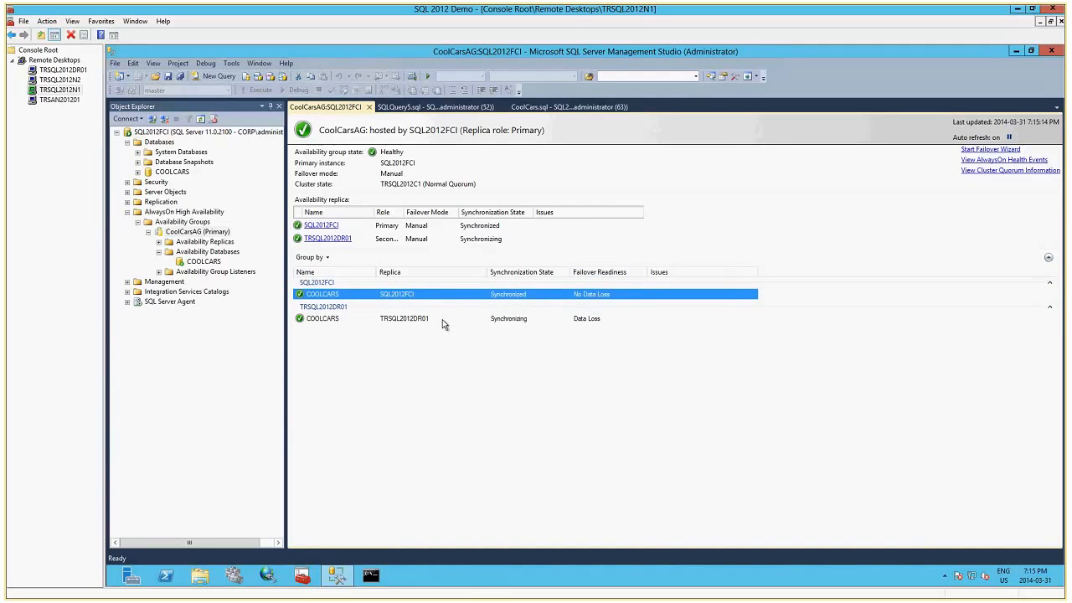
Examine the availability mode choices for the TRSQL2012DR01 replica in the CoolCarsAG properties, and close the properties.
right_click(209, 264)
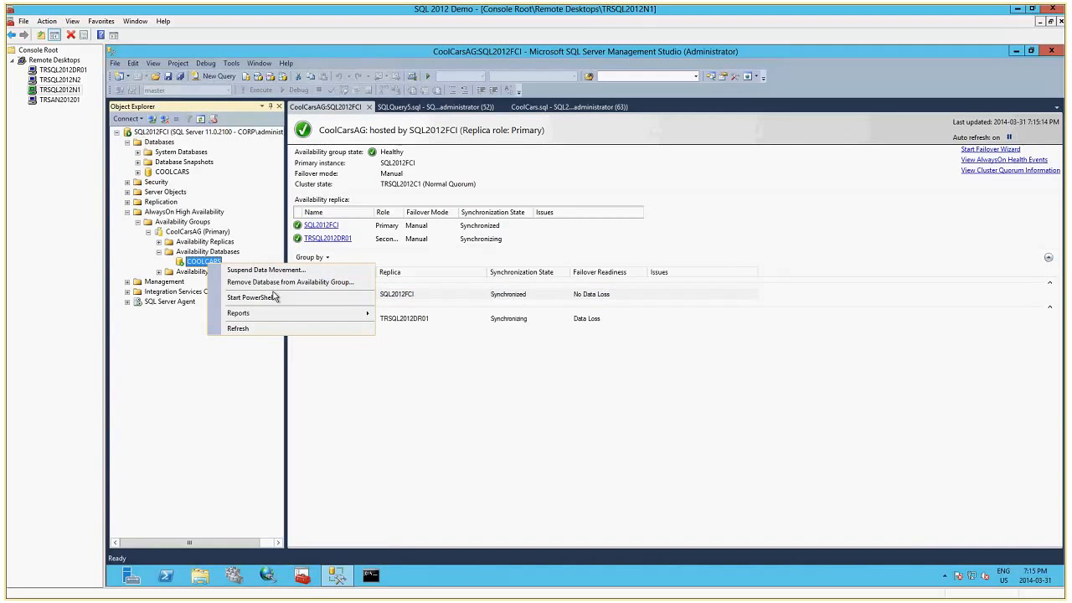
right_click(213, 235)
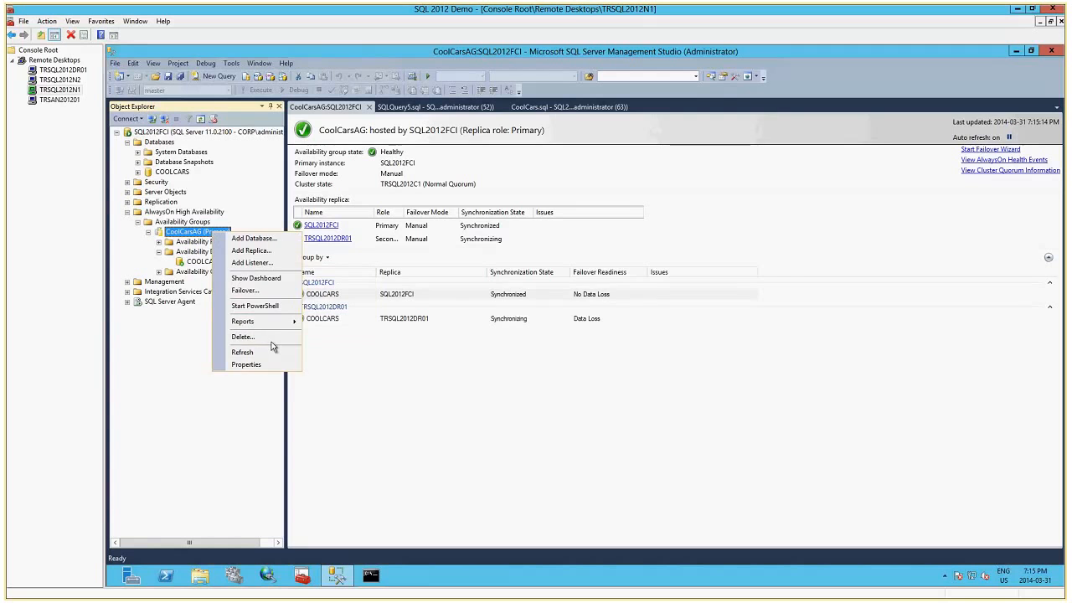
left_click(245, 364)
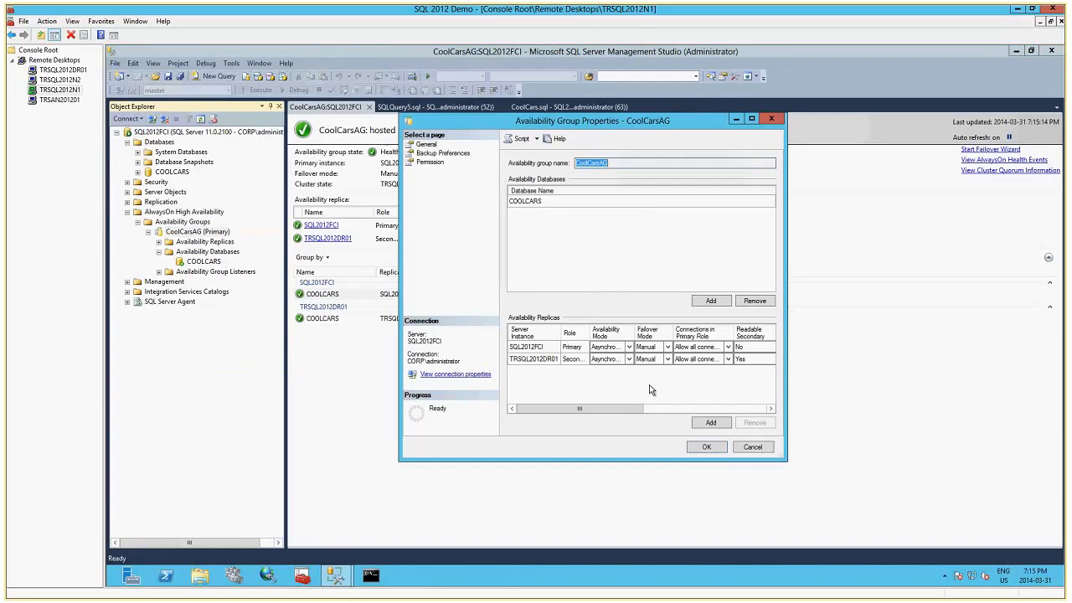
left_click_drag(639, 336, 674, 338)
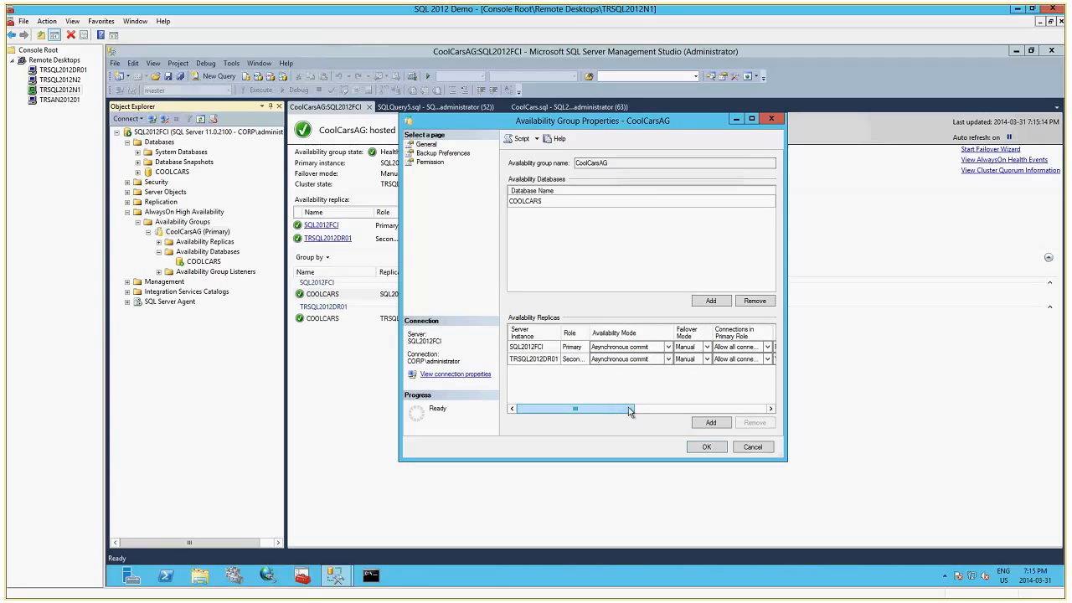
left_click_drag(623, 410, 630, 411)
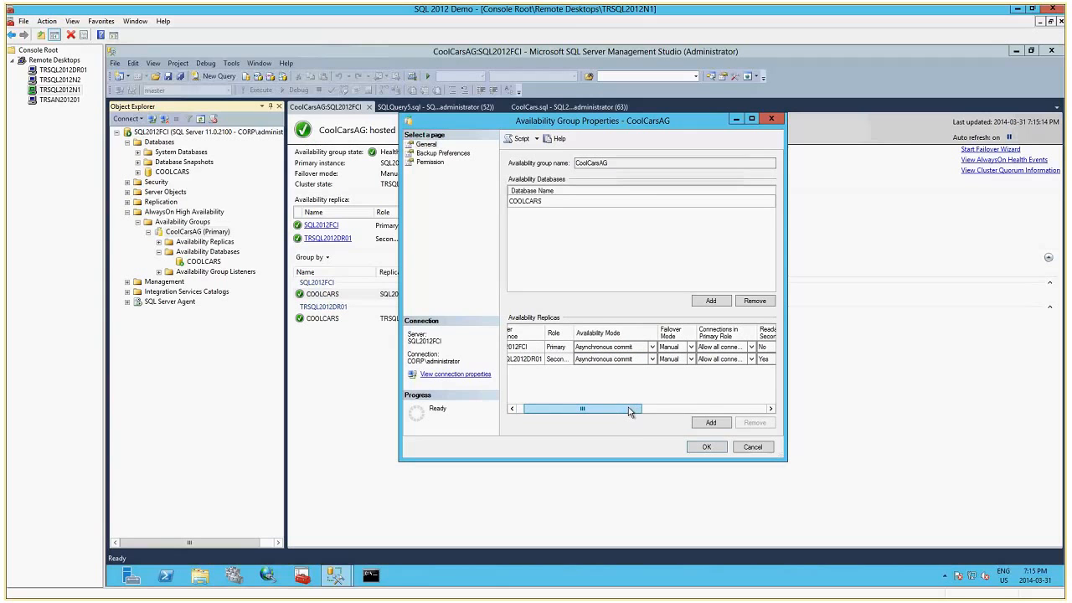
left_click(649, 359)
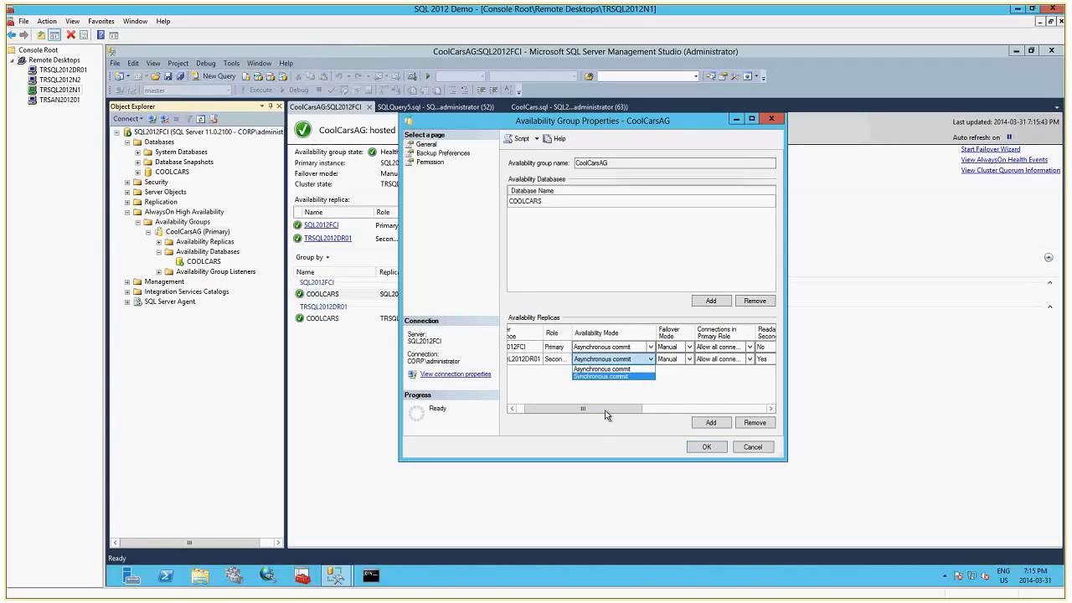
left_click(600, 376)
left_click(706, 447)
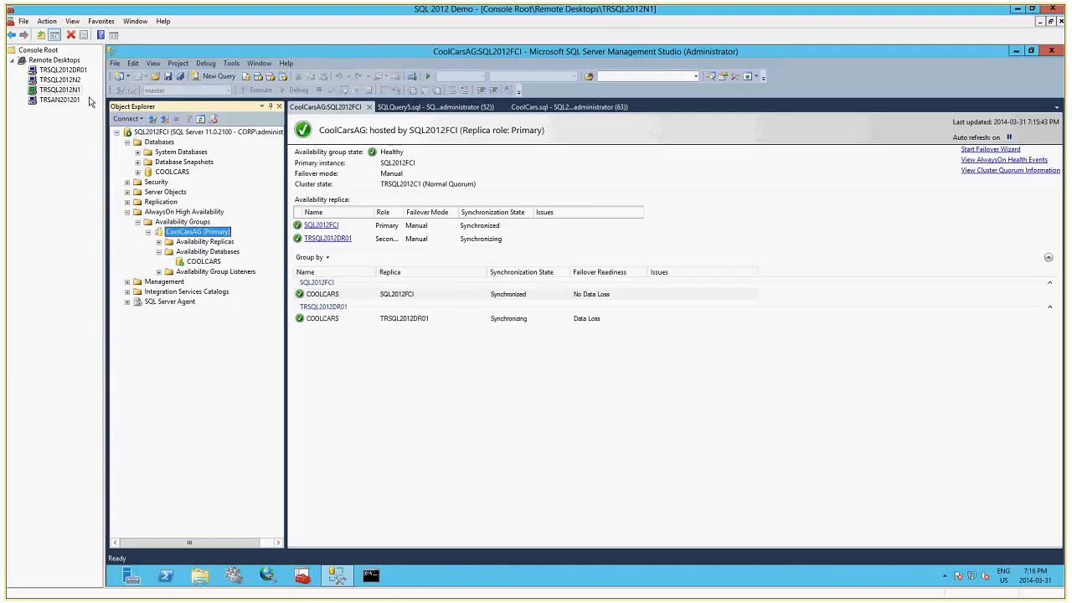
Switch to TRSQL2012DR01, close SQL Server Configuration Manager, and refresh the server to locate the COOLCARS database.
left_click(62, 70)
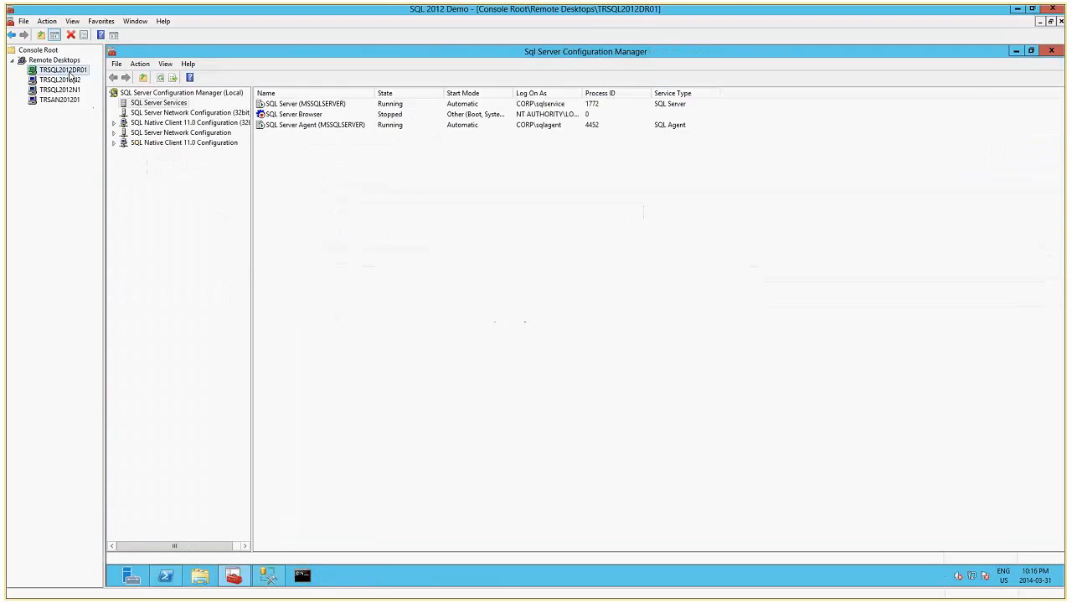
left_click(1051, 50)
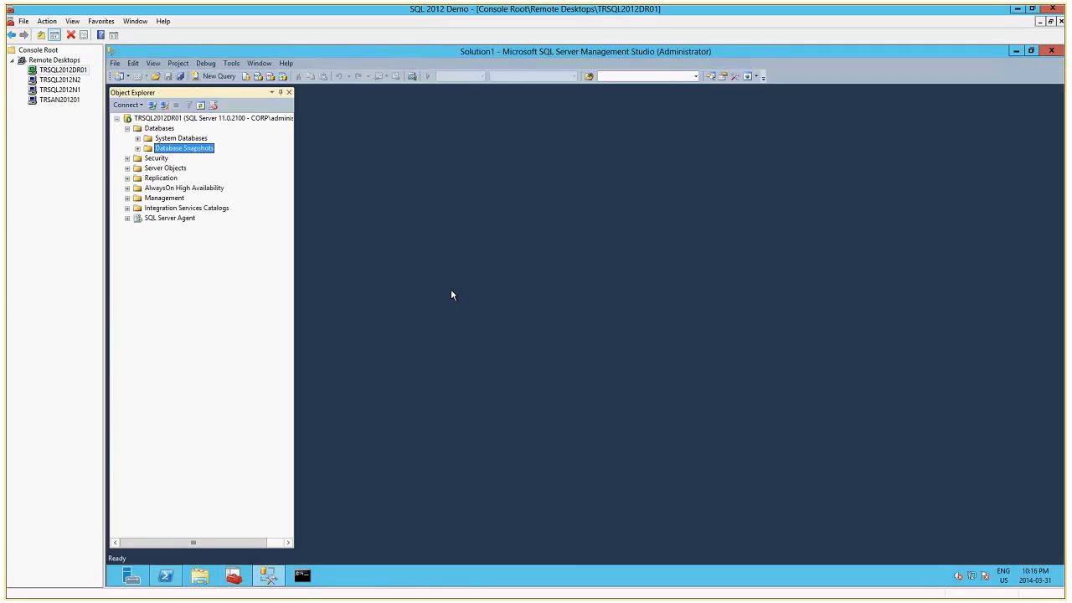
right_click(212, 119)
left_click(238, 322)
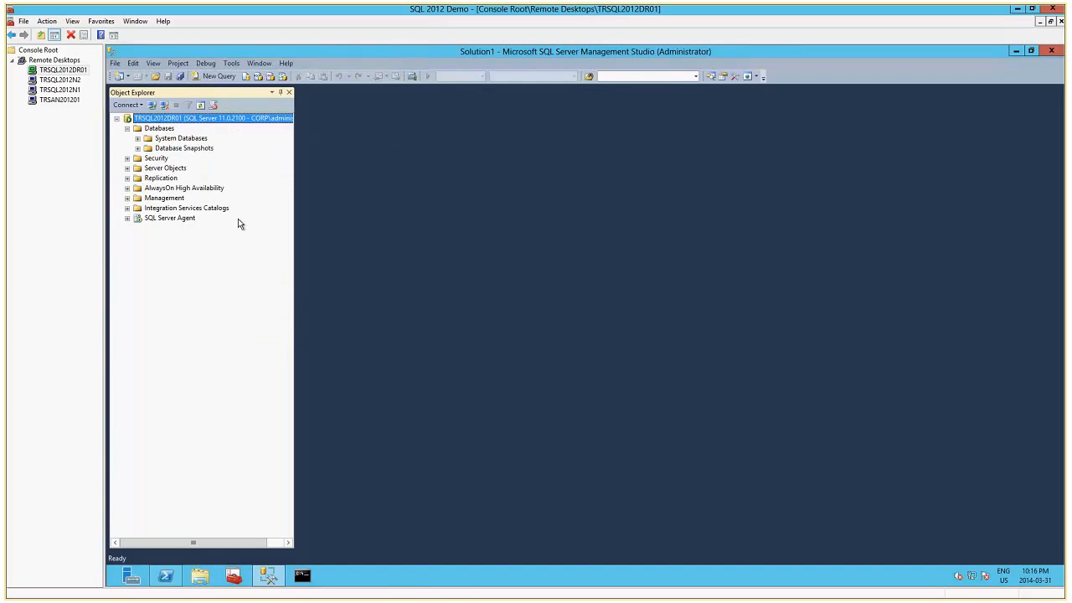
left_click(126, 128)
left_click(202, 159)
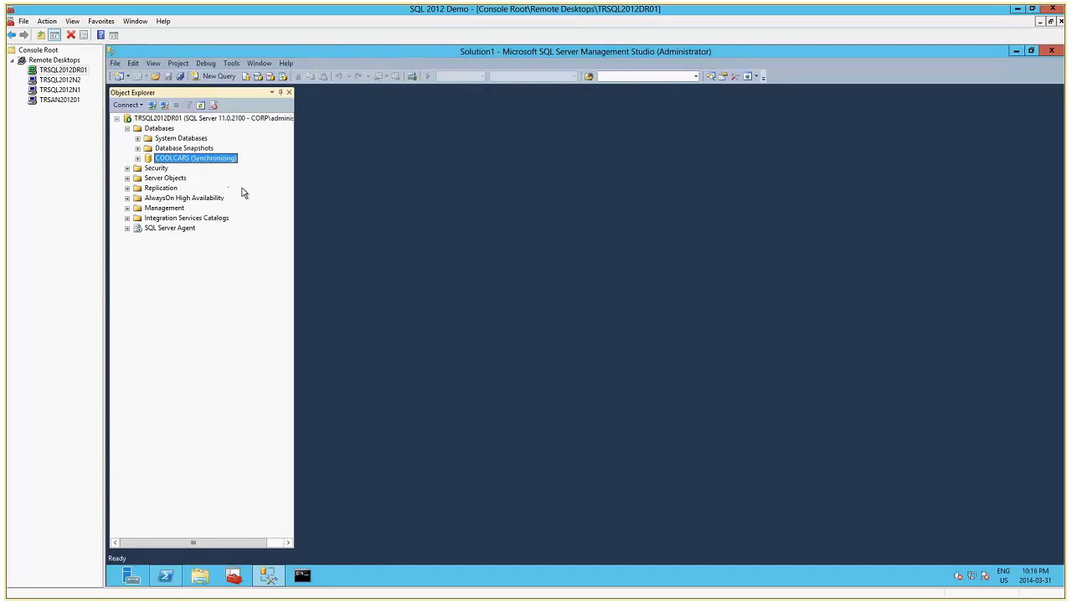
List the availability databases of CoolCarsAG on the secondary server TRSQL2012DR01.
left_click(128, 199)
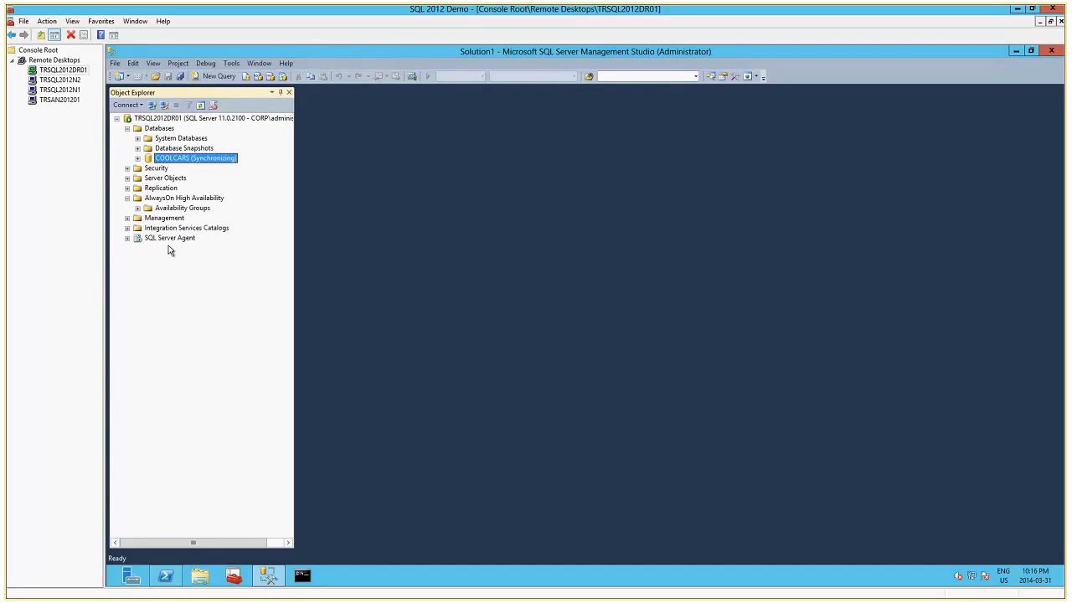
left_click(137, 208)
left_click(148, 218)
left_click(158, 238)
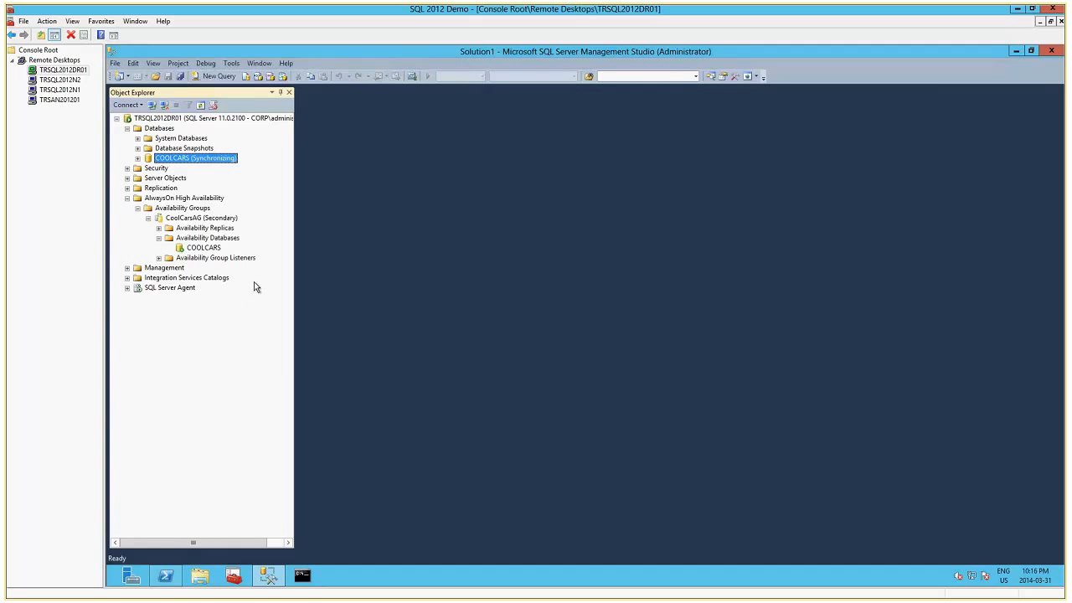
Open the recent file CoolCarsCount.sql on TRSQL2012DR01 and execute its row count of the CarList table.
left_click(115, 66)
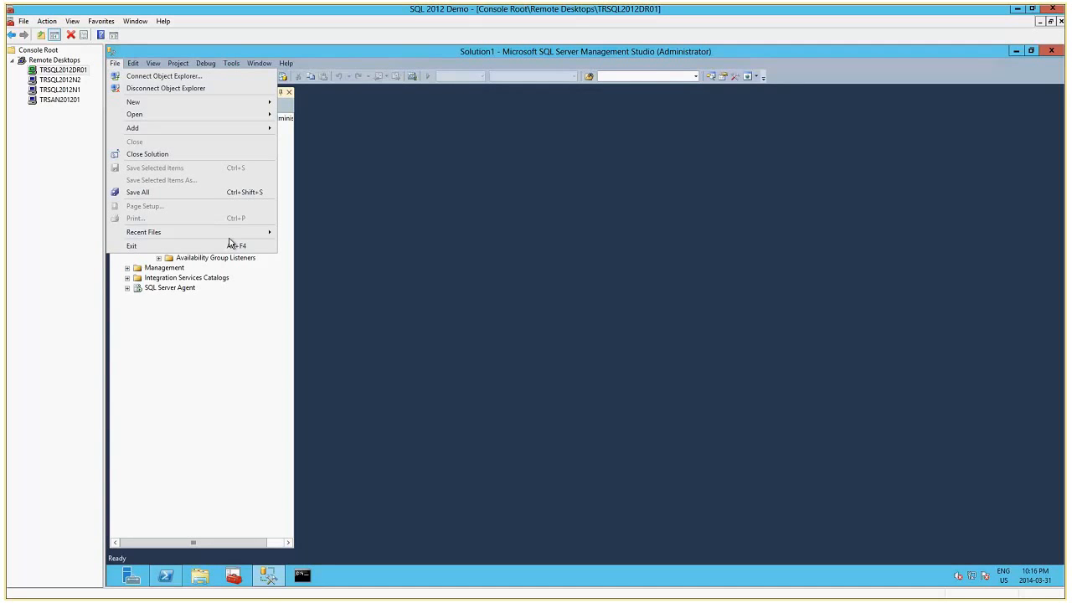
mouse_move(227, 232)
left_click(373, 236)
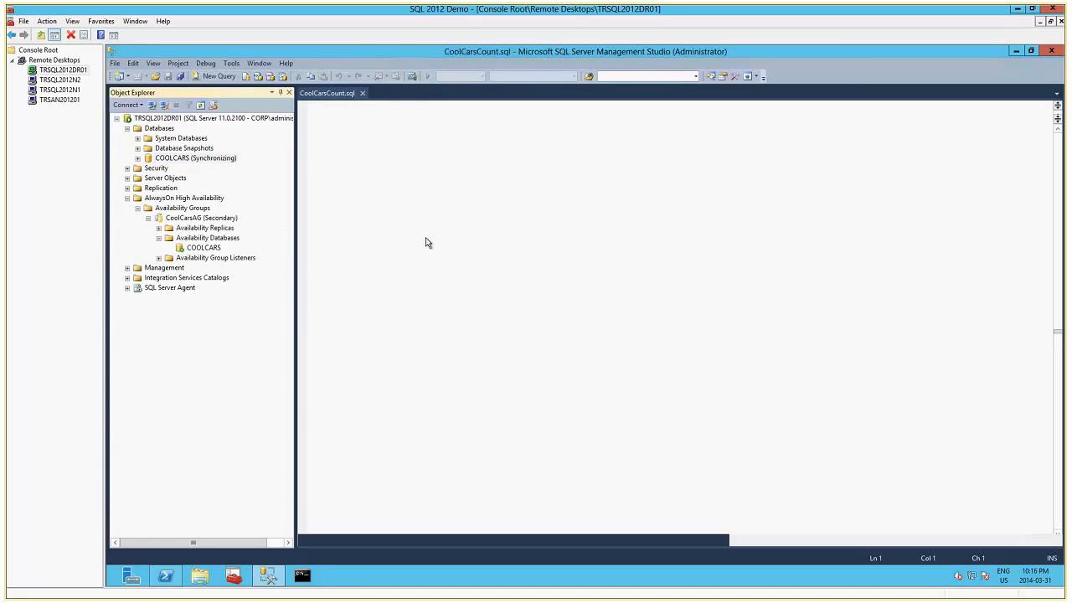
left_click(256, 90)
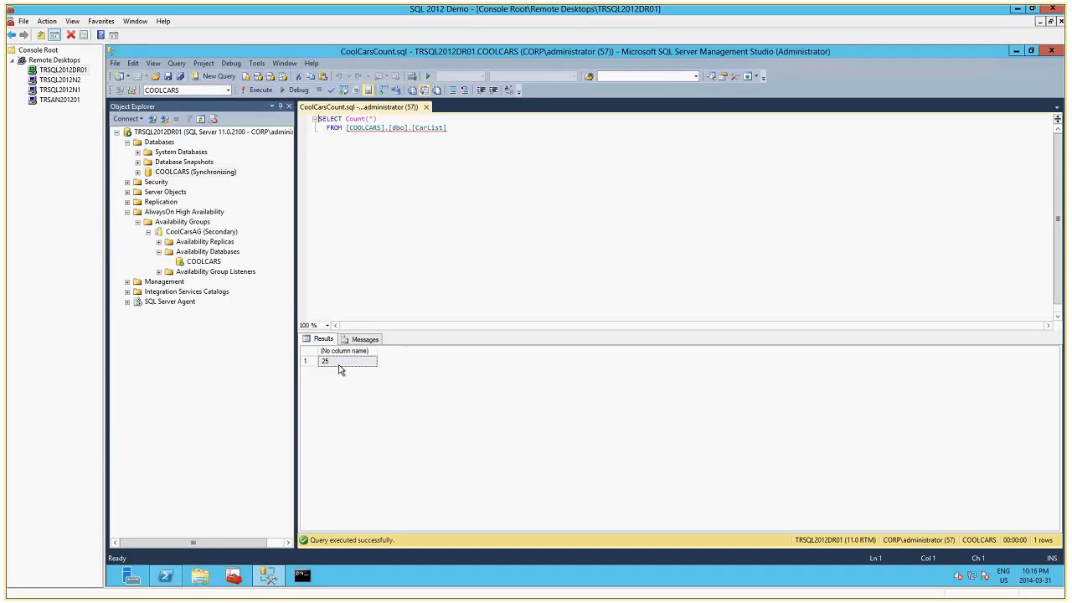
left_click_drag(447, 130, 318, 119)
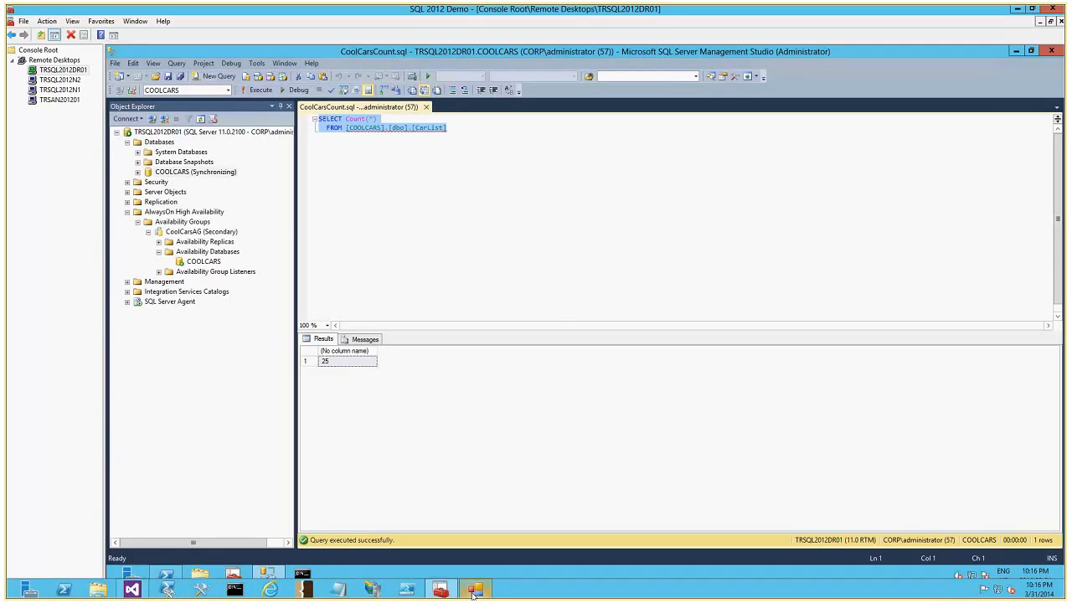
Switch to the SQL Availability Group Demo app and get the DR Cool Cars count.
left_click(472, 592)
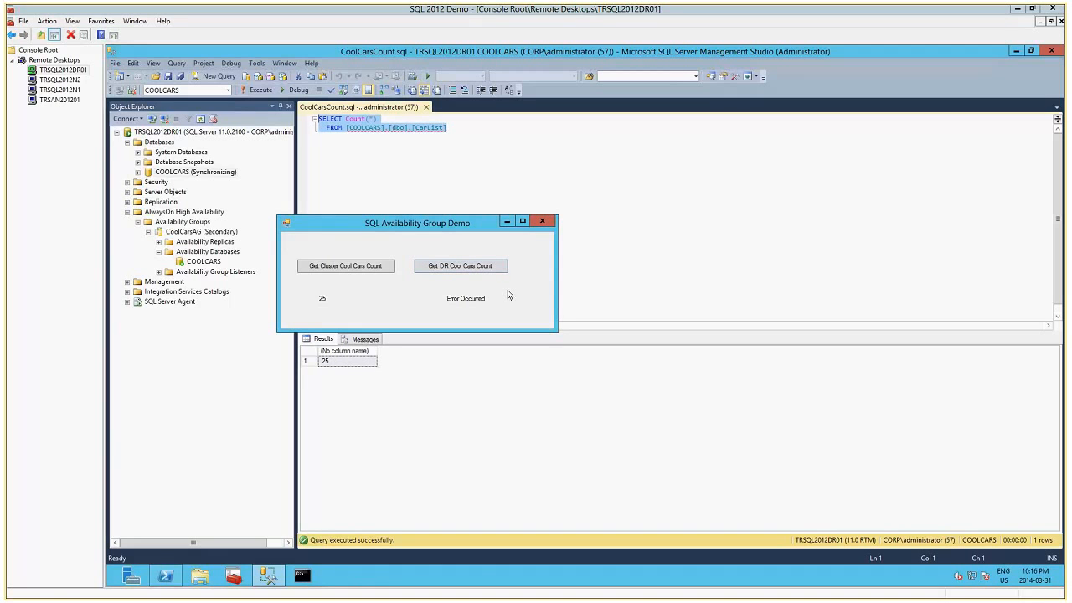
left_click(462, 269)
On TRSQL2012N1, execute only the MORECARS transaction in CoolCars.sql that inserts cars with IDs 26 to 31 into dbo.CarList.
left_click(60, 88)
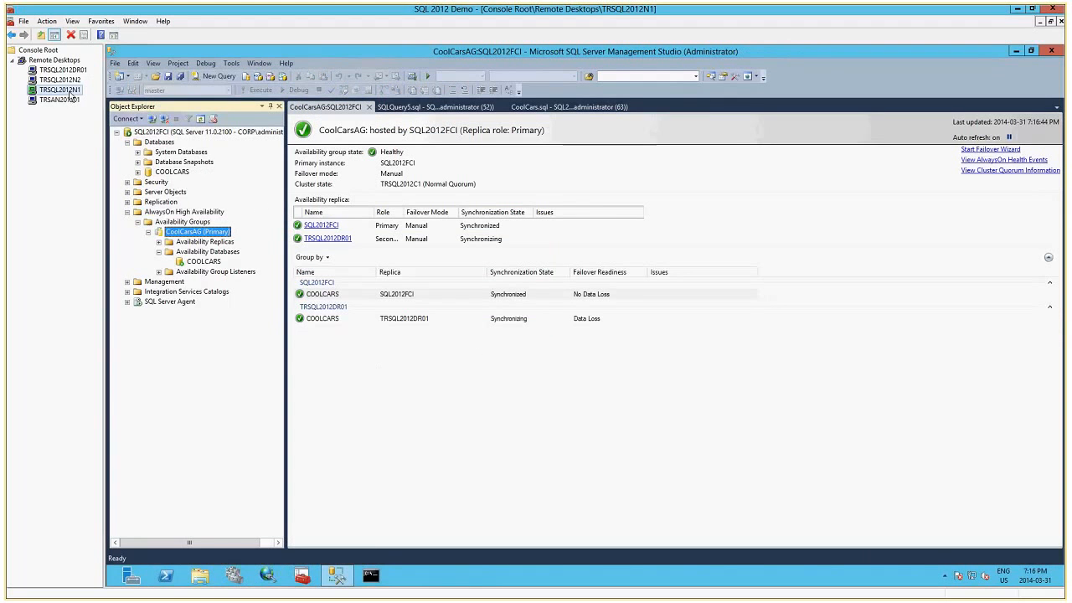
left_click(563, 108)
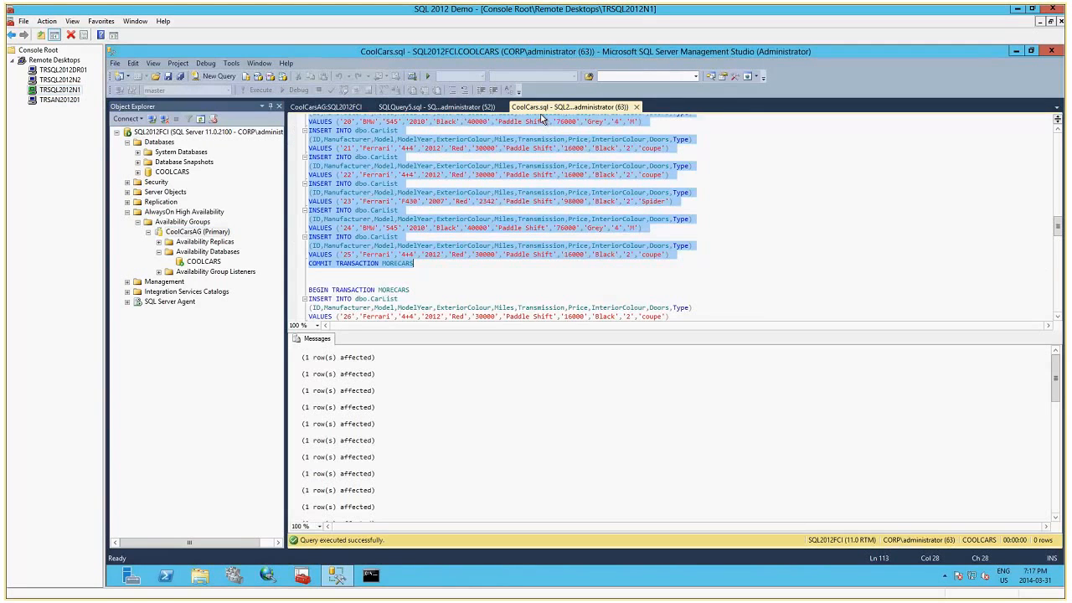
left_click(908, 257)
left_click_drag(1059, 233, 1060, 246)
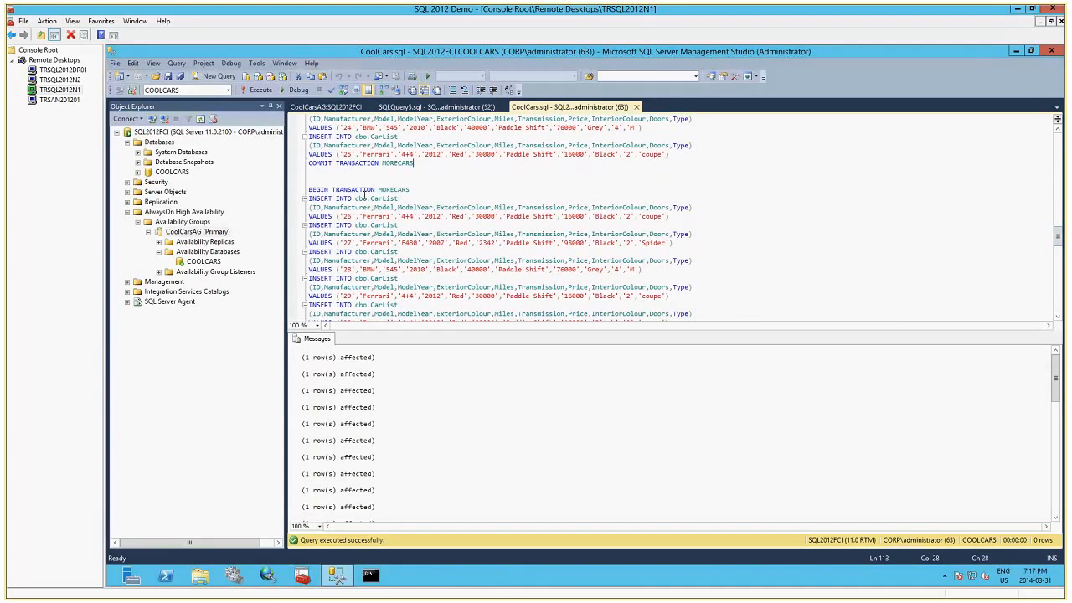
left_click_drag(307, 189, 470, 322)
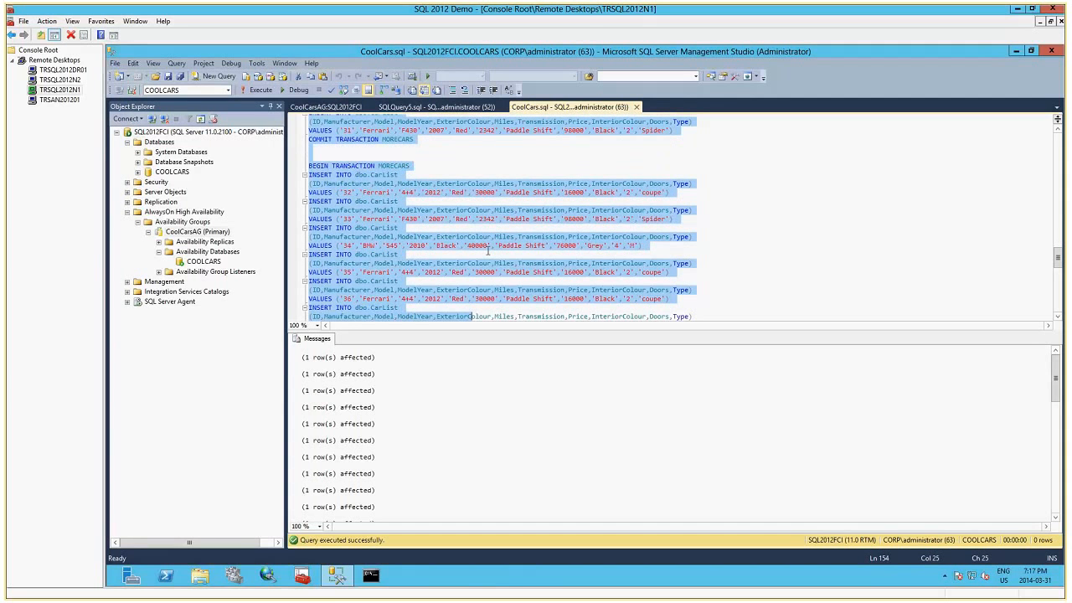
left_click_drag(487, 250, 450, 143)
key("F5")
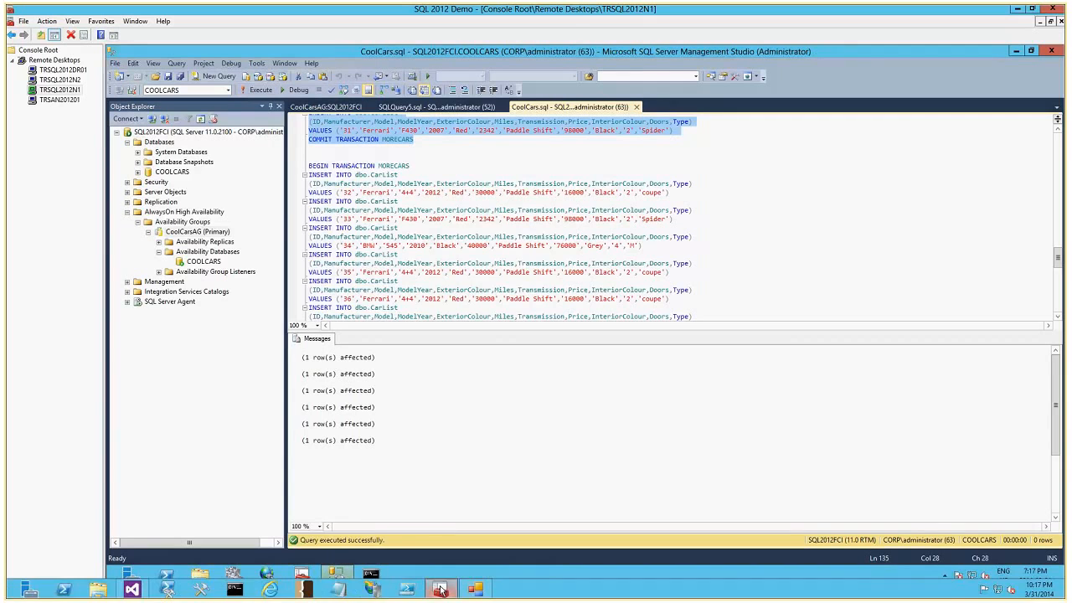
Switch to the SQL Availability Group Demo app and refresh both the cluster and DR Cool Cars counts.
left_click(475, 589)
left_click(352, 266)
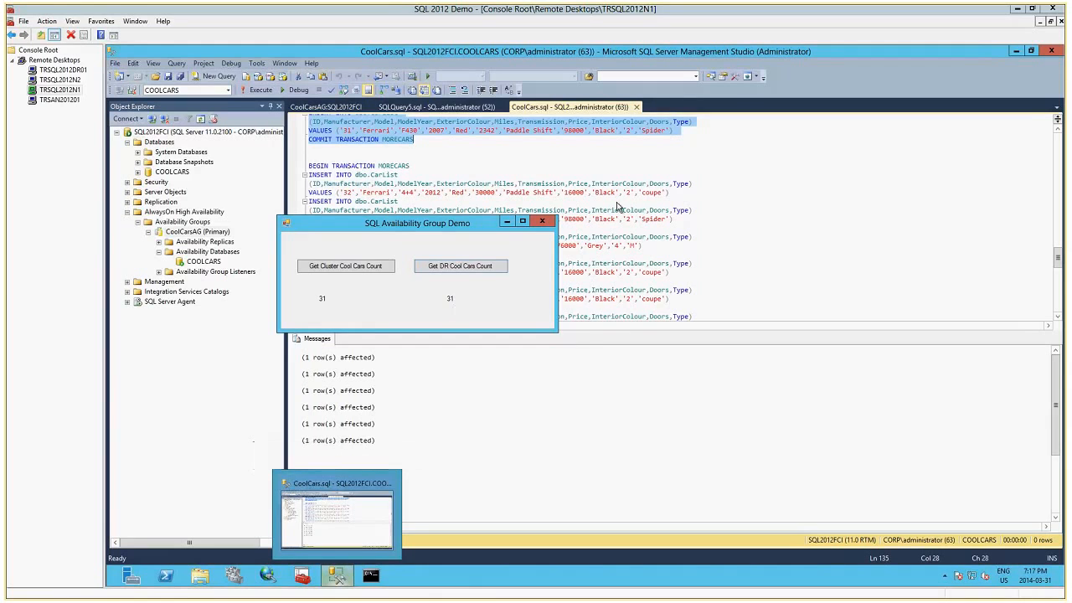
In CoolCars.sql, execute only the MORECARS transaction that inserts cars with IDs 32 to 42 into dbo.CarList.
left_click(523, 155)
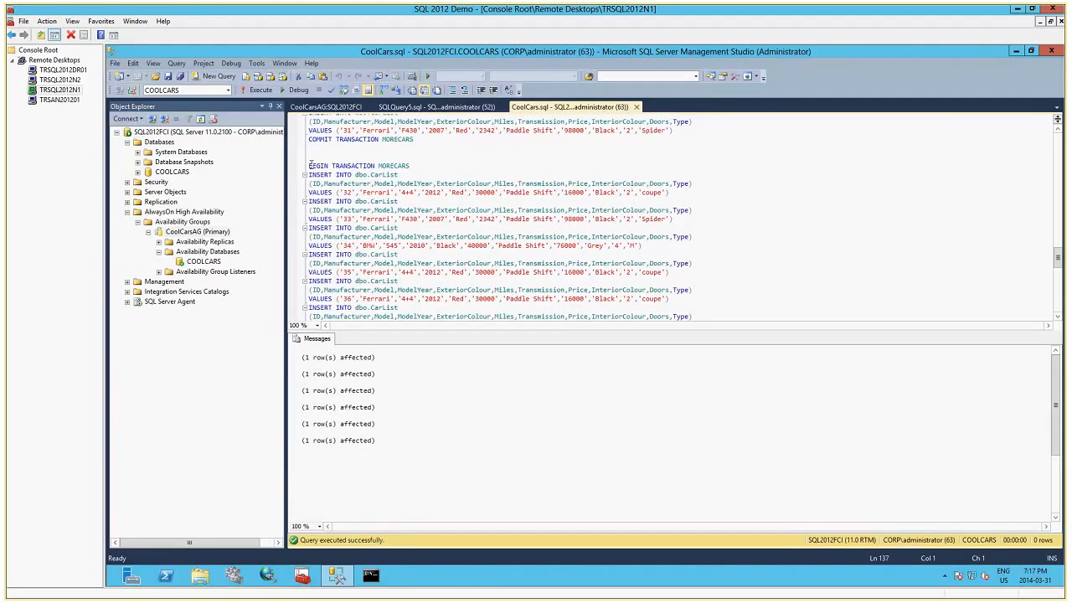
left_click_drag(309, 165, 510, 280)
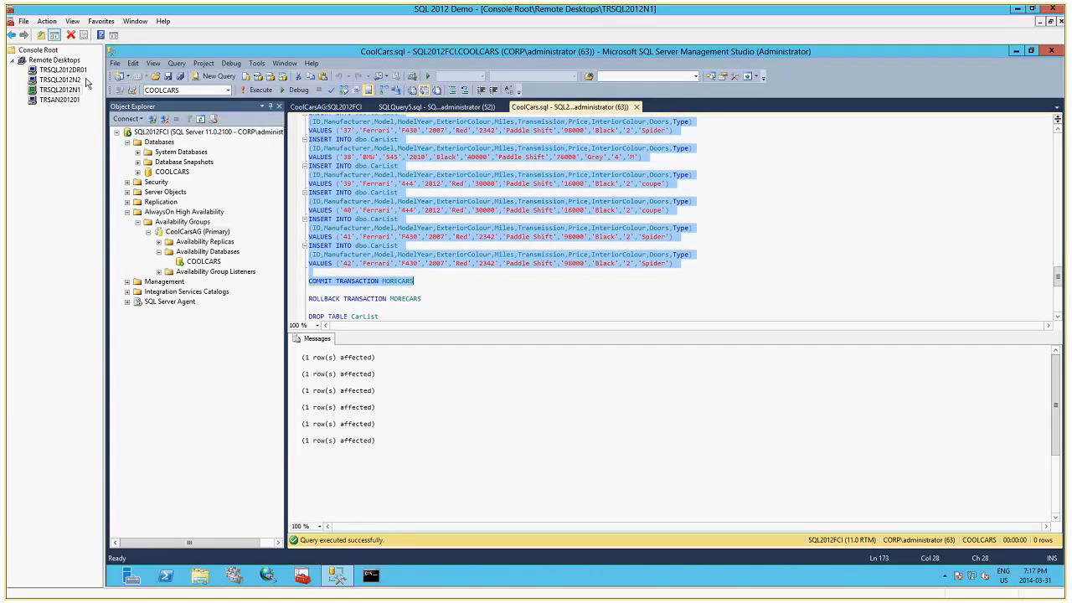
left_click(255, 89)
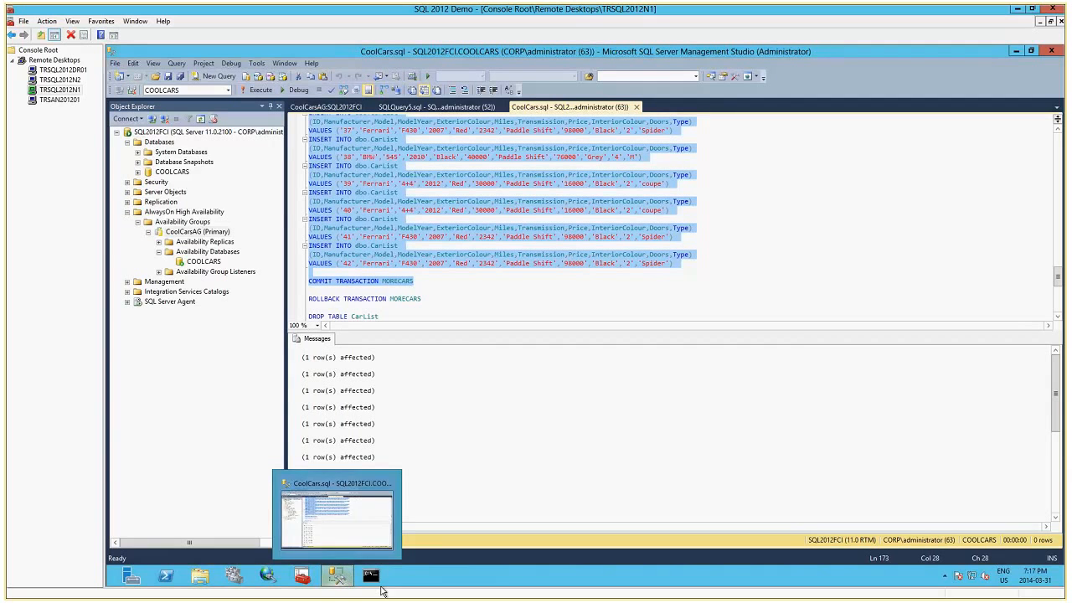
Return to the SQL Availability Group Demo app, get the cluster Cool Cars count again, and close the app.
mouse_move(395, 599)
left_click(474, 588)
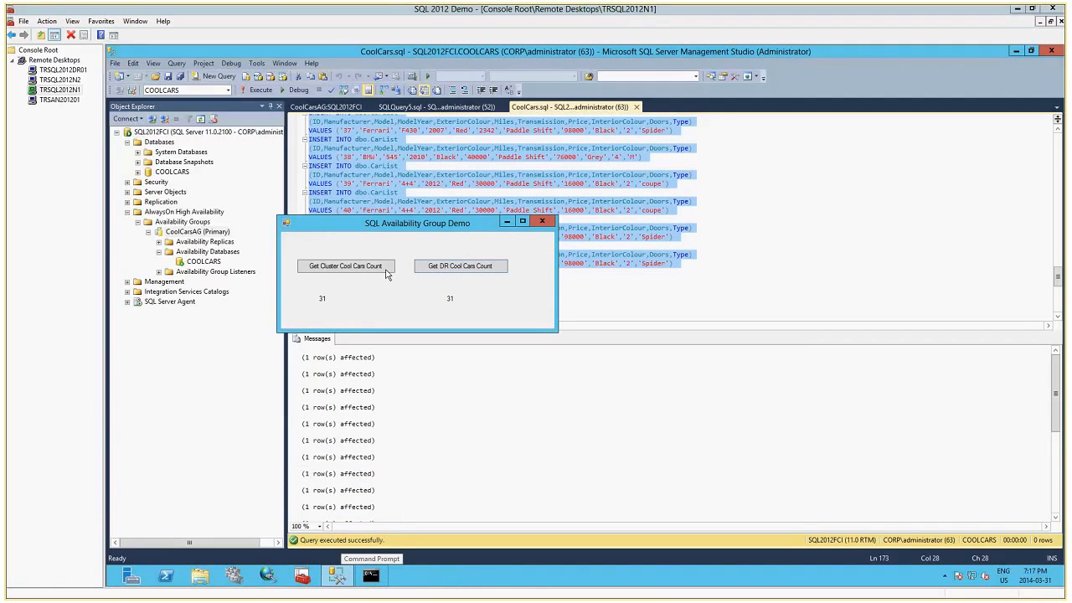
left_click(360, 267)
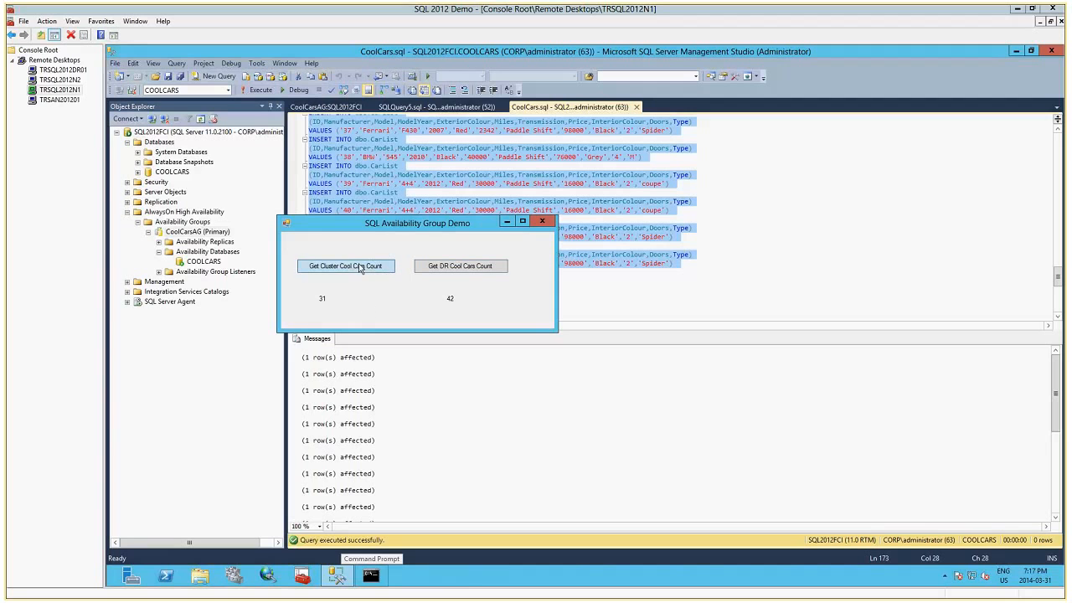
left_click(542, 222)
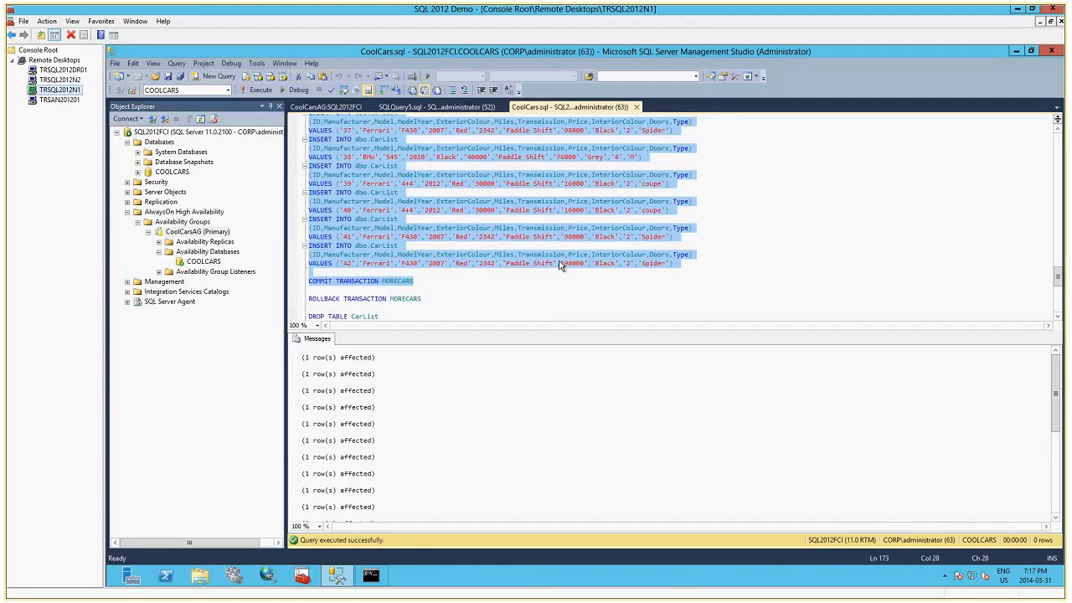
Switch to Visual Studio and examine the Form1.cs code, including its using directives, count button handlers and getRecordCountfromSQLServer method.
left_click(144, 586)
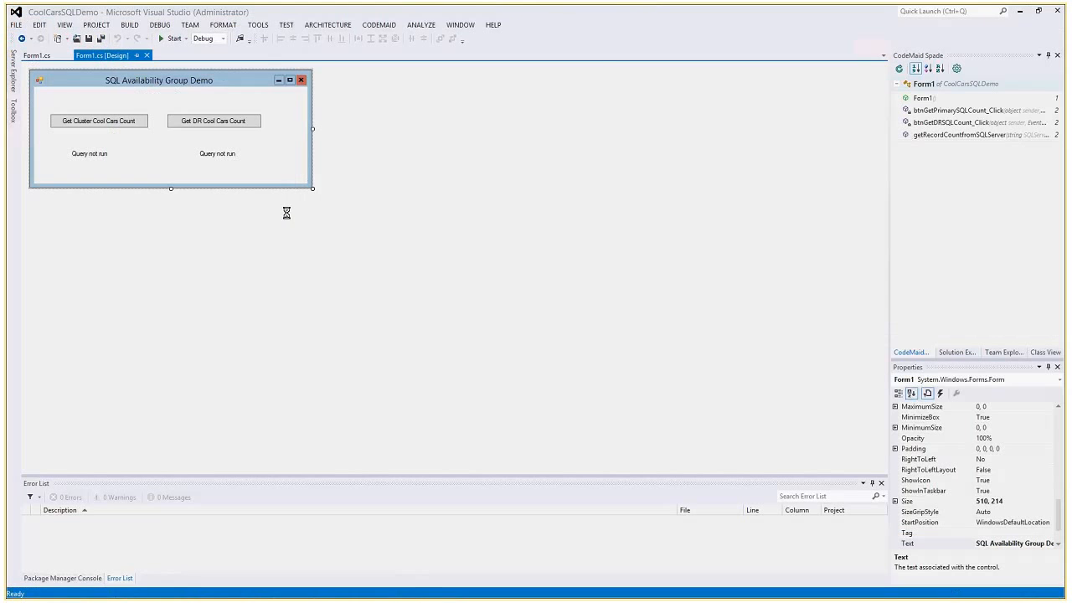
left_click(37, 55)
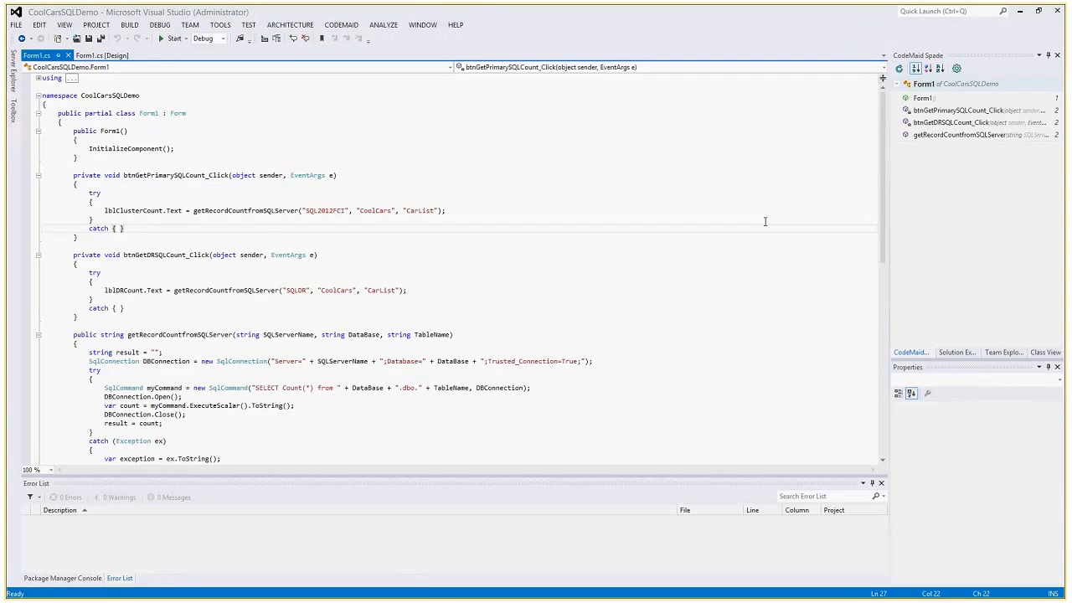
left_click_drag(885, 189, 884, 200)
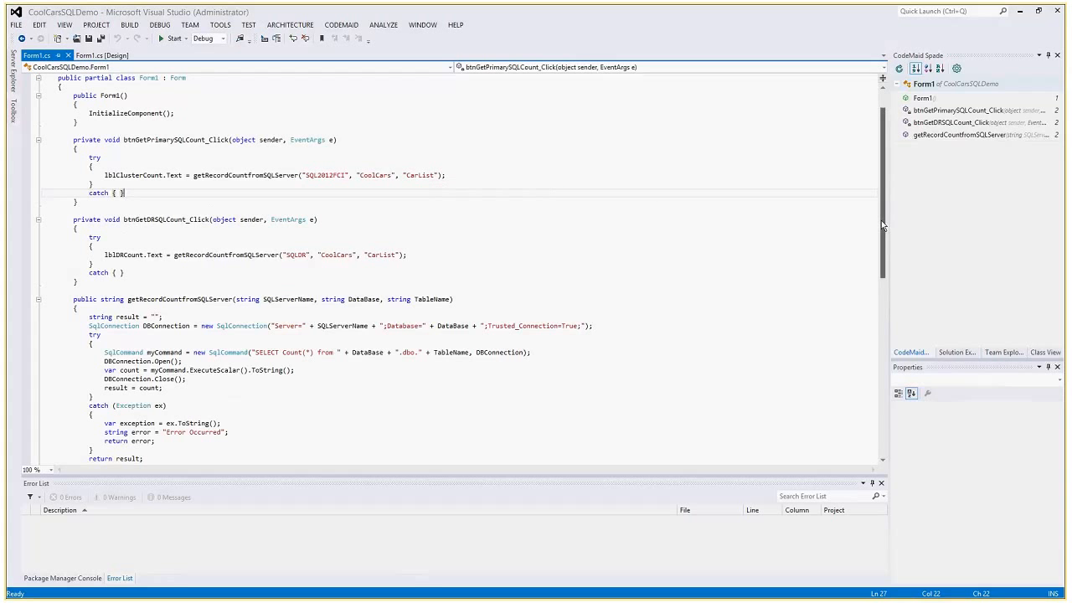
scroll(881, 220, "down", 2)
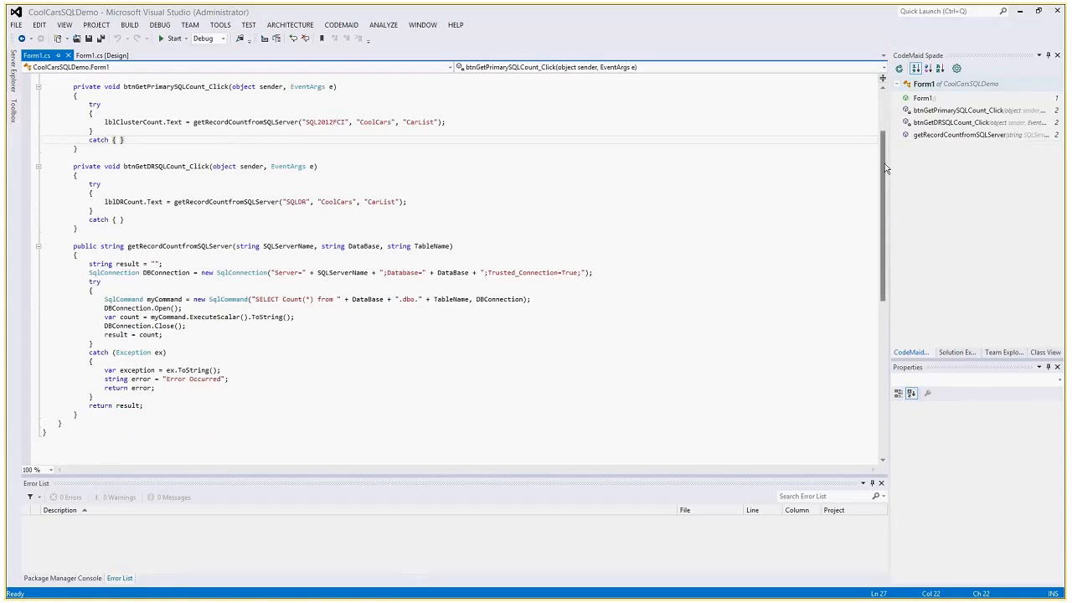
scroll(885, 168, "up", 4)
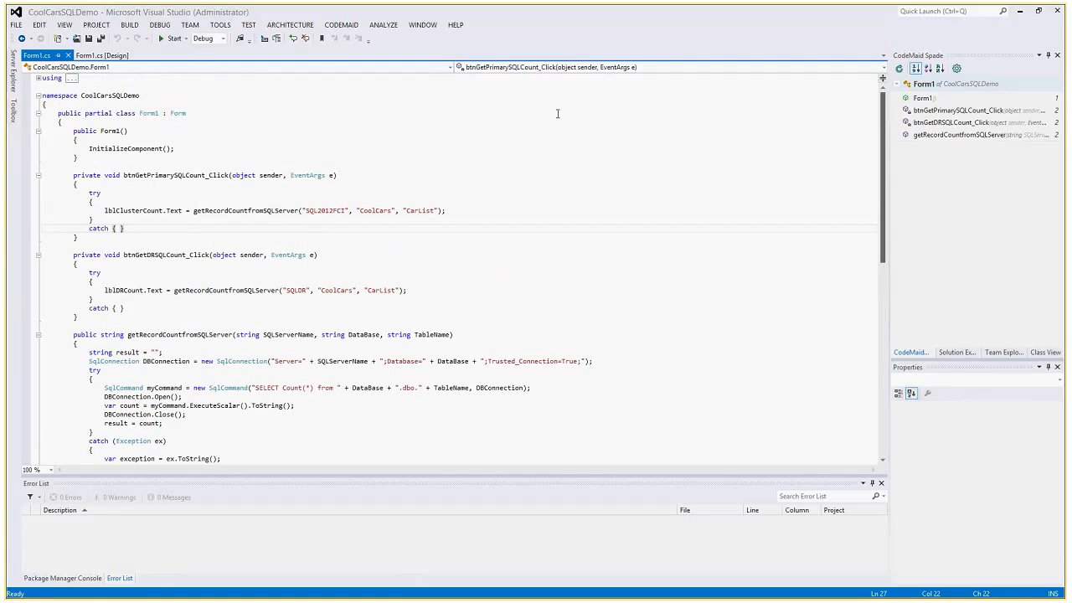
left_click(43, 78)
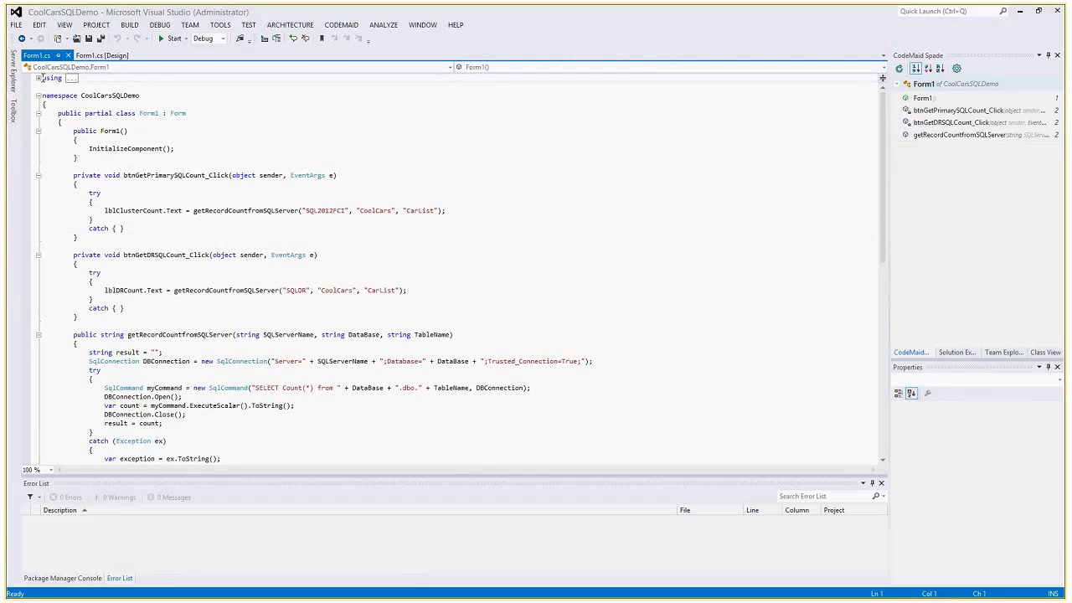
left_click(38, 78)
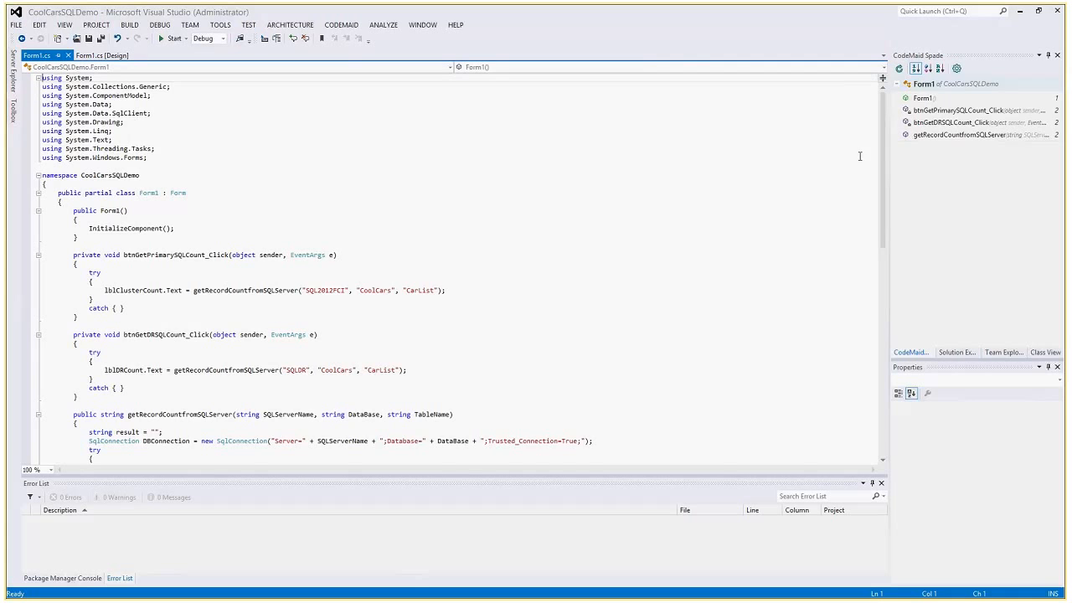
left_click_drag(883, 156, 894, 213)
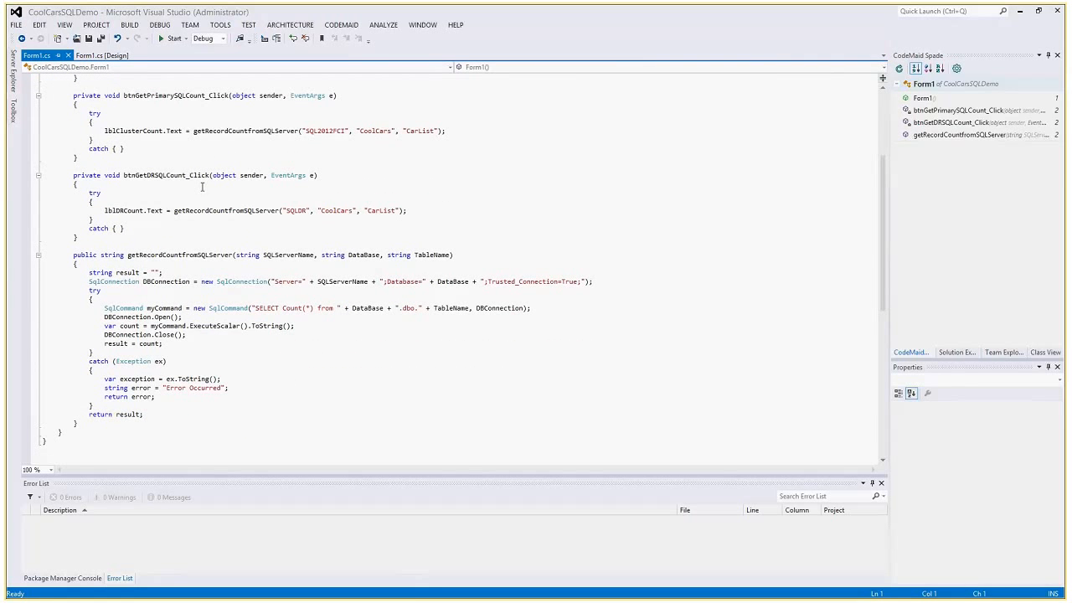